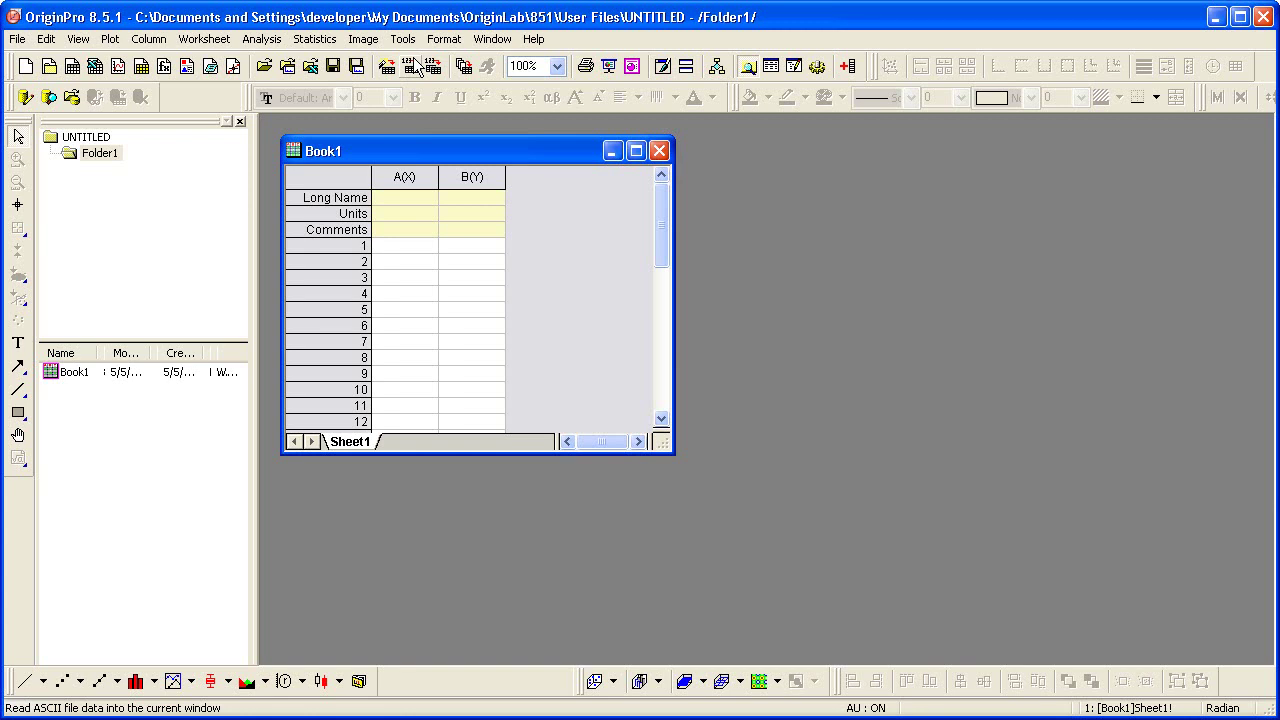
Open the Samples project and maximize its sample graph gallery.
{"action": "left_click", "coordinate": [14, 43]}
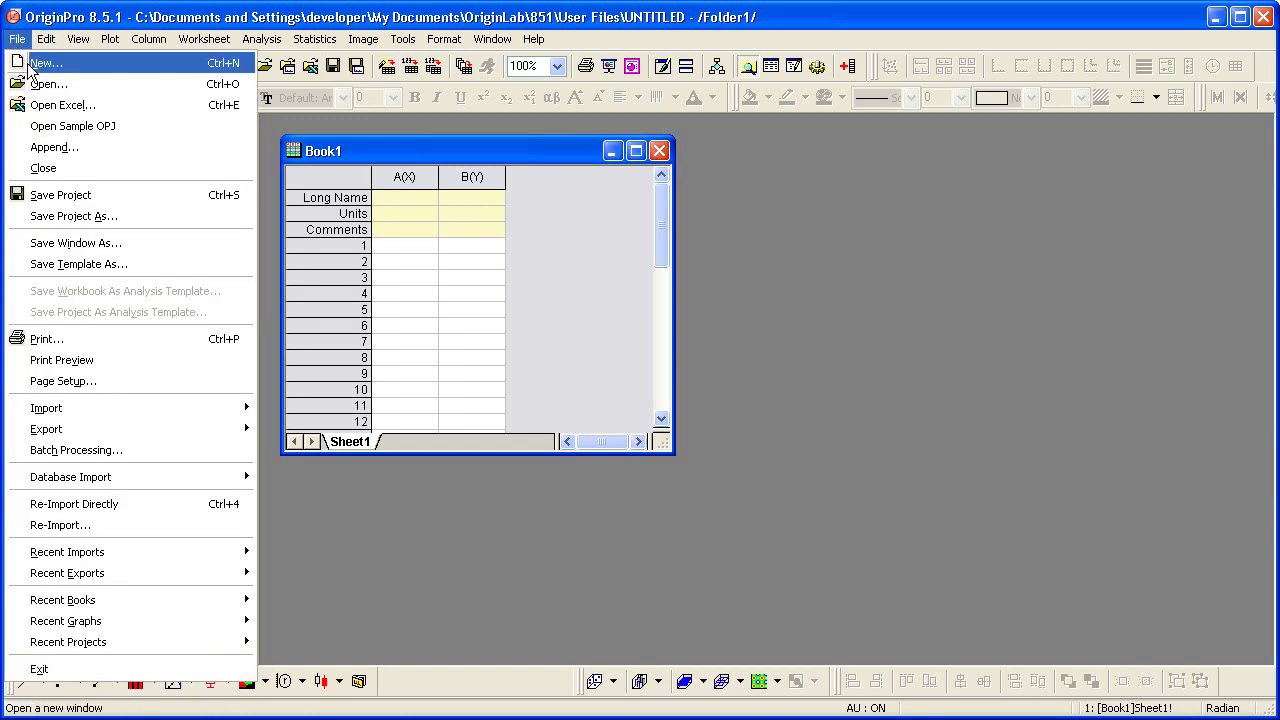
{"action": "left_click", "coordinate": [150, 137]}
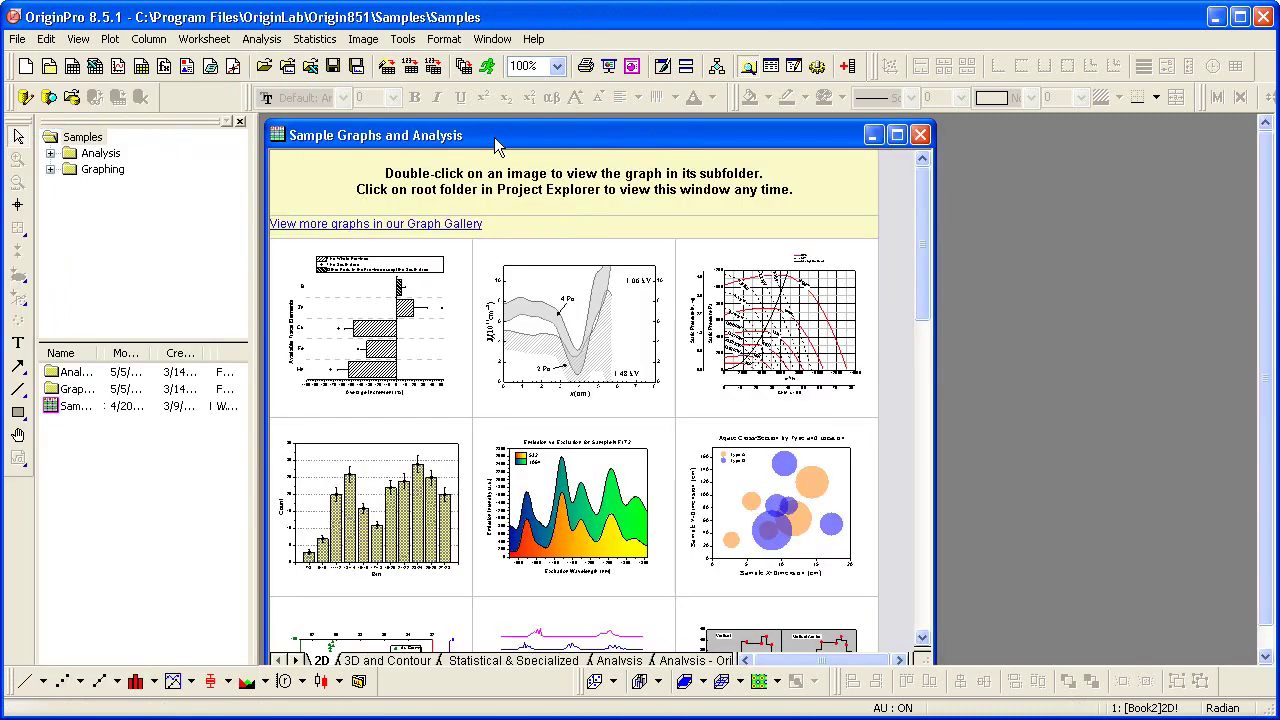
{"action": "double_click", "coordinate": [497, 140]}
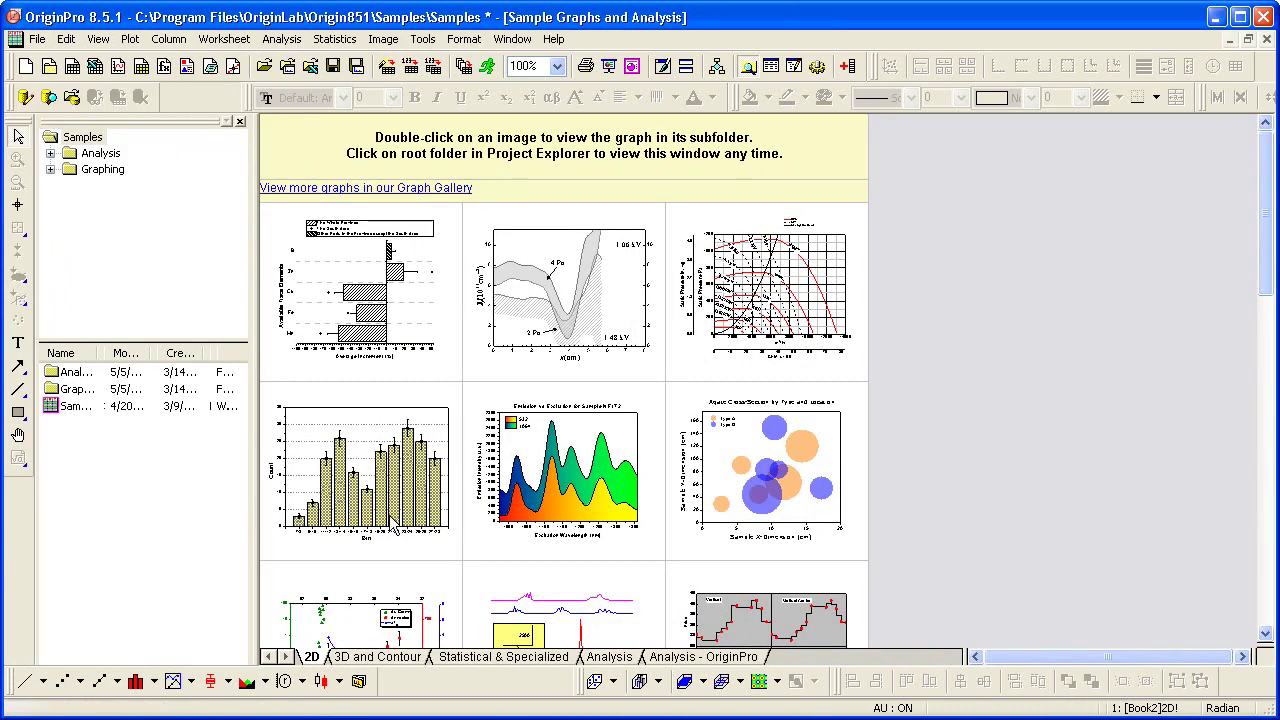
Browse the 3D, Statistical, Analysis and OriginPro tabs, then open Bar Plot with Errors from 2D.
{"action": "left_click", "coordinate": [365, 664]}
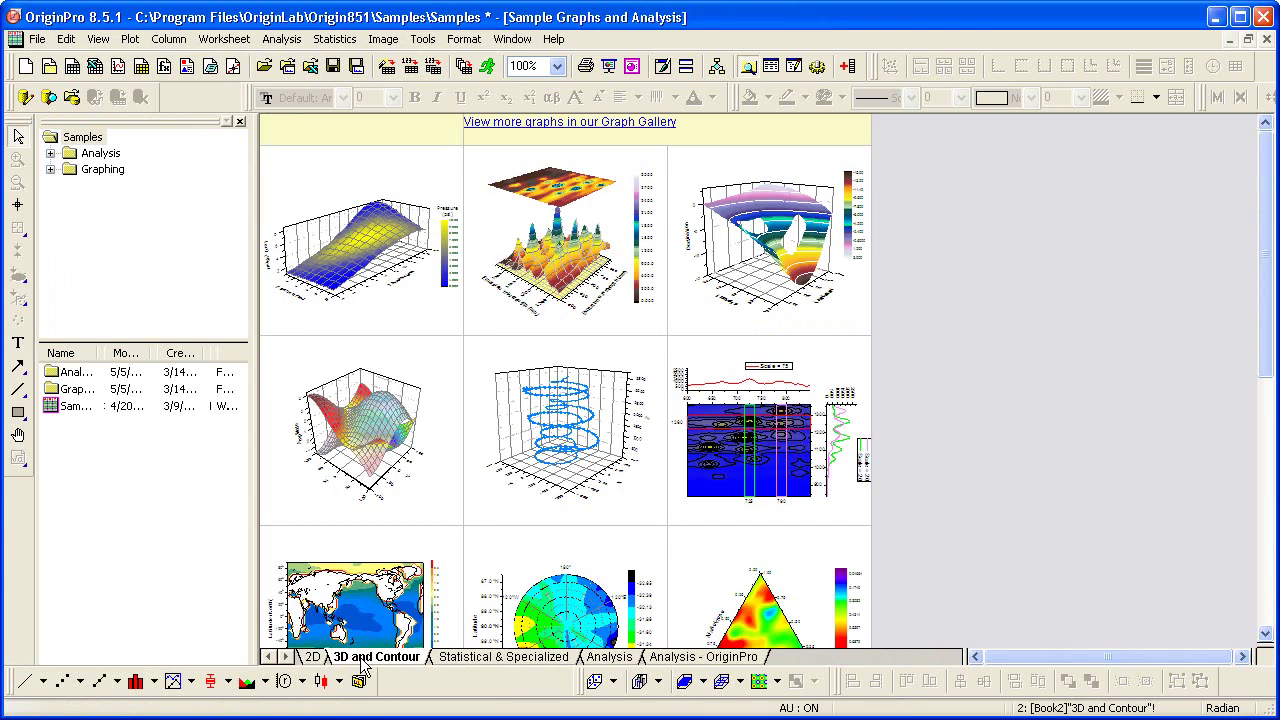
{"action": "left_click", "coordinate": [467, 662]}
{"action": "left_click", "coordinate": [606, 662]}
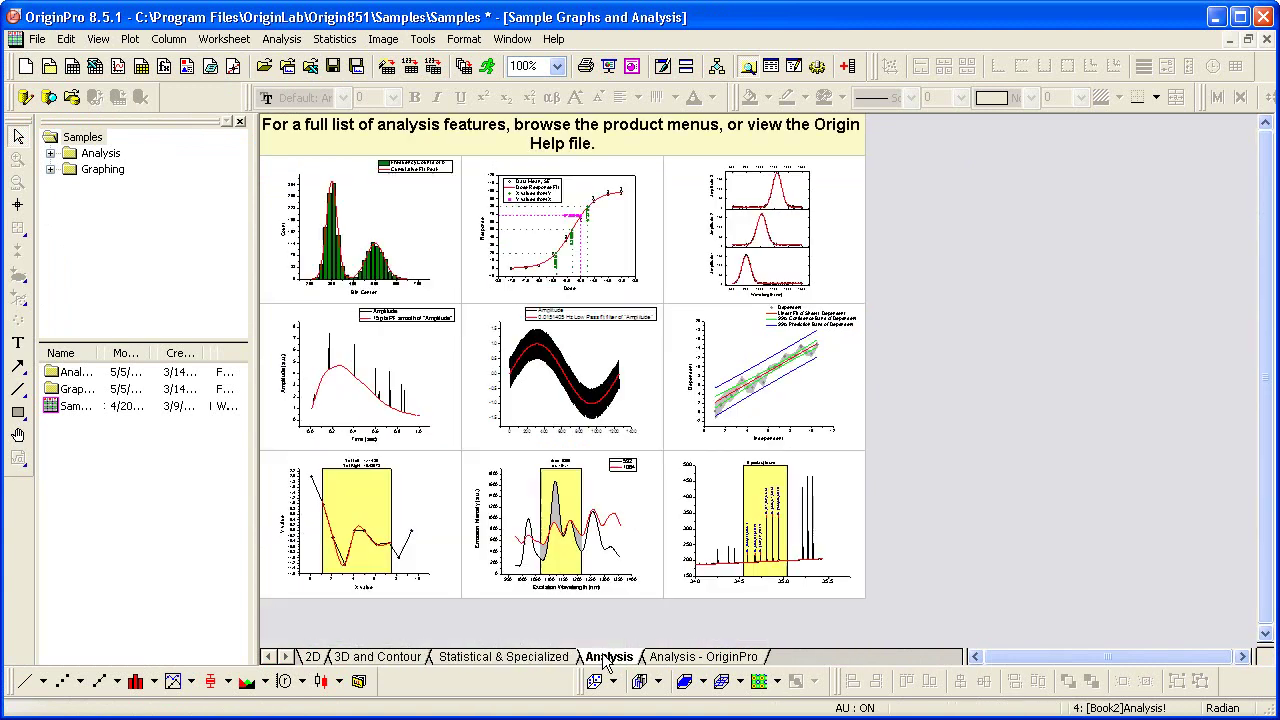
{"action": "left_click", "coordinate": [658, 662]}
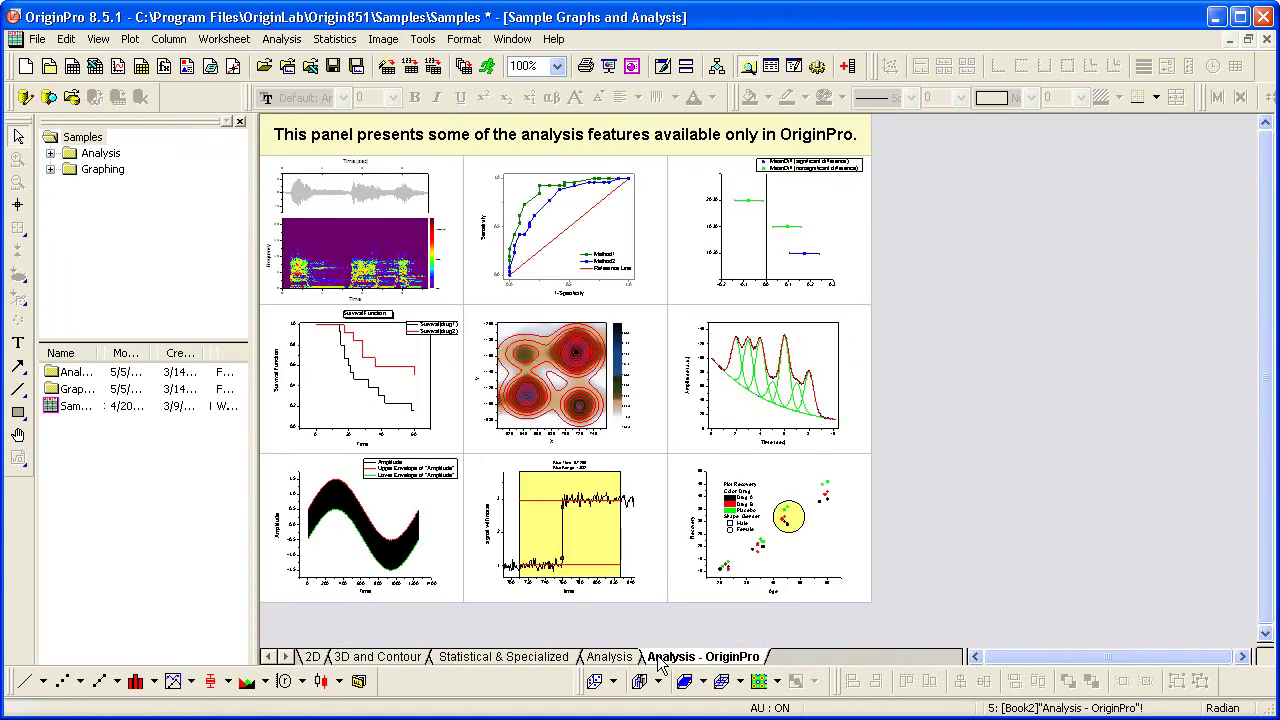
{"action": "left_click", "coordinate": [313, 662]}
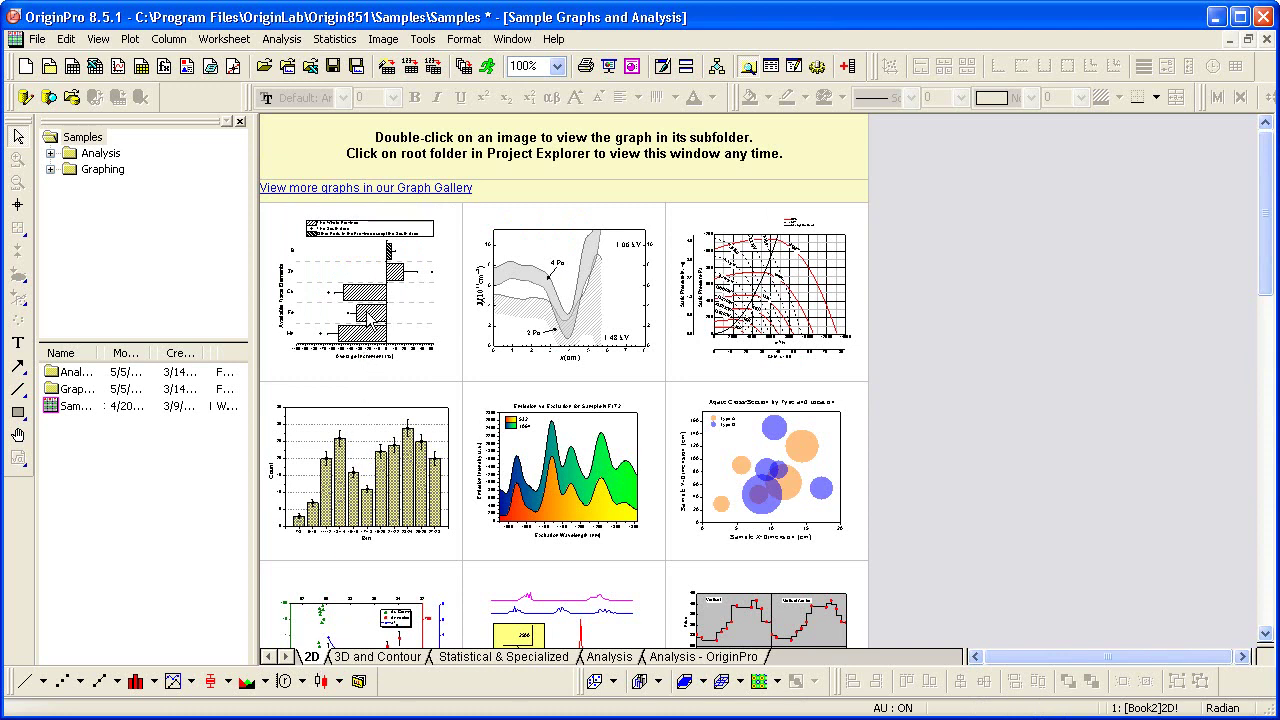
{"action": "double_click", "coordinate": [368, 310]}
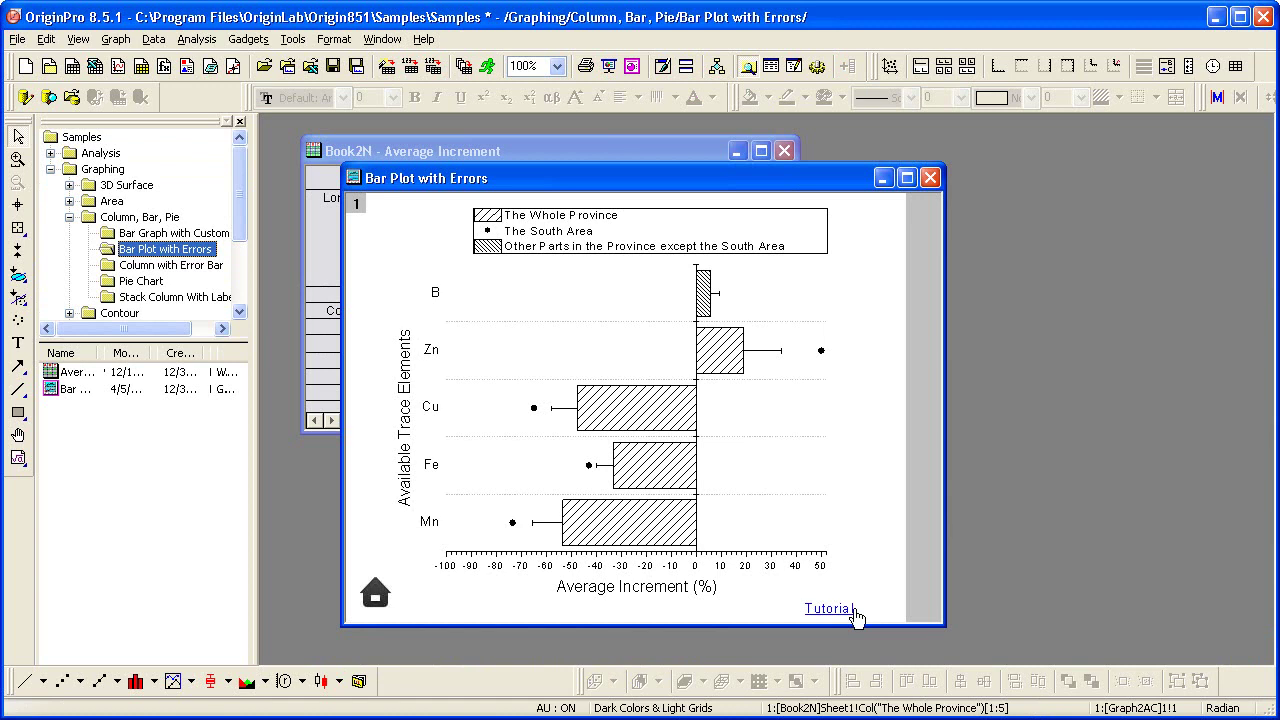
Start a new project without saving Samples and import Peak data.dat as ASCII.
{"action": "left_click", "coordinate": [30, 72]}
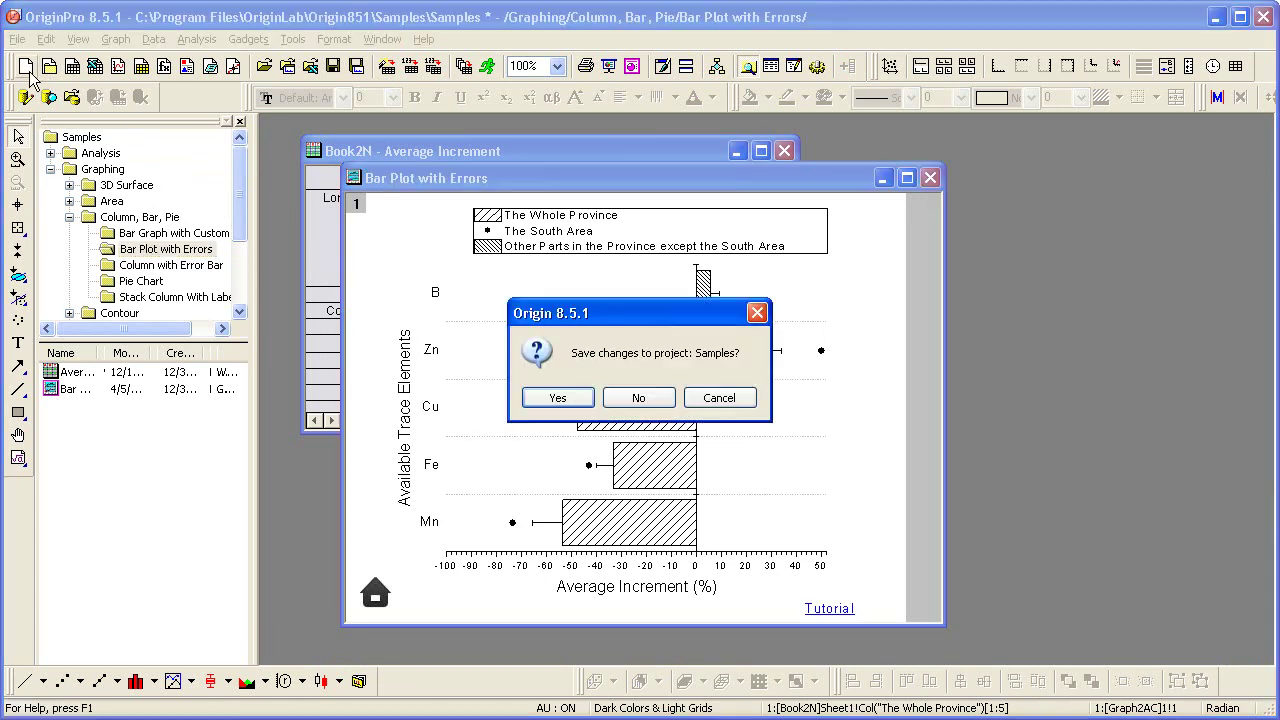
{"action": "left_click", "coordinate": [614, 400]}
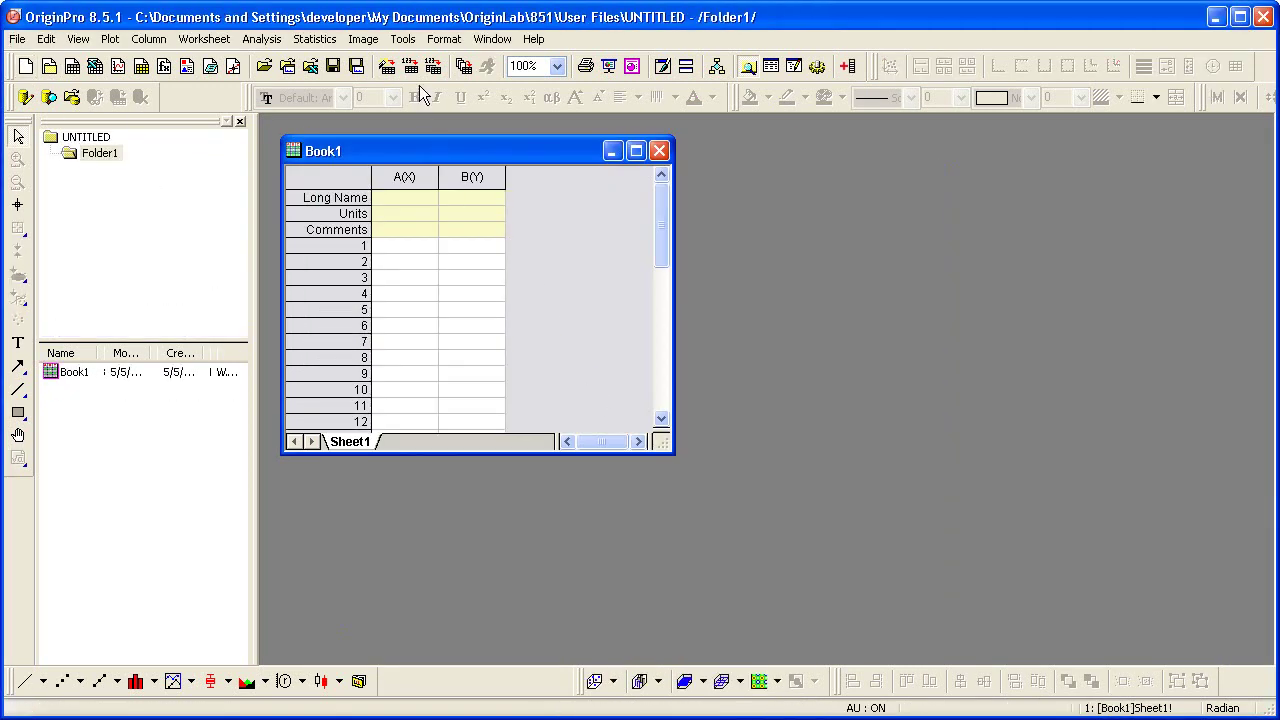
{"action": "left_click", "coordinate": [414, 70]}
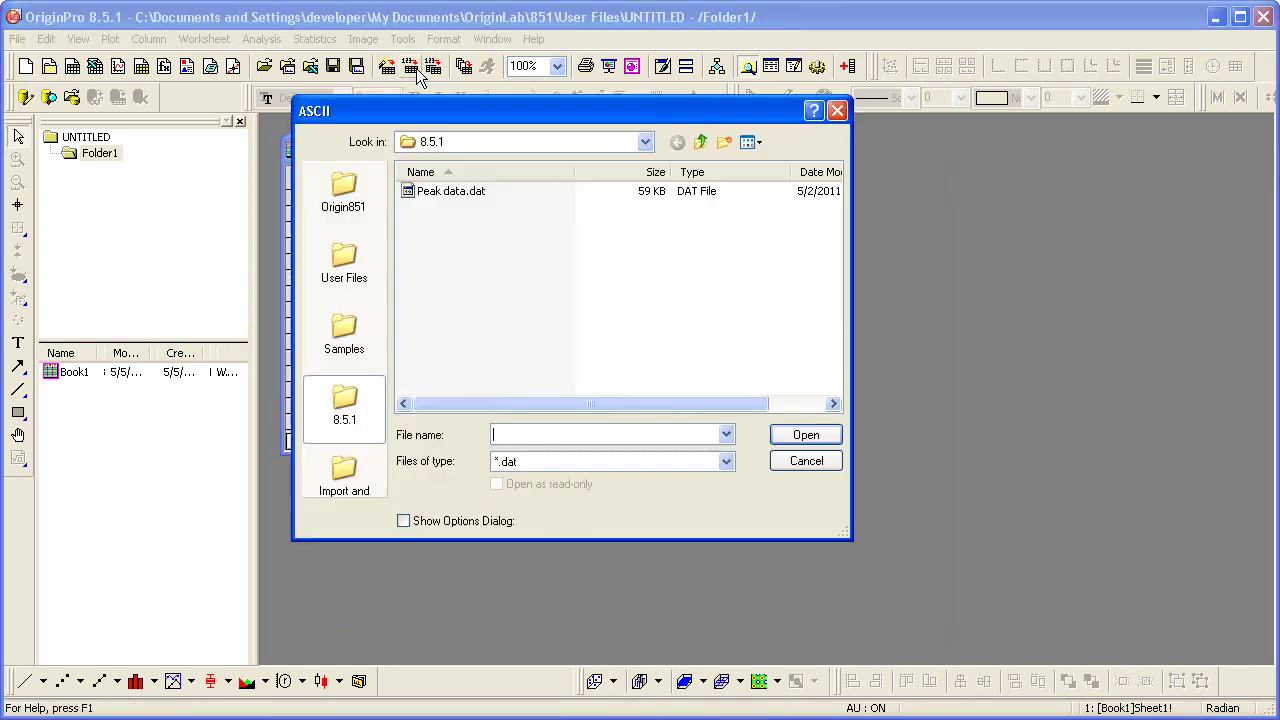
{"action": "double_click", "coordinate": [447, 194]}
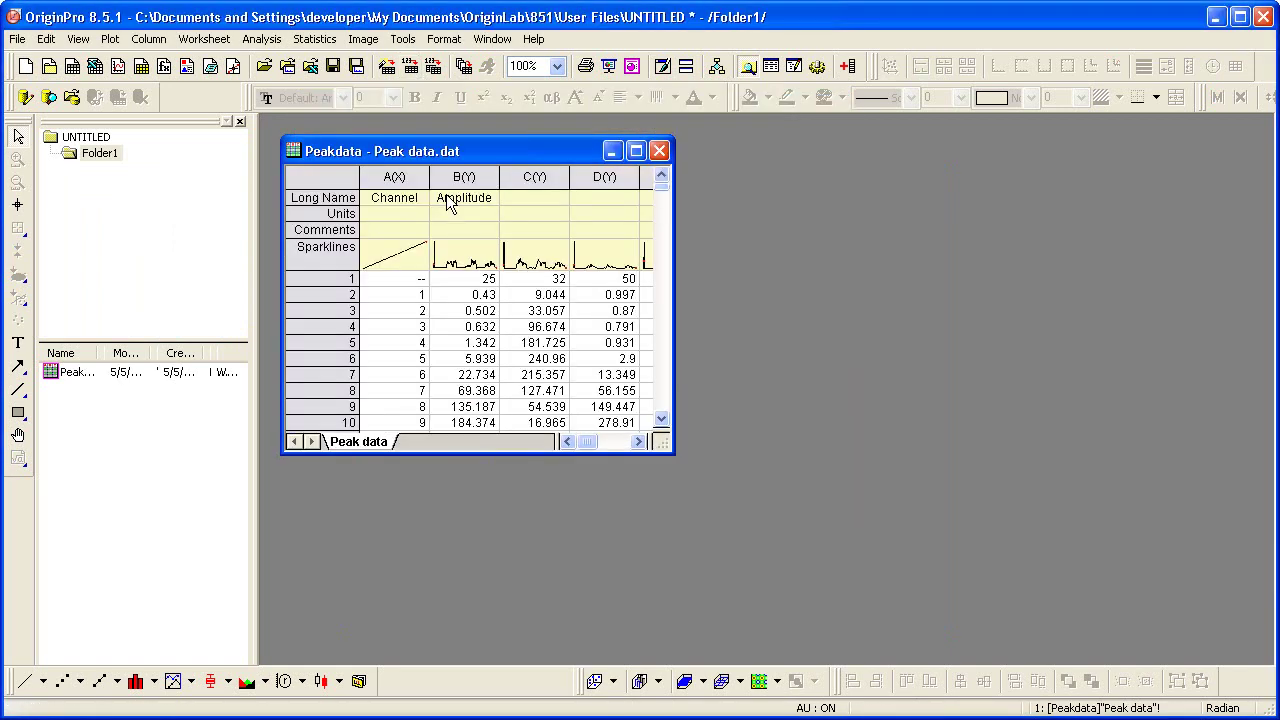
Rename column B's long name to 'Amplitude 1' and fill Amplitude 1–9 across columns B to J.
{"action": "left_click", "coordinate": [637, 152]}
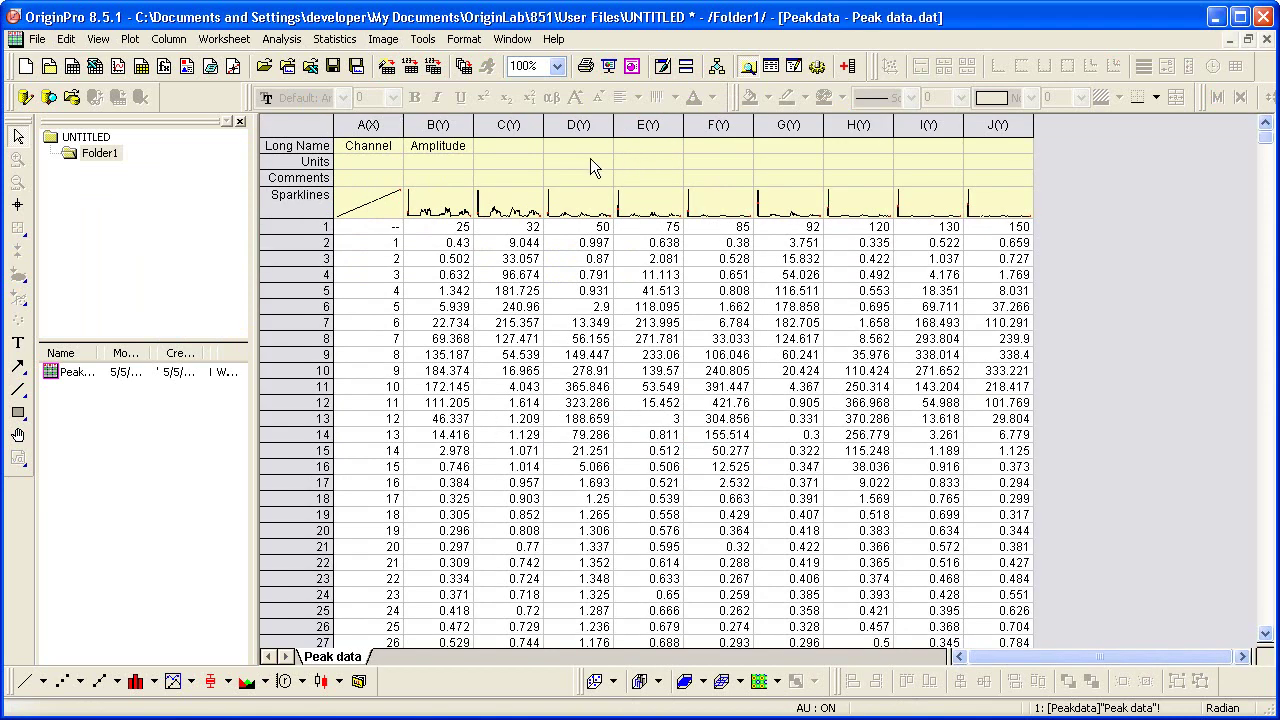
{"action": "left_click", "coordinate": [455, 153]}
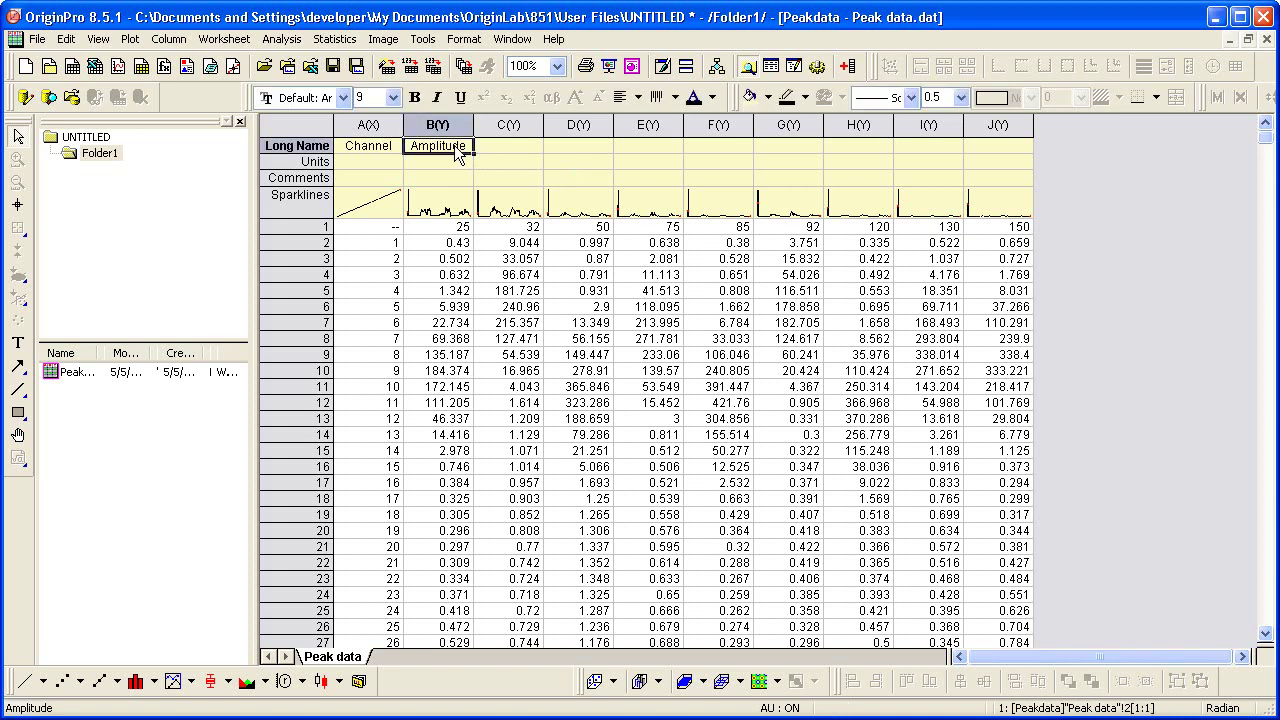
{"action": "double_click", "coordinate": [469, 150]}
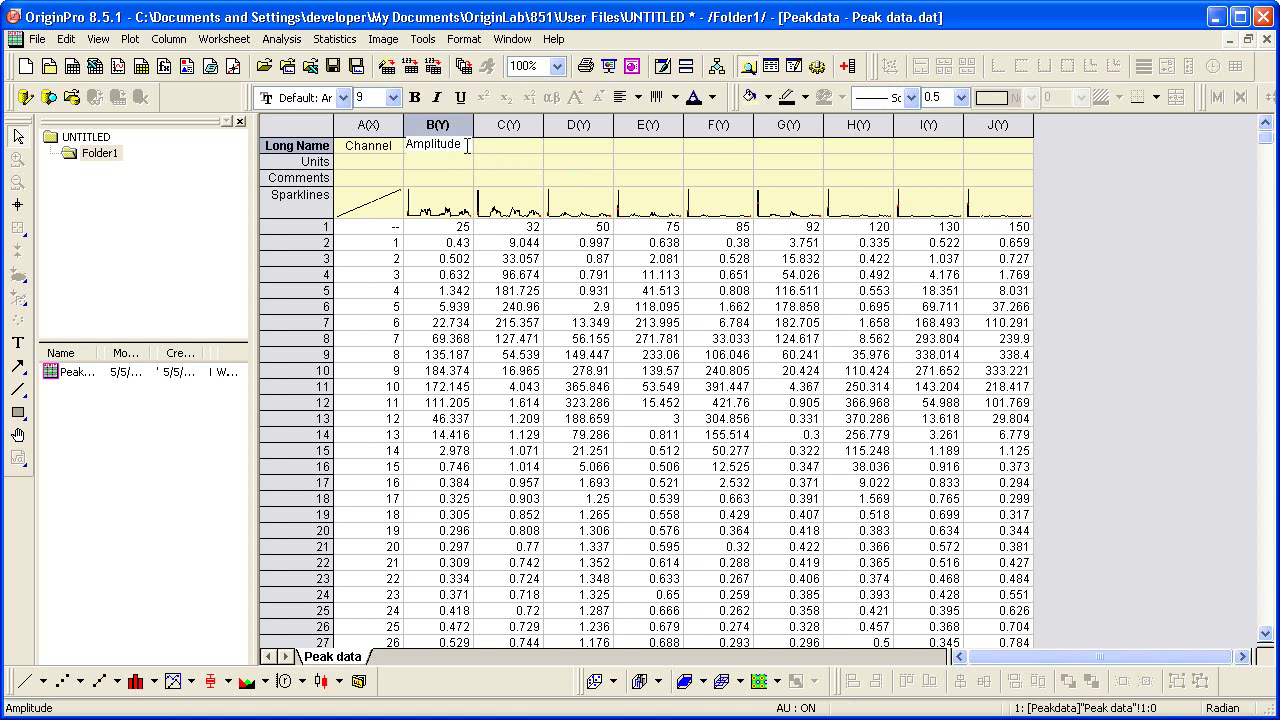
{"action": "type", "text": "1"}
{"action": "key", "text": "Return"}
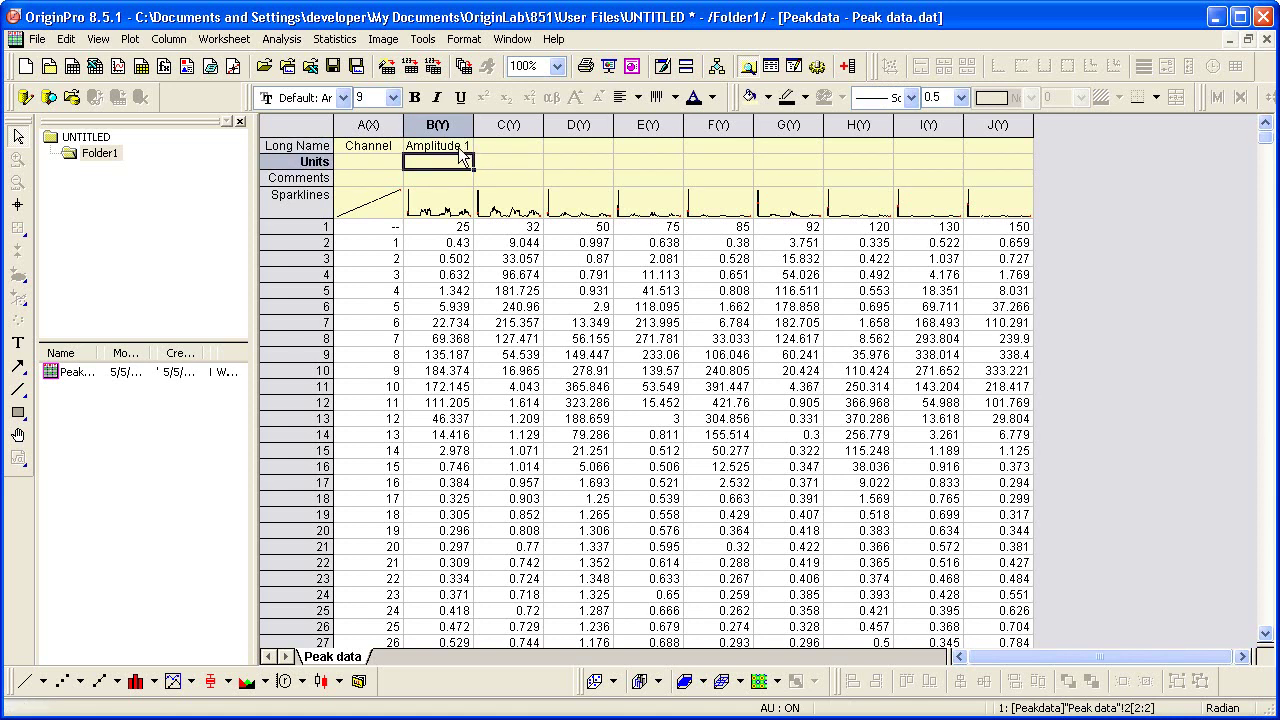
{"action": "left_click", "coordinate": [459, 148]}
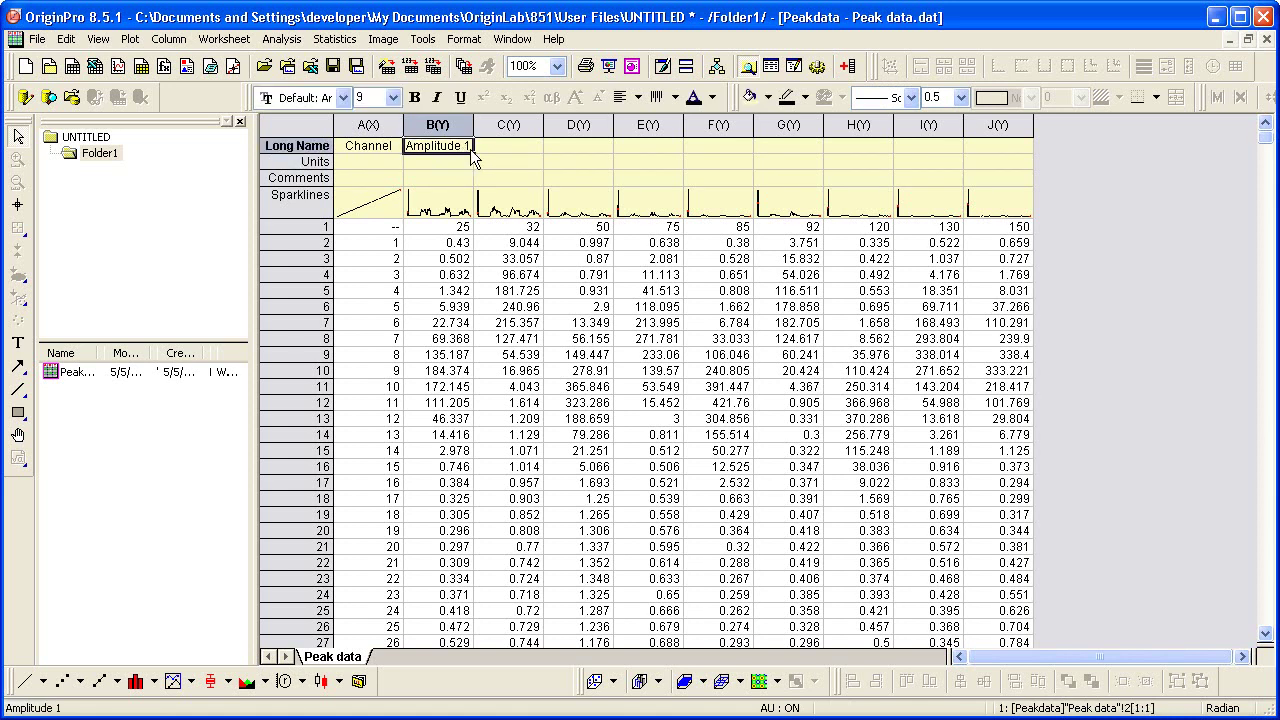
{"action": "left_click_drag", "start_coordinate": [471, 152], "coordinate": [1005, 158]}
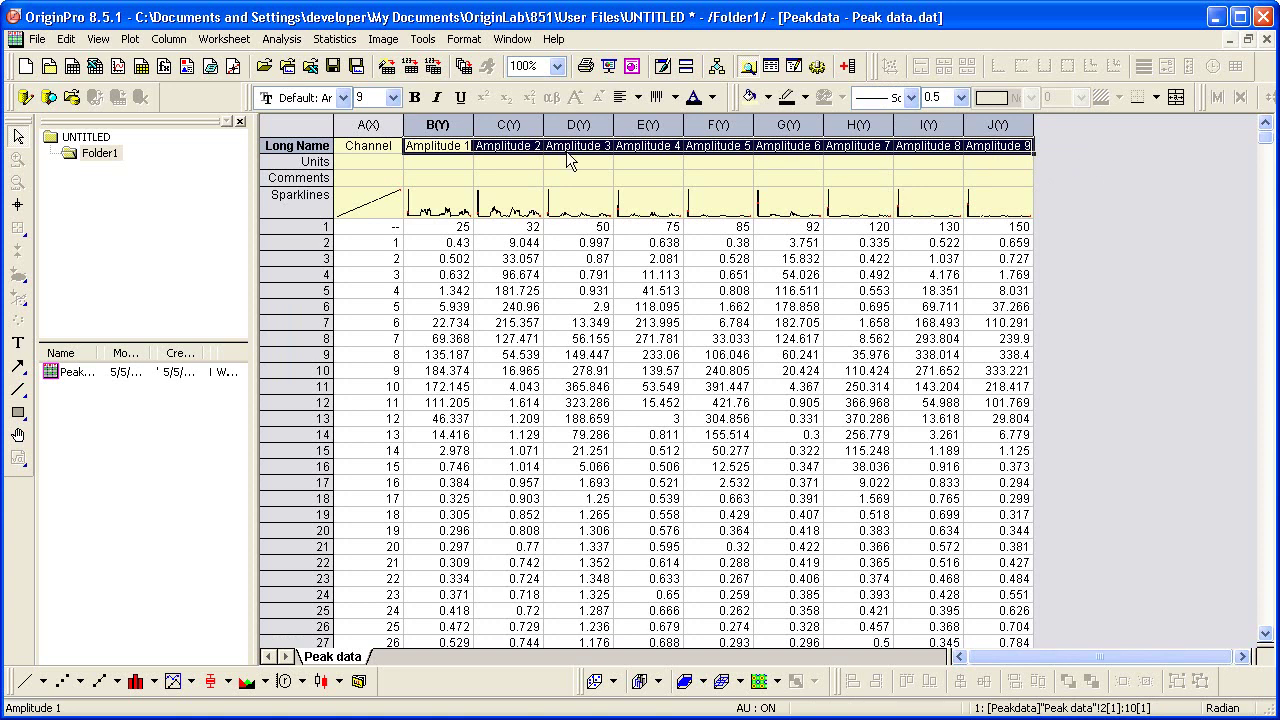
Turn data row 1 into a user parameter row and delete the original row 1.
{"action": "left_click", "coordinate": [279, 225]}
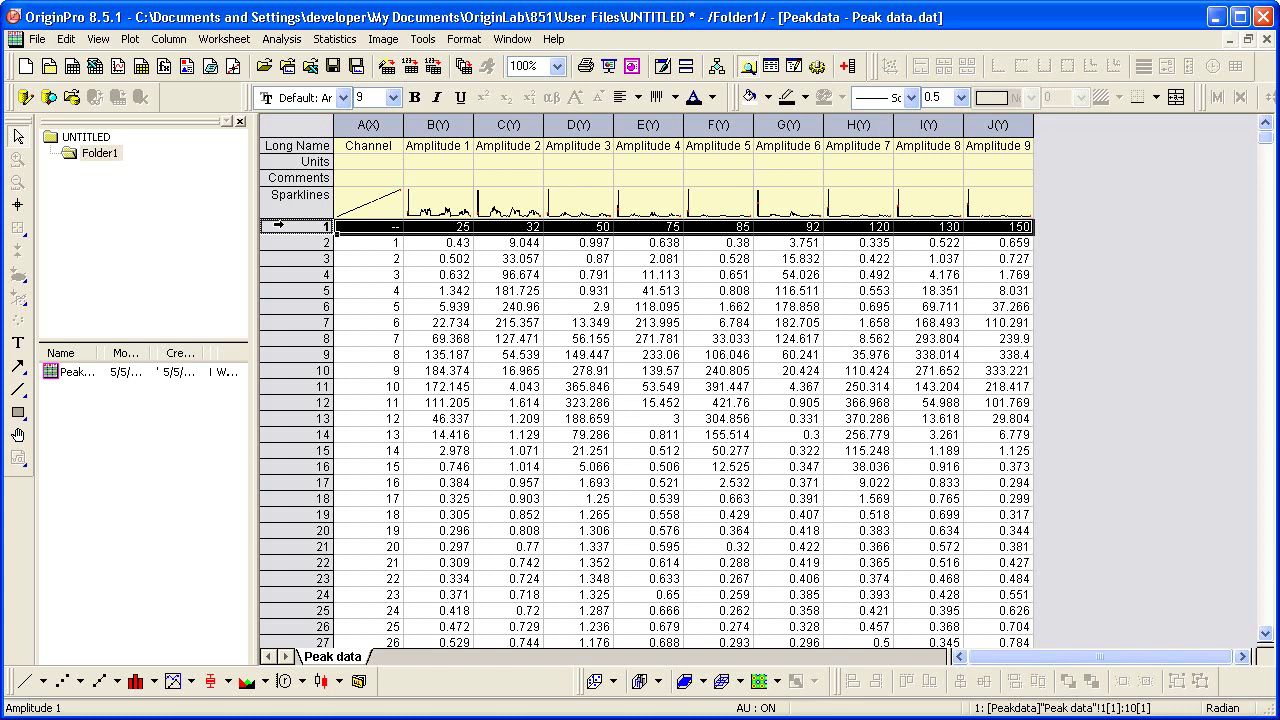
{"action": "right_click", "coordinate": [285, 228]}
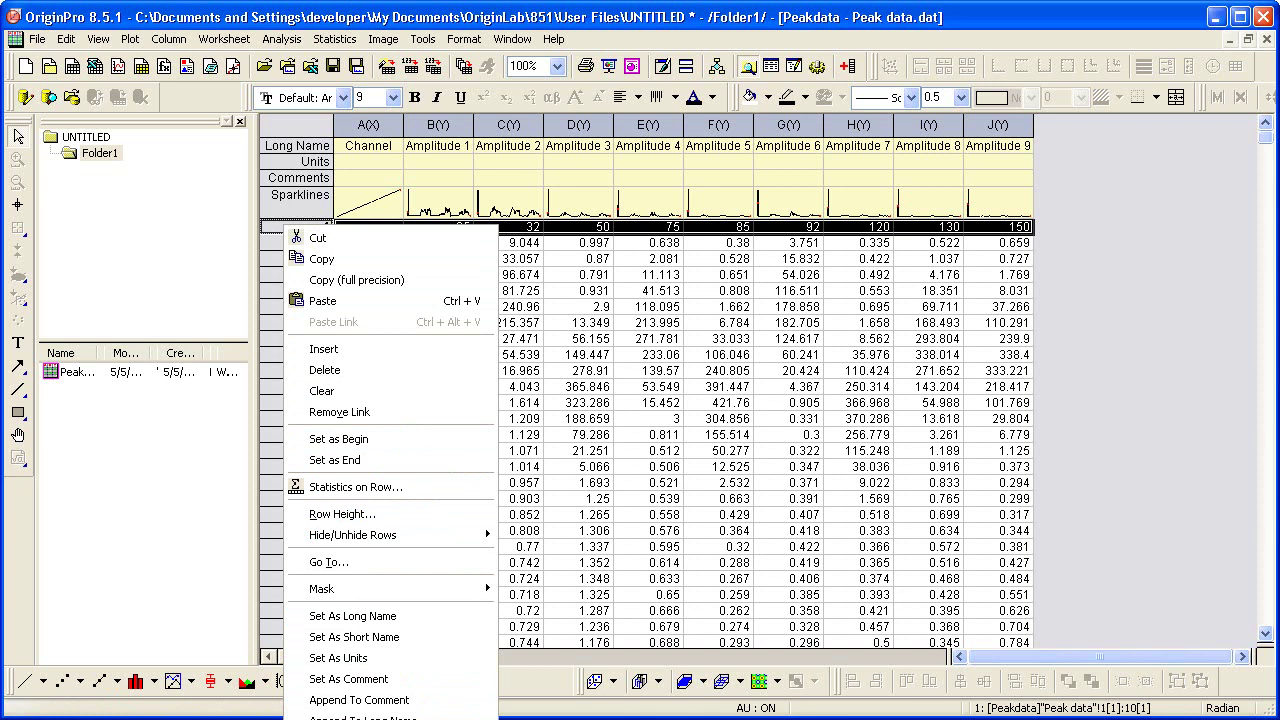
{"action": "left_click", "coordinate": [350, 719]}
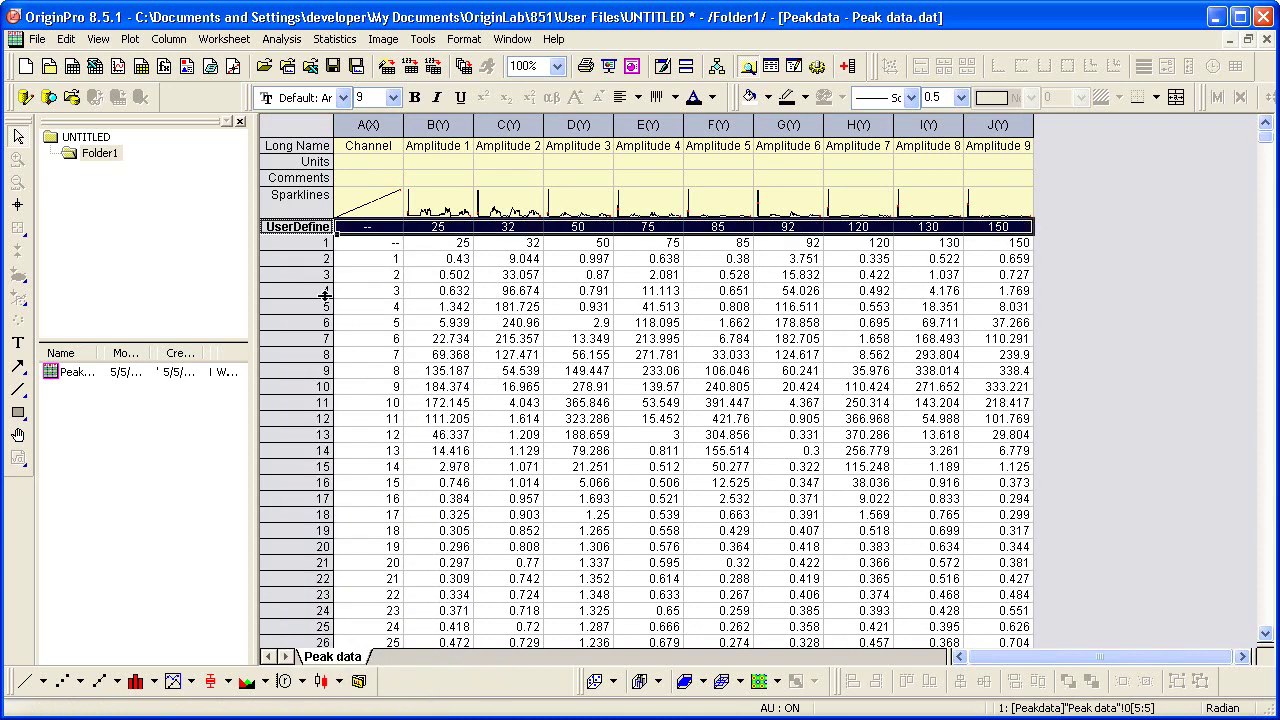
{"action": "left_click", "coordinate": [305, 243]}
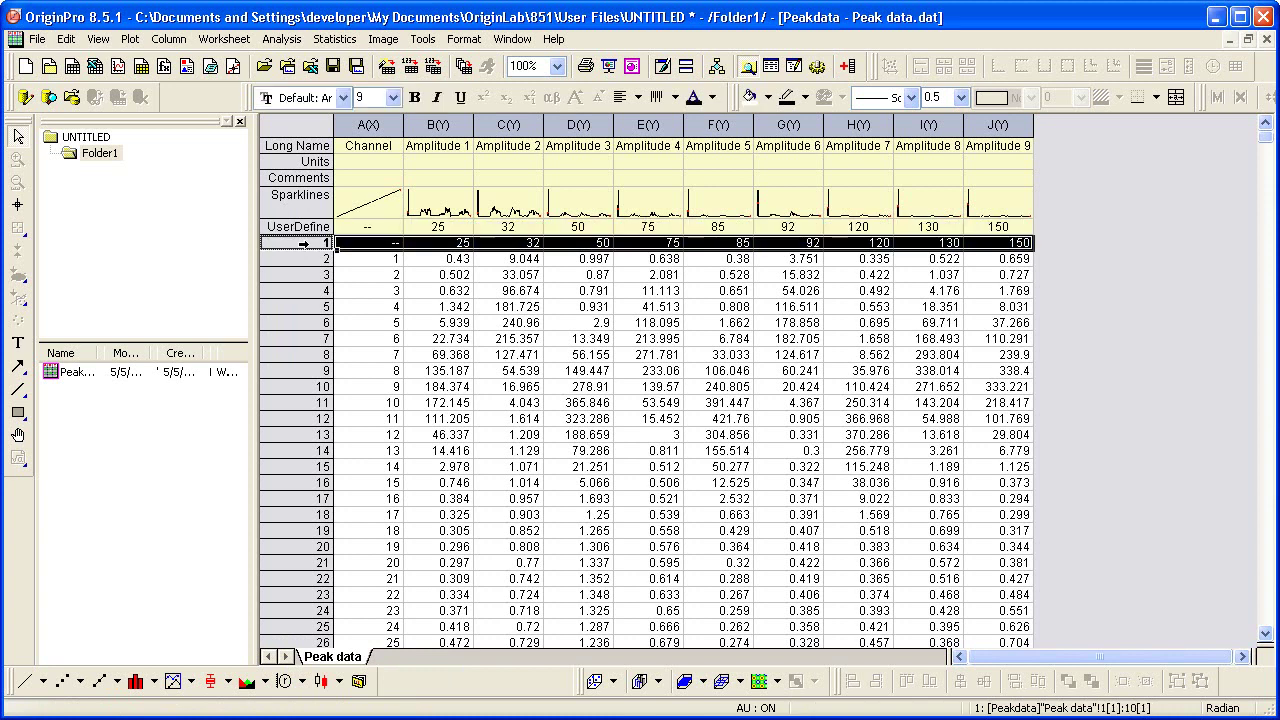
{"action": "right_click", "coordinate": [305, 243]}
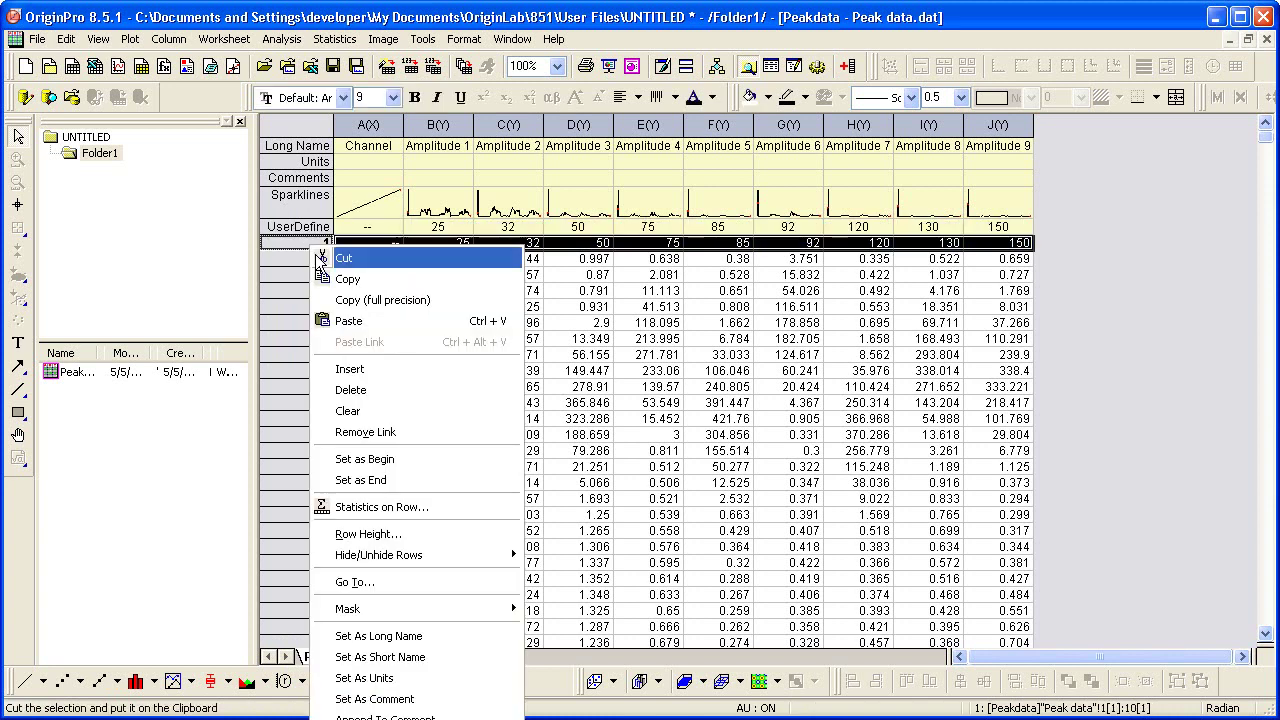
{"action": "left_click", "coordinate": [367, 392]}
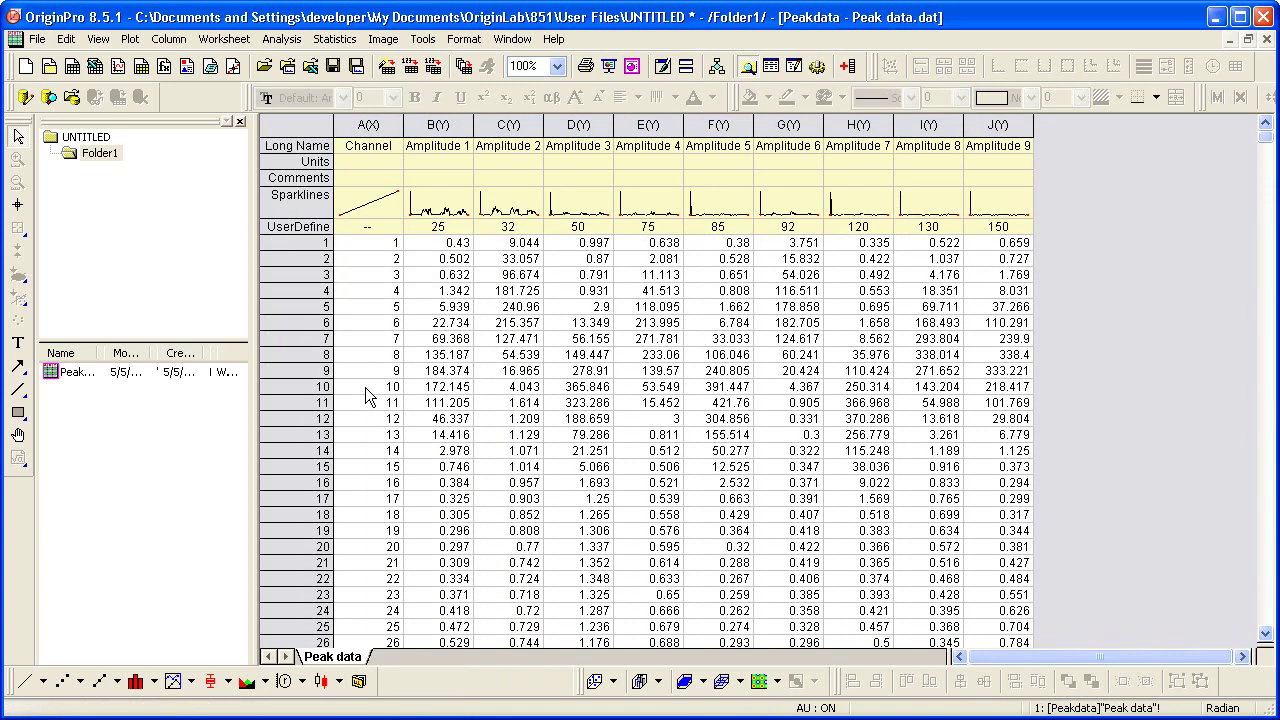
Rename the UserDefined parameter row to 'Temperature (deg F)'.
{"action": "right_click", "coordinate": [291, 226]}
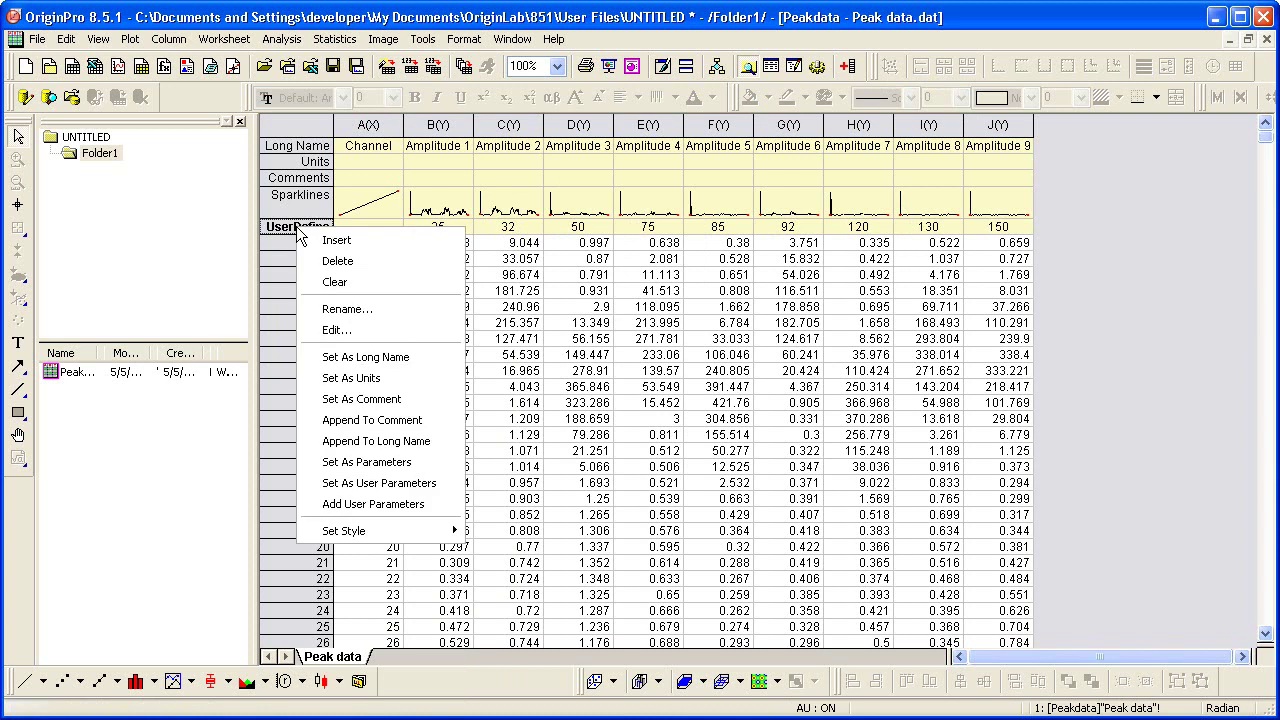
{"action": "left_click", "coordinate": [357, 309]}
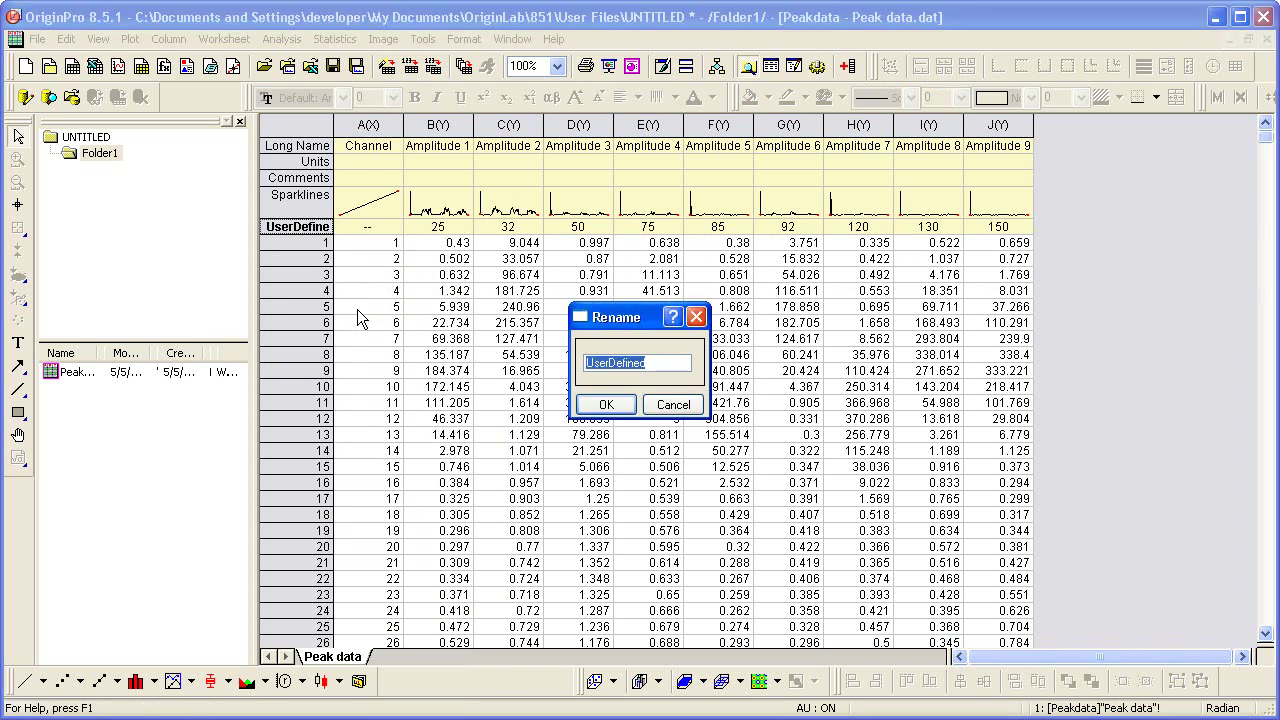
{"action": "type", "text": "Temperature (deg F)"}
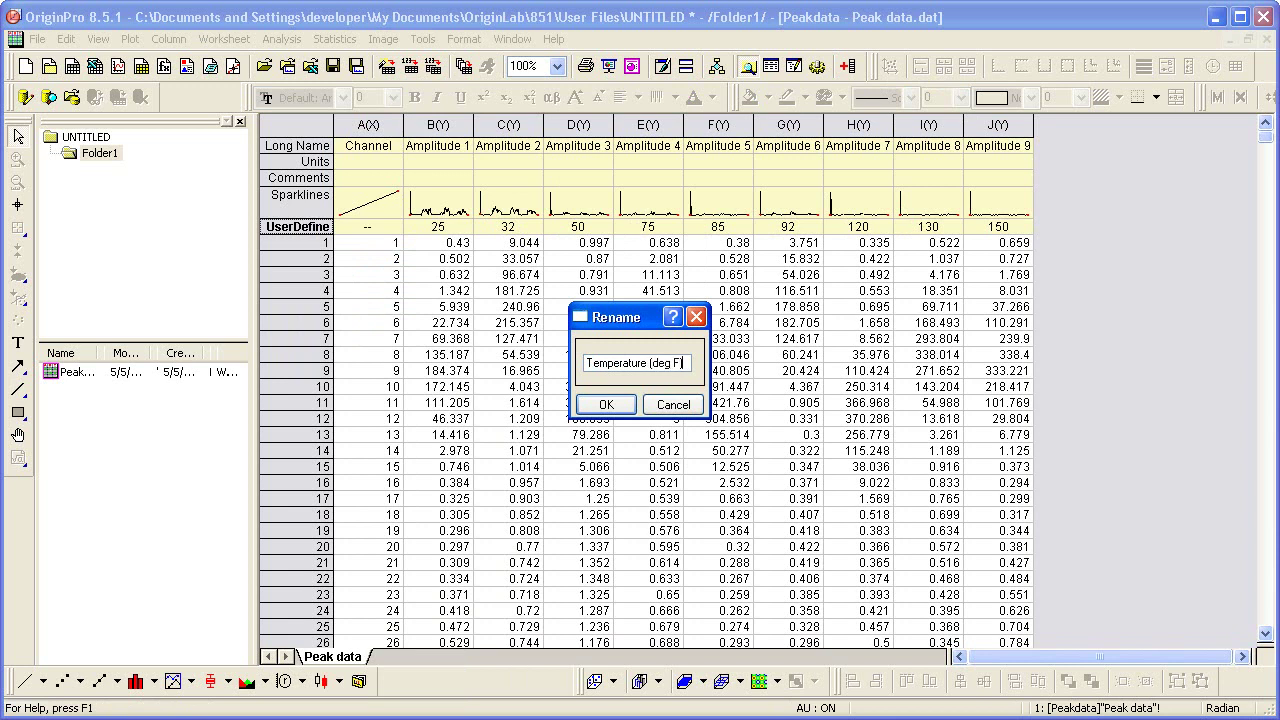
{"action": "left_click", "coordinate": [603, 405]}
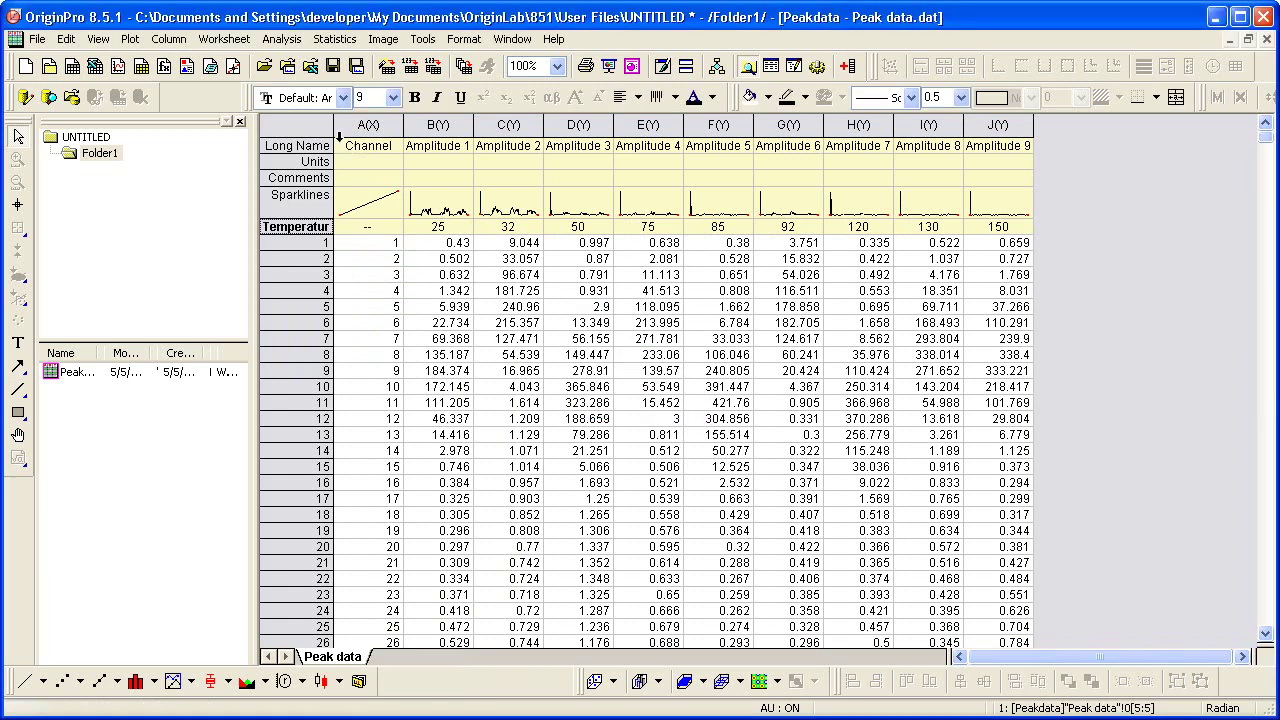
Widen the row labels, split the worksheet into two panes, and show Channel beside Amplitude 8 and 9.
{"action": "left_click_drag", "start_coordinate": [334, 127], "coordinate": [386, 142]}
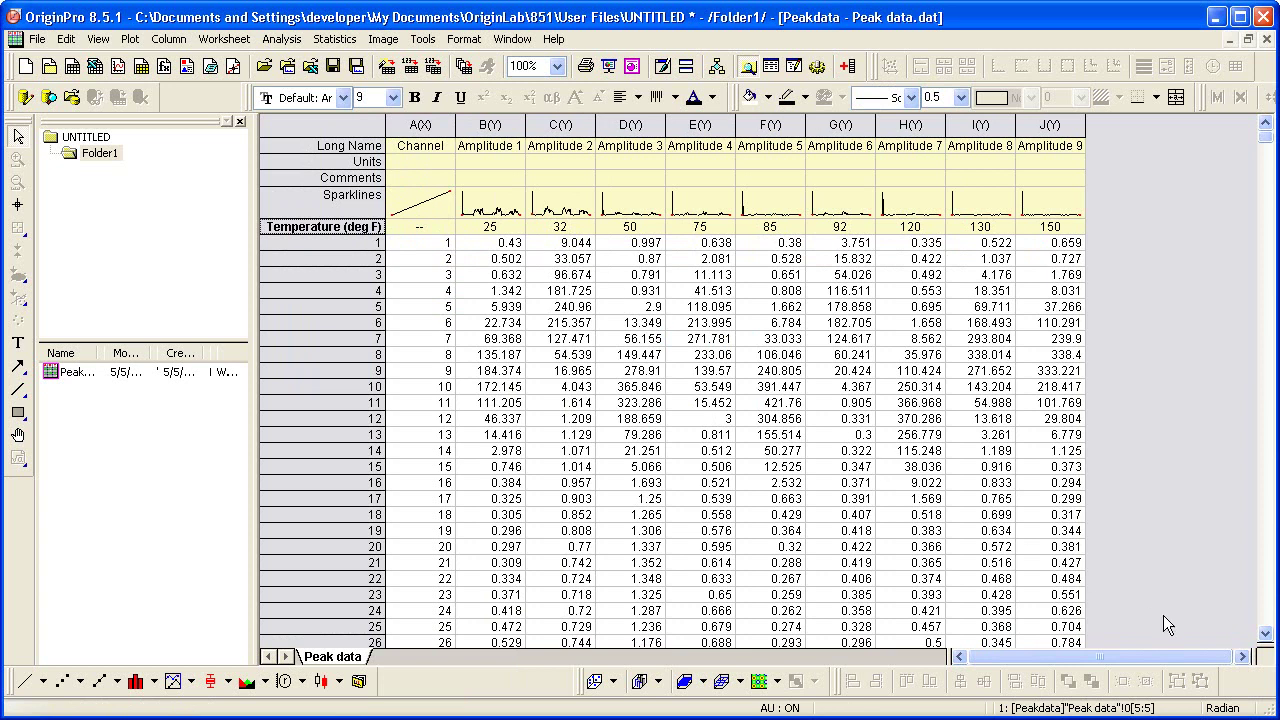
{"action": "left_click_drag", "start_coordinate": [1256, 655], "coordinate": [445, 645]}
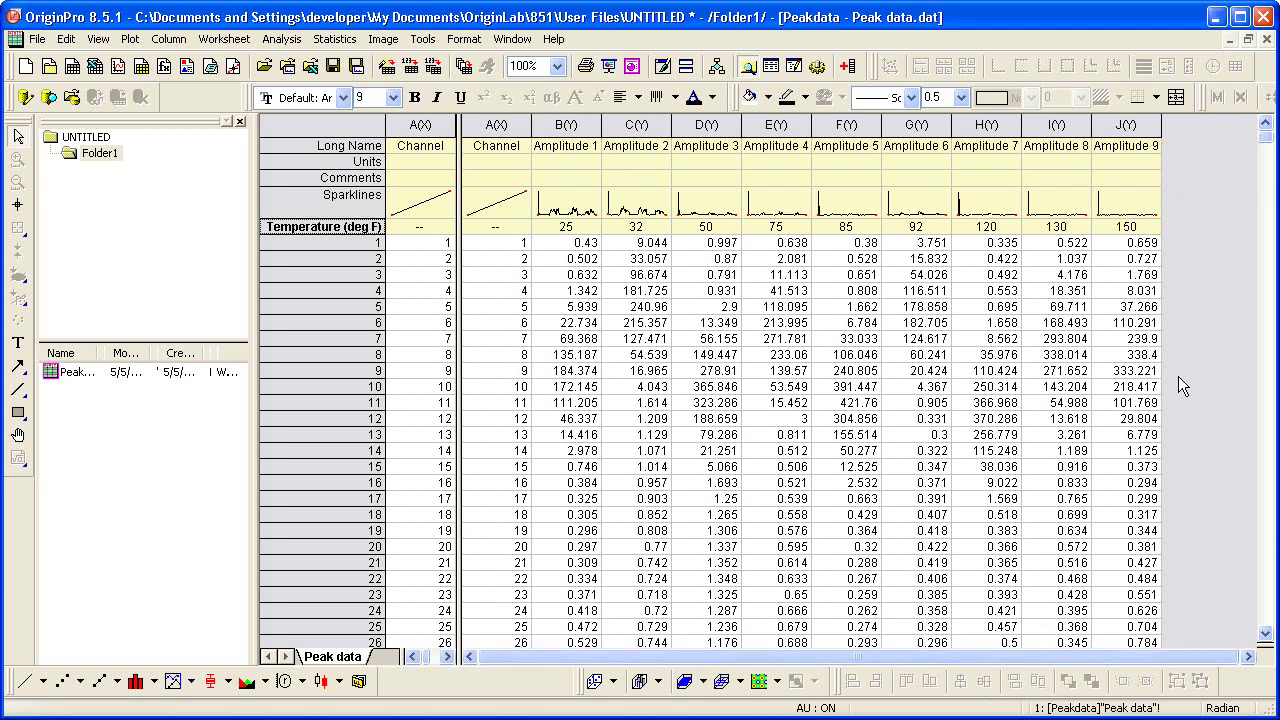
{"action": "left_click", "coordinate": [1248, 39]}
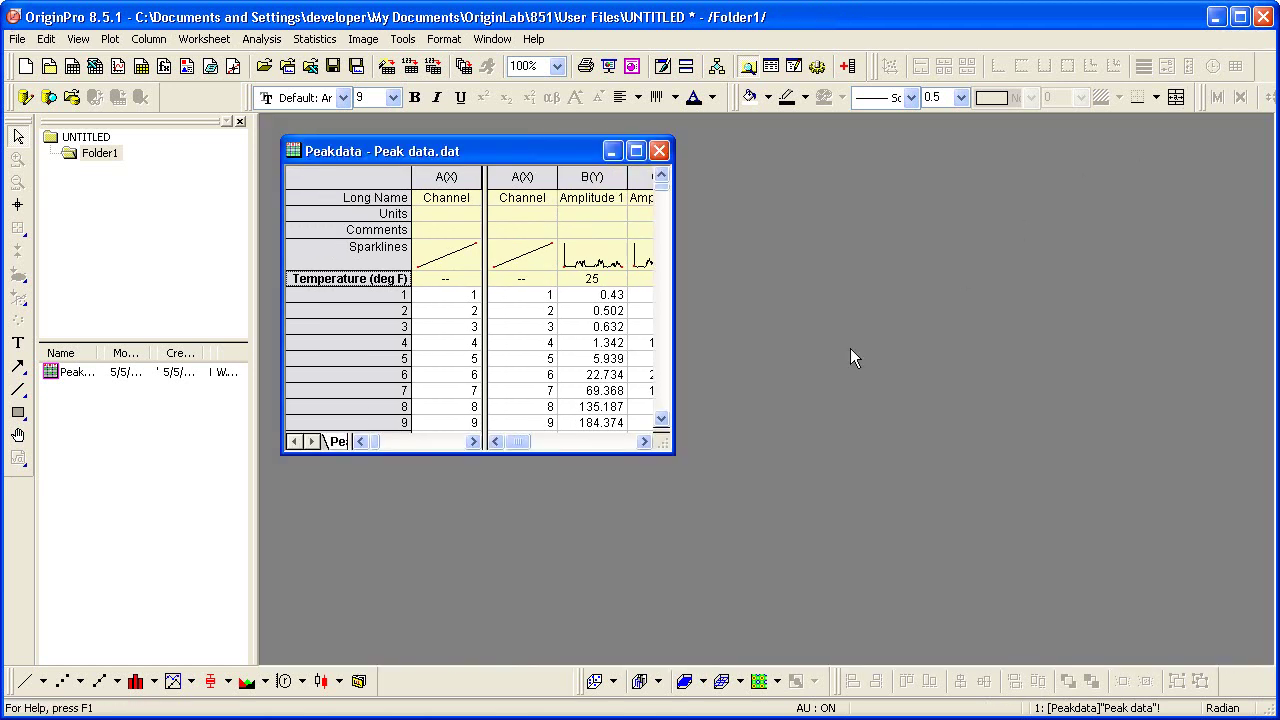
{"action": "left_click_drag", "start_coordinate": [514, 446], "coordinate": [615, 446]}
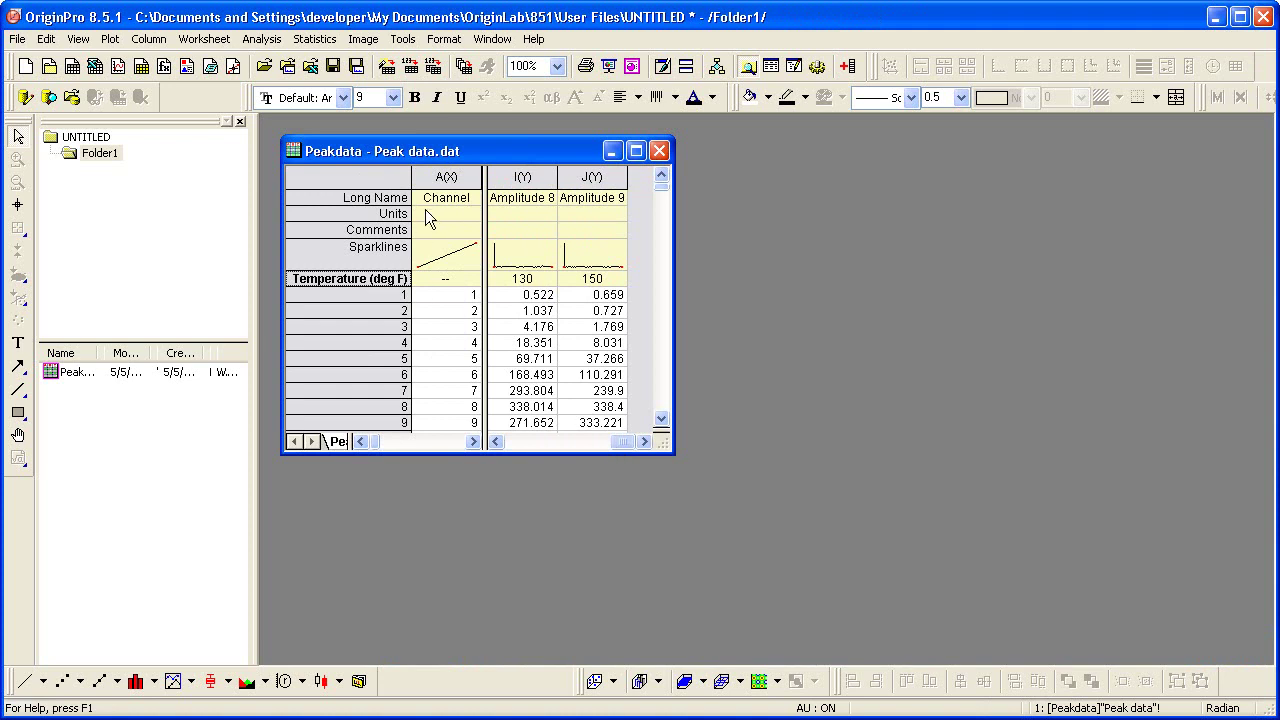
Plot all nine Amplitude columns against Channel as a 9 Panel graph and maximize Graph1.
{"action": "left_click", "coordinate": [402, 176]}
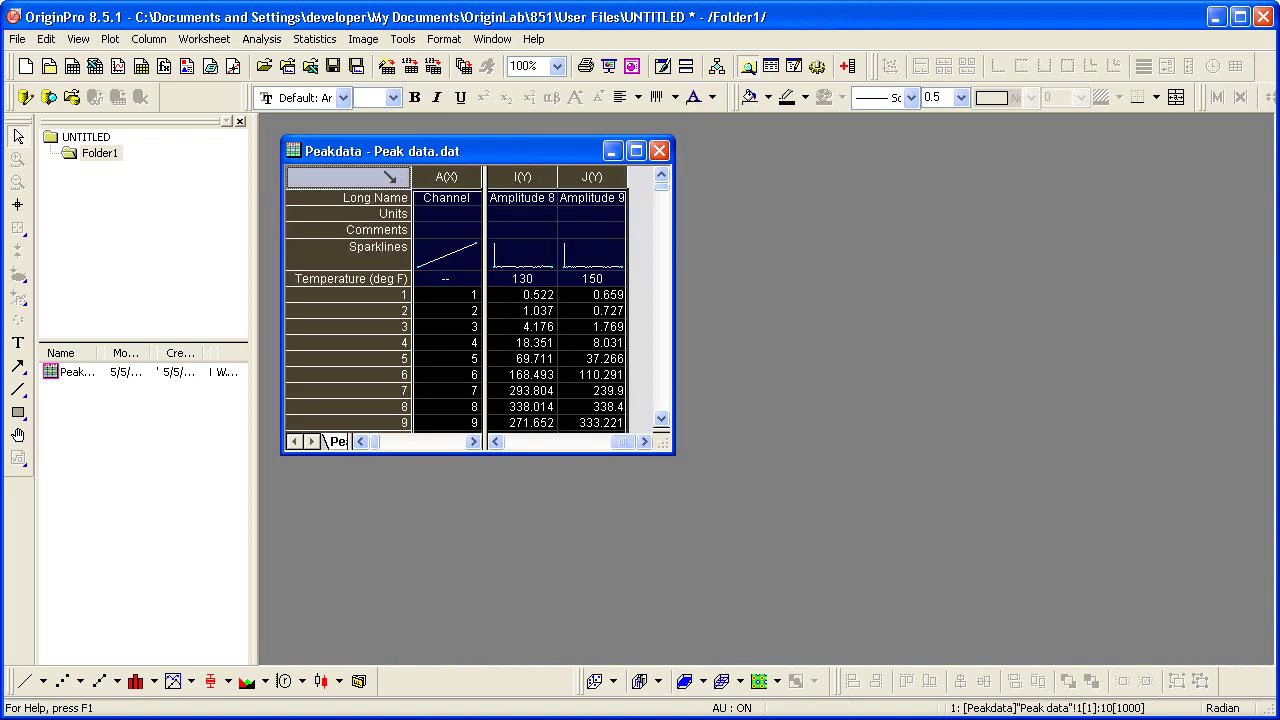
{"action": "left_click", "coordinate": [112, 40]}
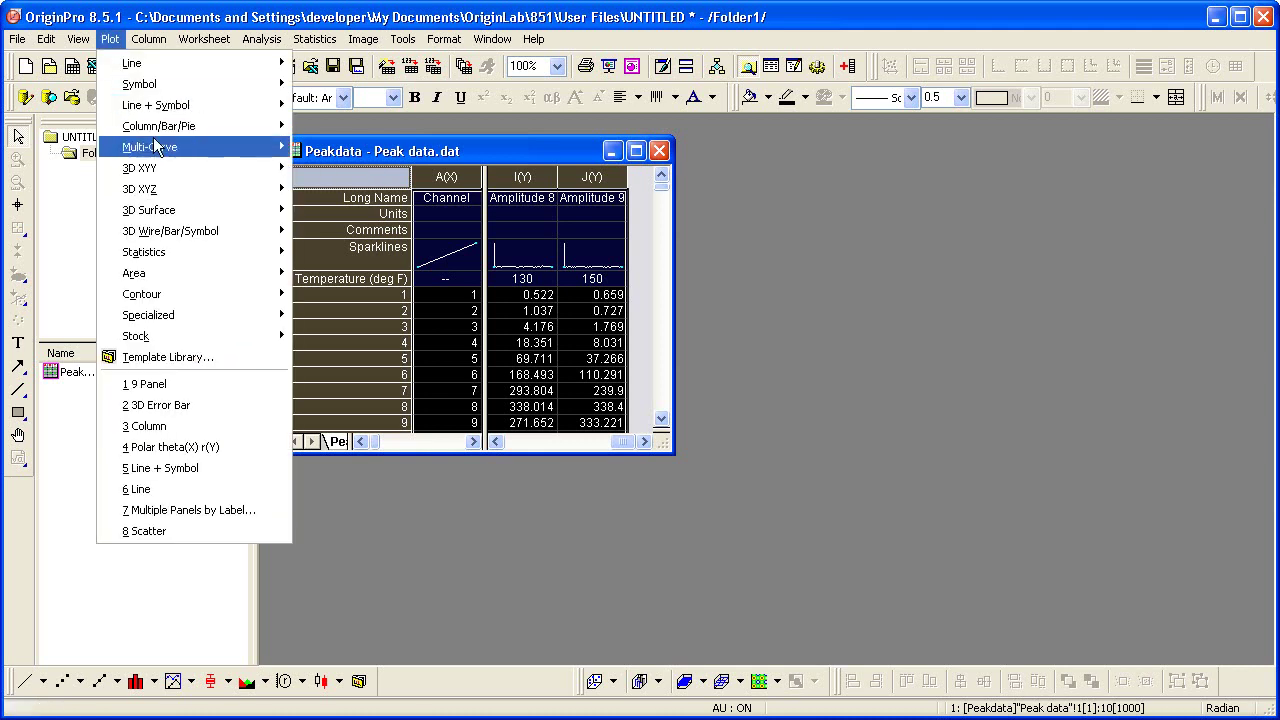
{"action": "mouse_move", "coordinate": [176, 149]}
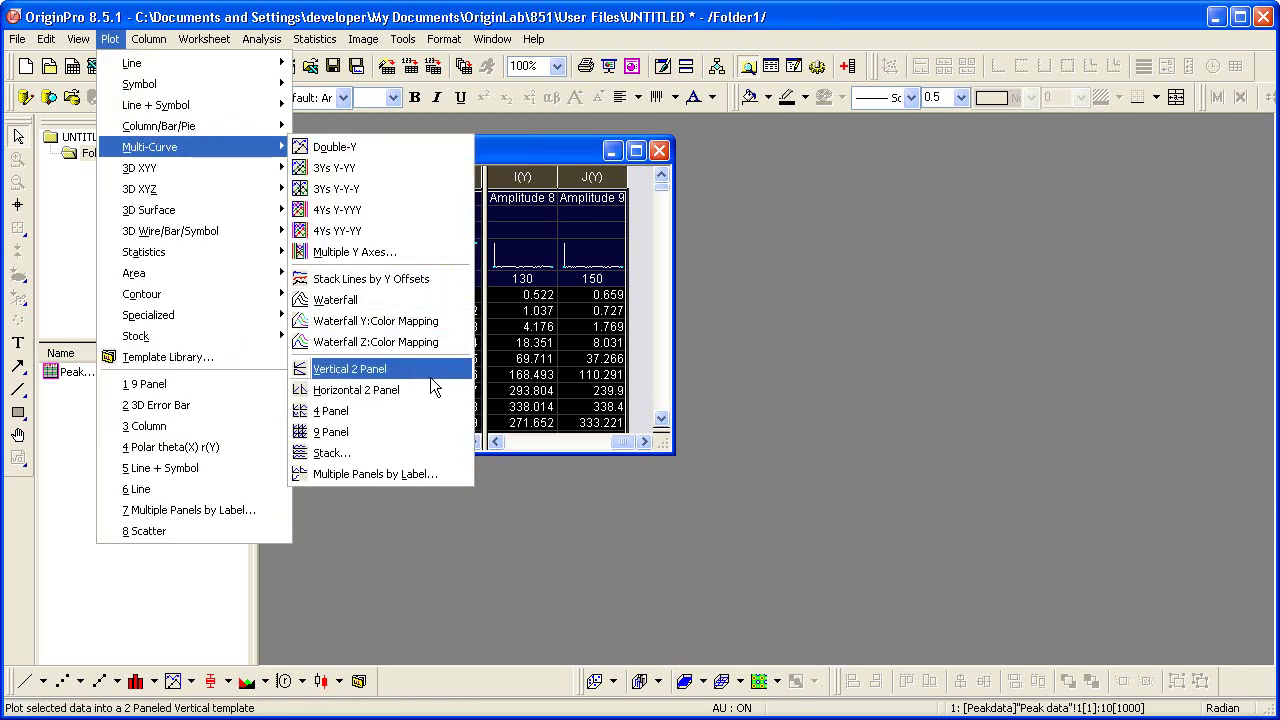
{"action": "left_click", "coordinate": [404, 431]}
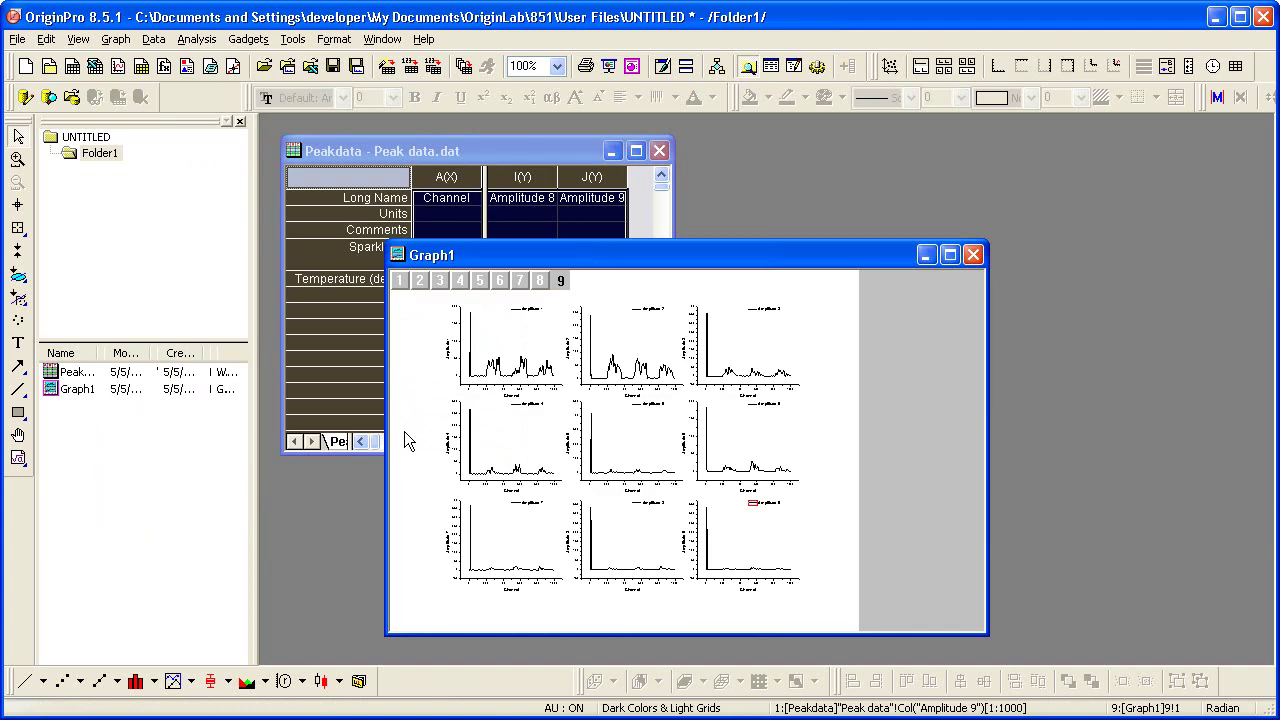
{"action": "double_click", "coordinate": [666, 262]}
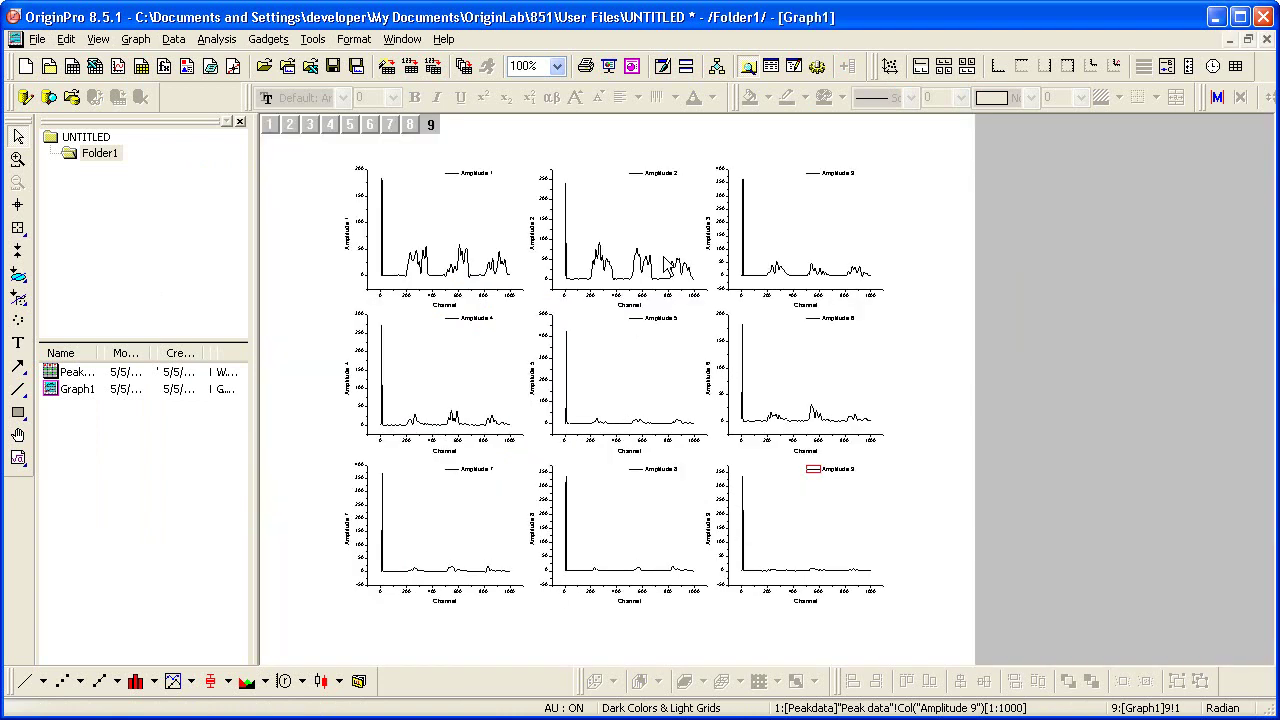
Update all legends with User Parameter 1 so panels show temperatures 25 to 150.
{"action": "left_click", "coordinate": [136, 39]}
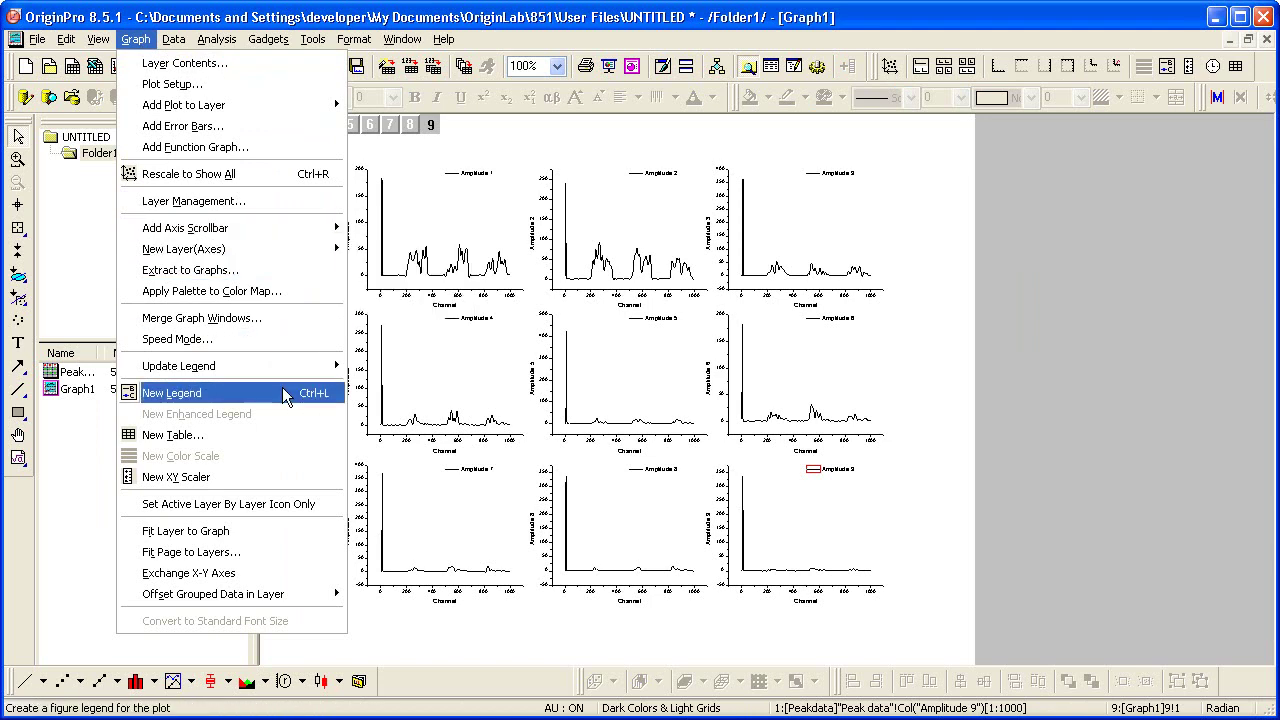
{"action": "mouse_move", "coordinate": [300, 373]}
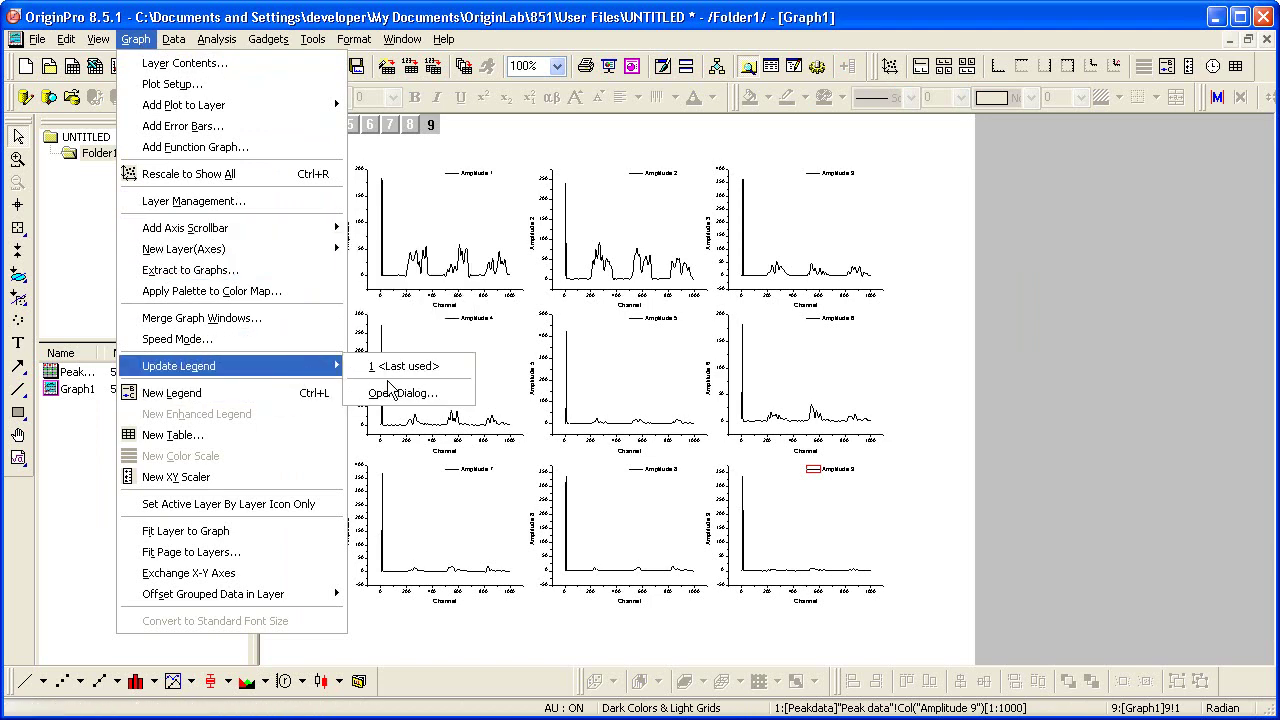
{"action": "left_click", "coordinate": [441, 389]}
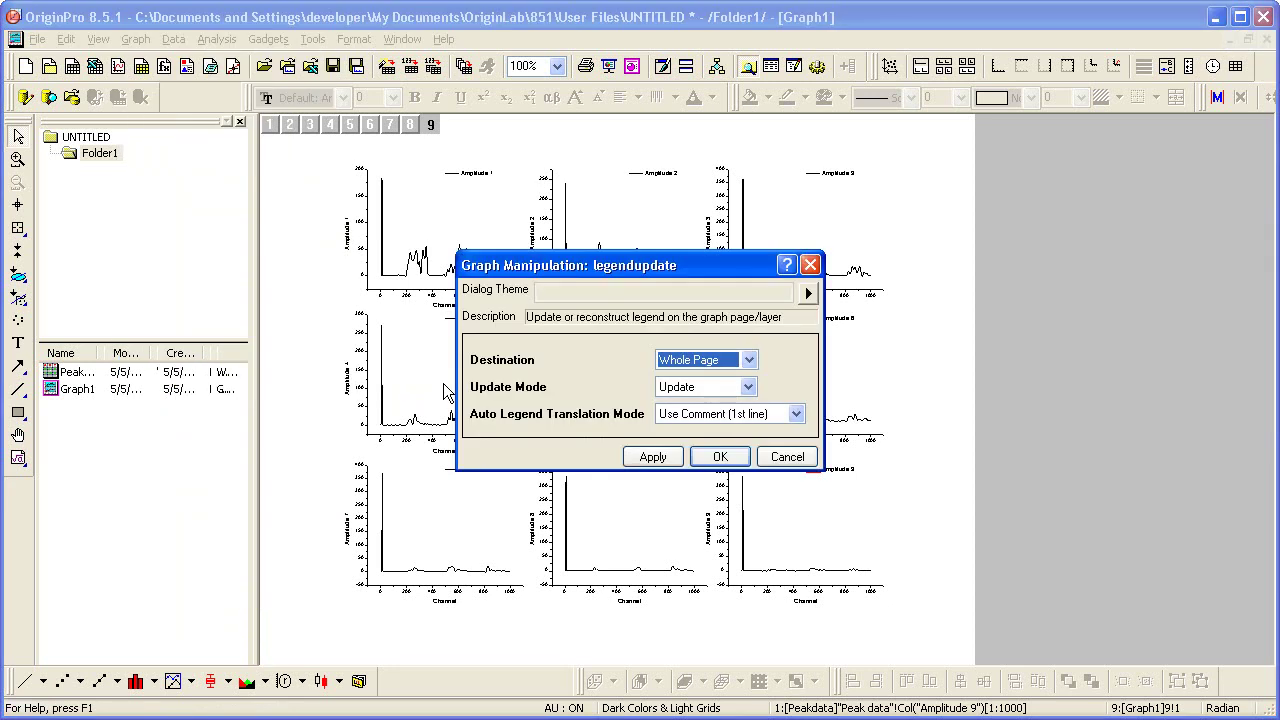
{"action": "left_click", "coordinate": [796, 418]}
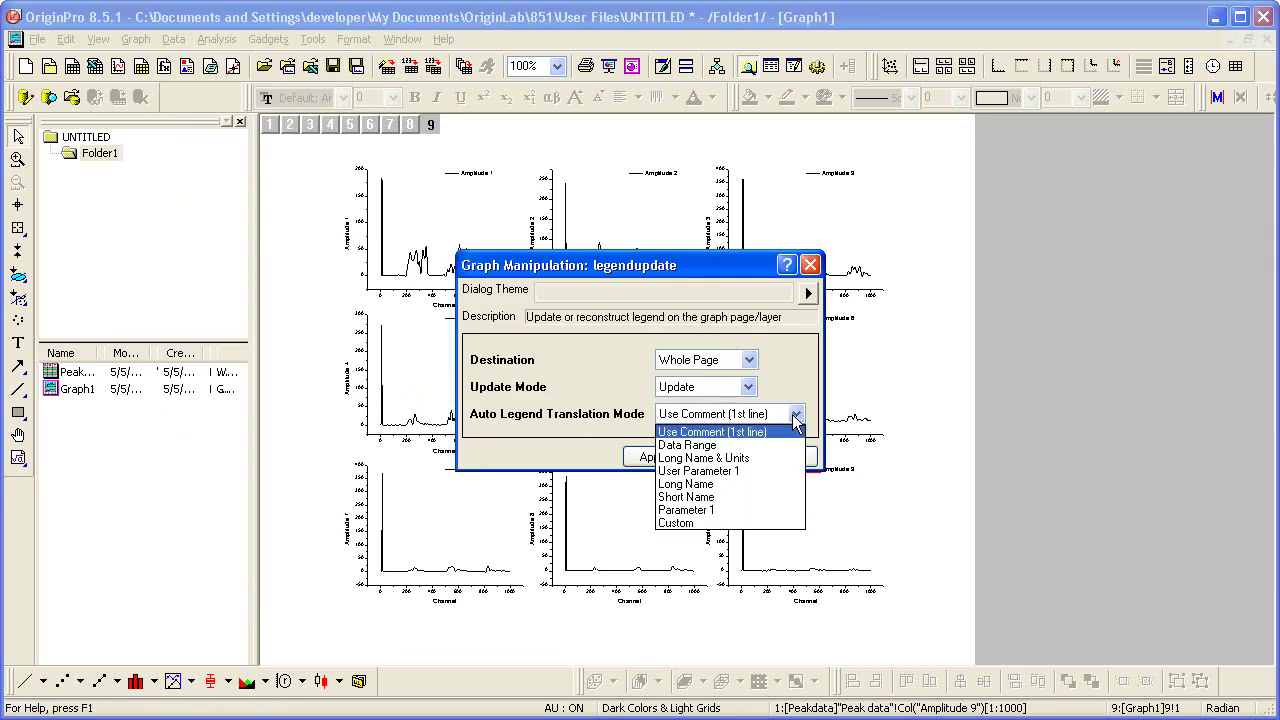
{"action": "left_click", "coordinate": [786, 484]}
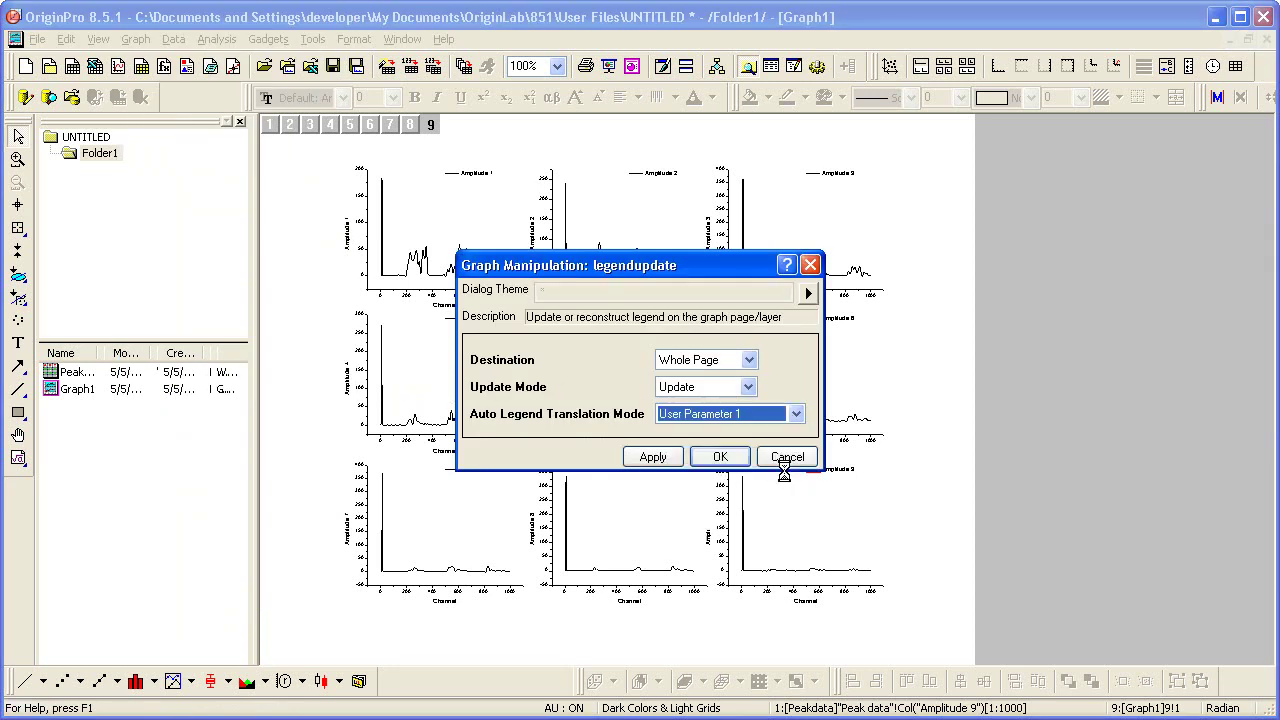
{"action": "left_click", "coordinate": [724, 455]}
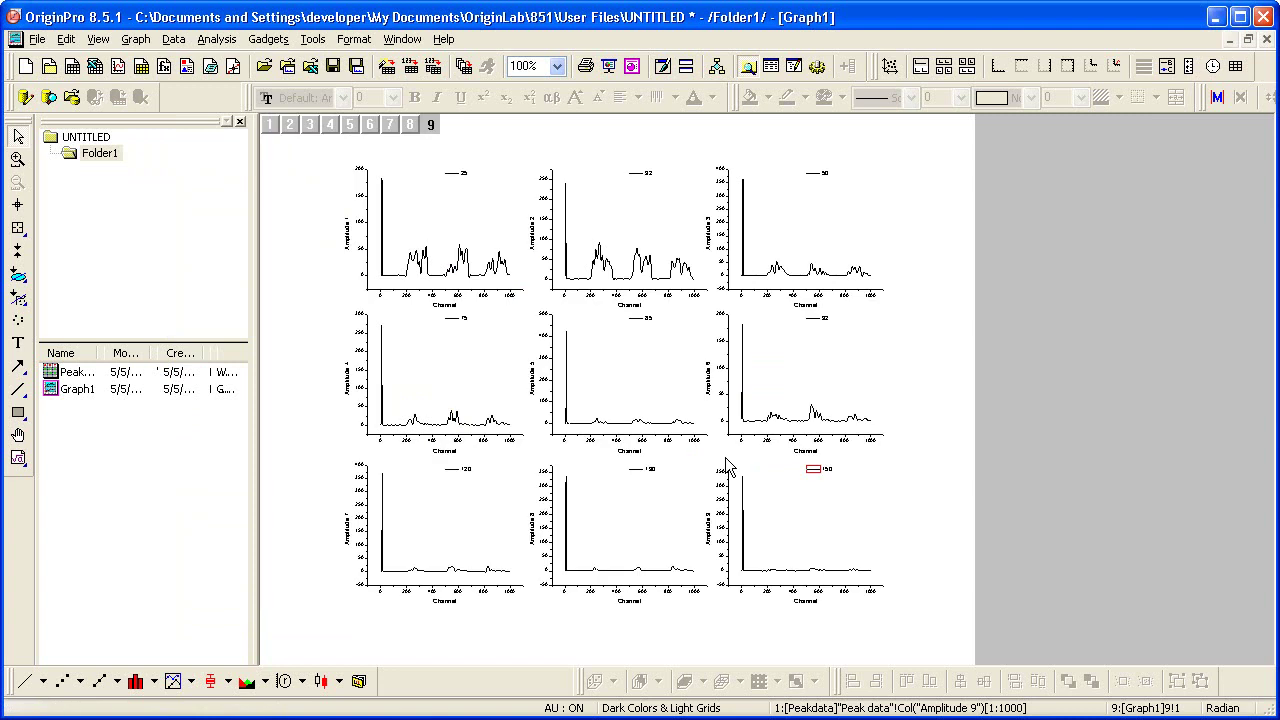
Zoom into the 32 panel and use the Enlarger to rescale it to the peak region, about channels 100–1000.
{"action": "left_click", "coordinate": [641, 234]}
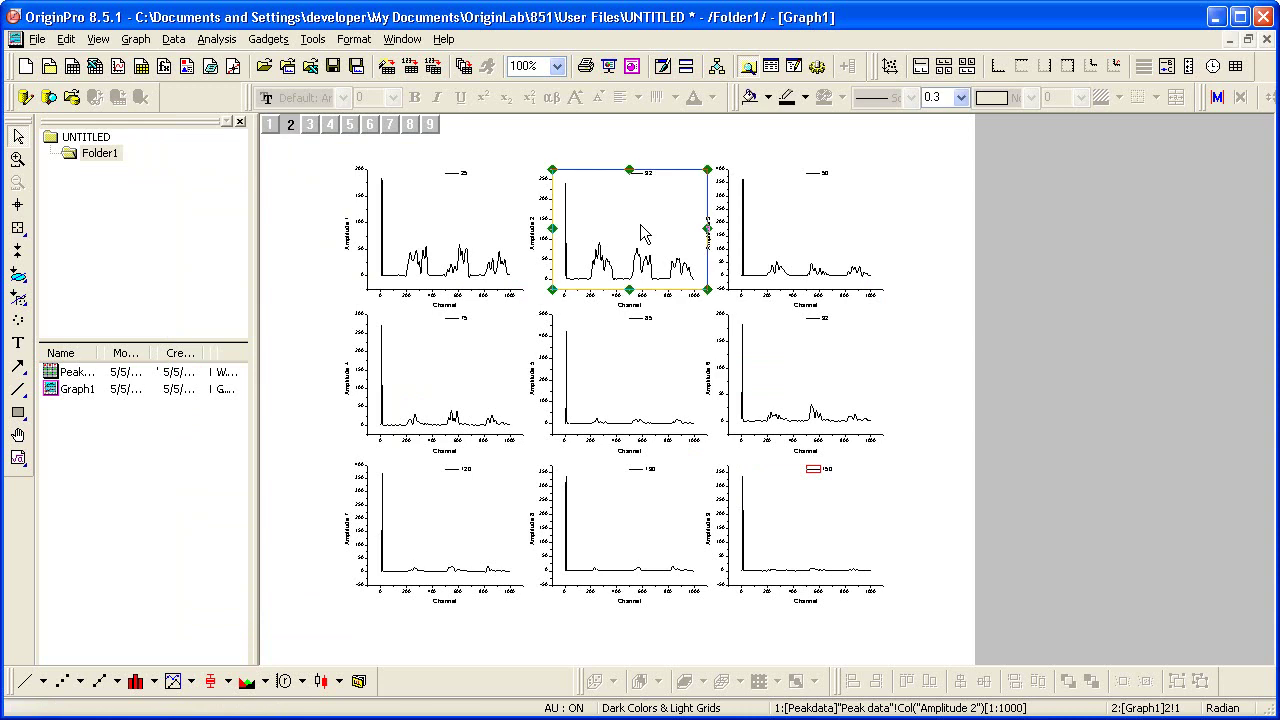
{"action": "left_click", "coordinate": [651, 158]}
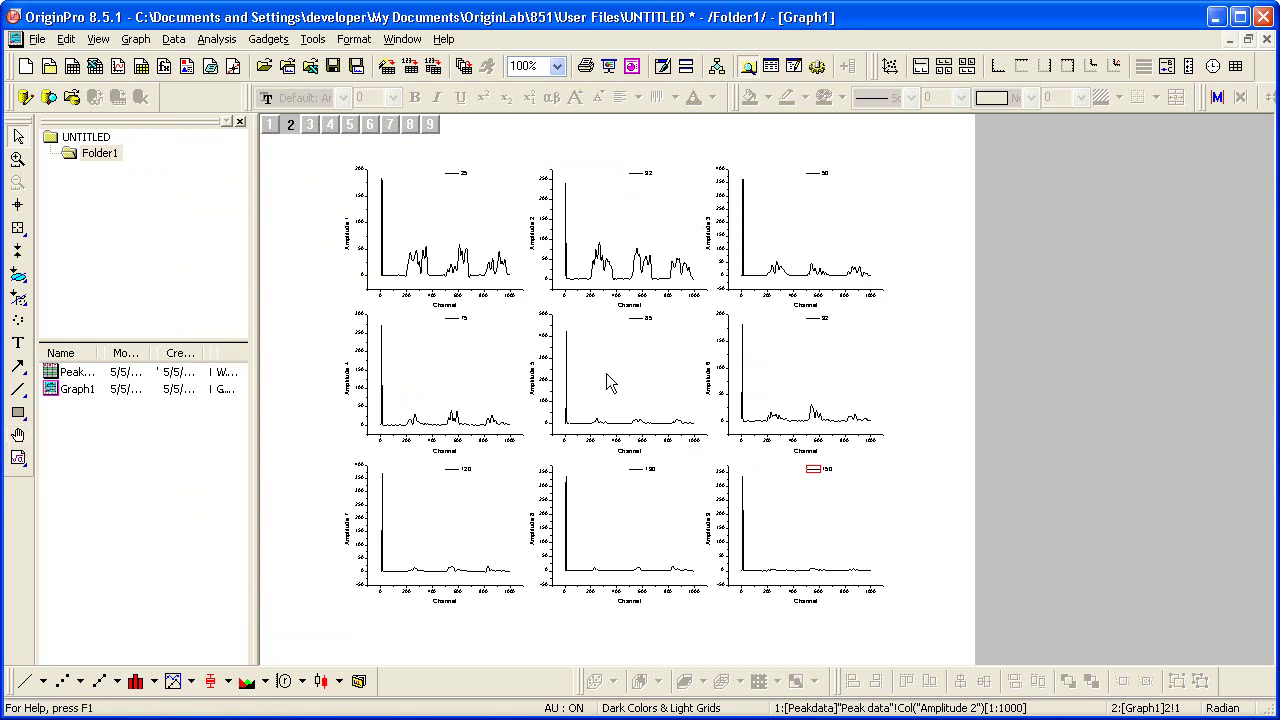
{"action": "scroll", "coordinate": [631, 337], "scroll_direction": "up", "scroll_amount": 4}
{"action": "scroll", "coordinate": [668, 154], "scroll_direction": "up", "scroll_amount": 5}
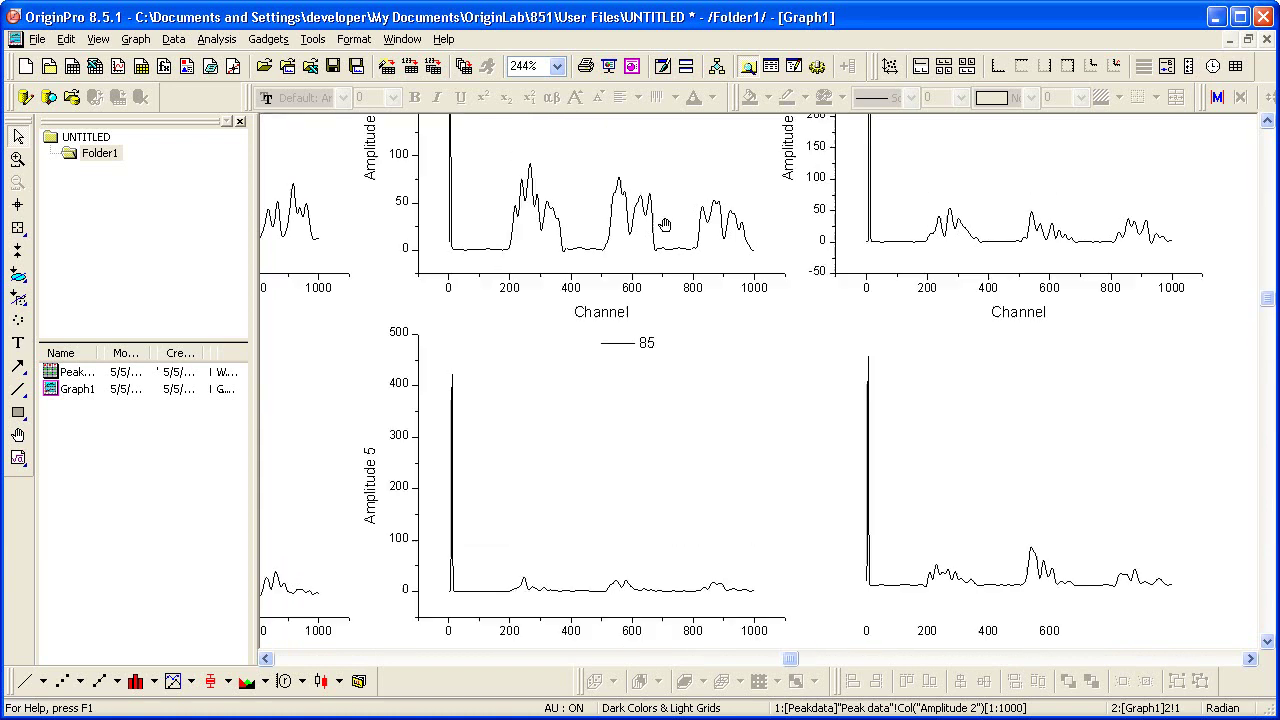
{"action": "scroll", "coordinate": [645, 485], "scroll_direction": "up", "scroll_amount": 2}
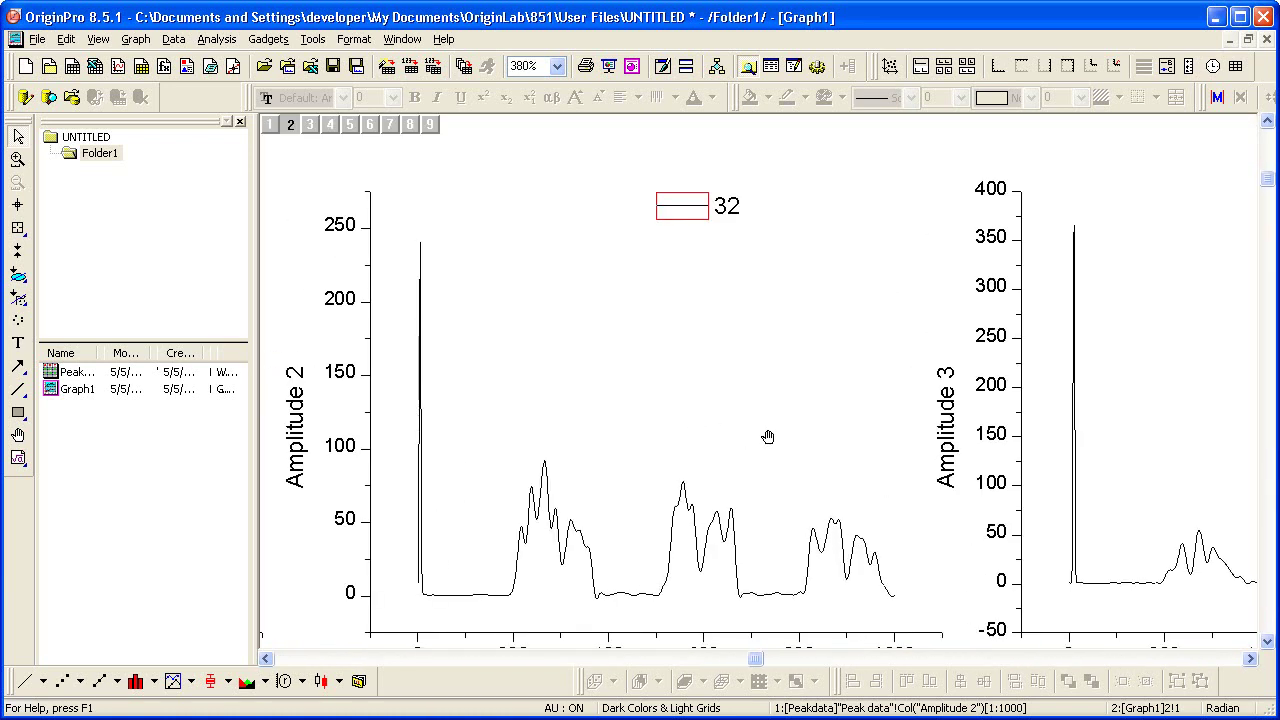
{"action": "left_click_drag", "start_coordinate": [768, 437], "coordinate": [780, 425]}
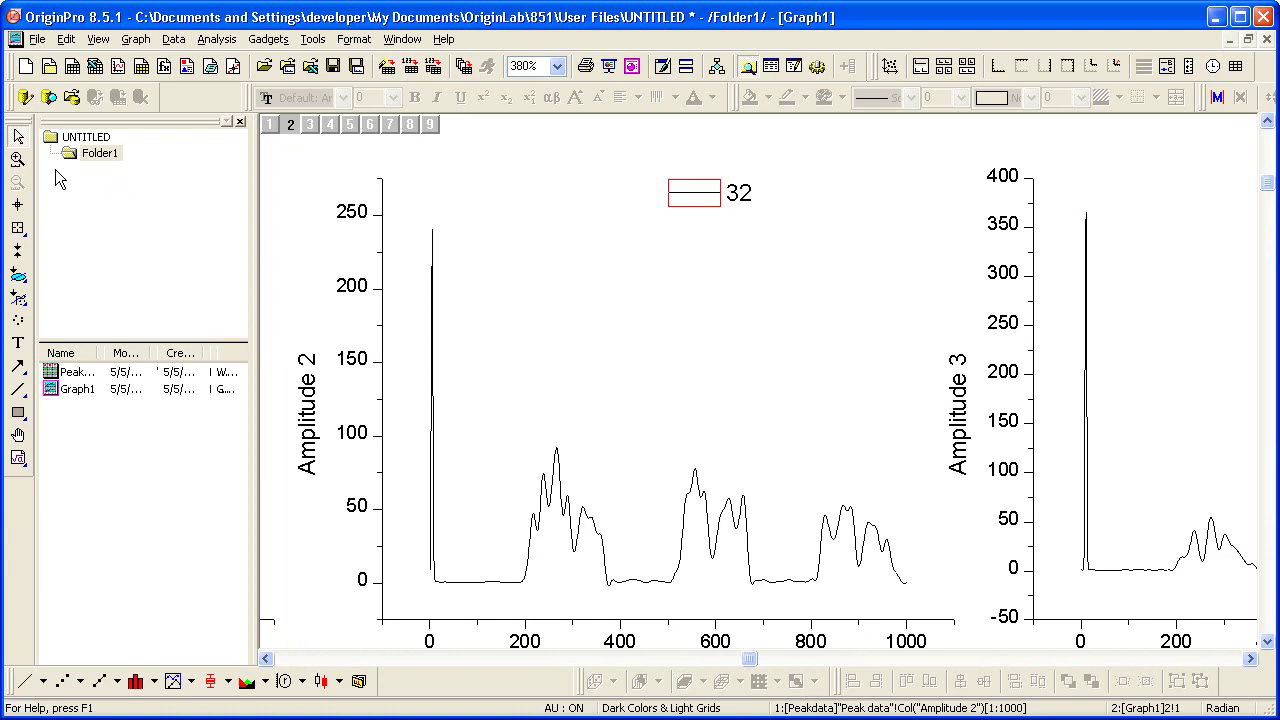
{"action": "left_click", "coordinate": [19, 160]}
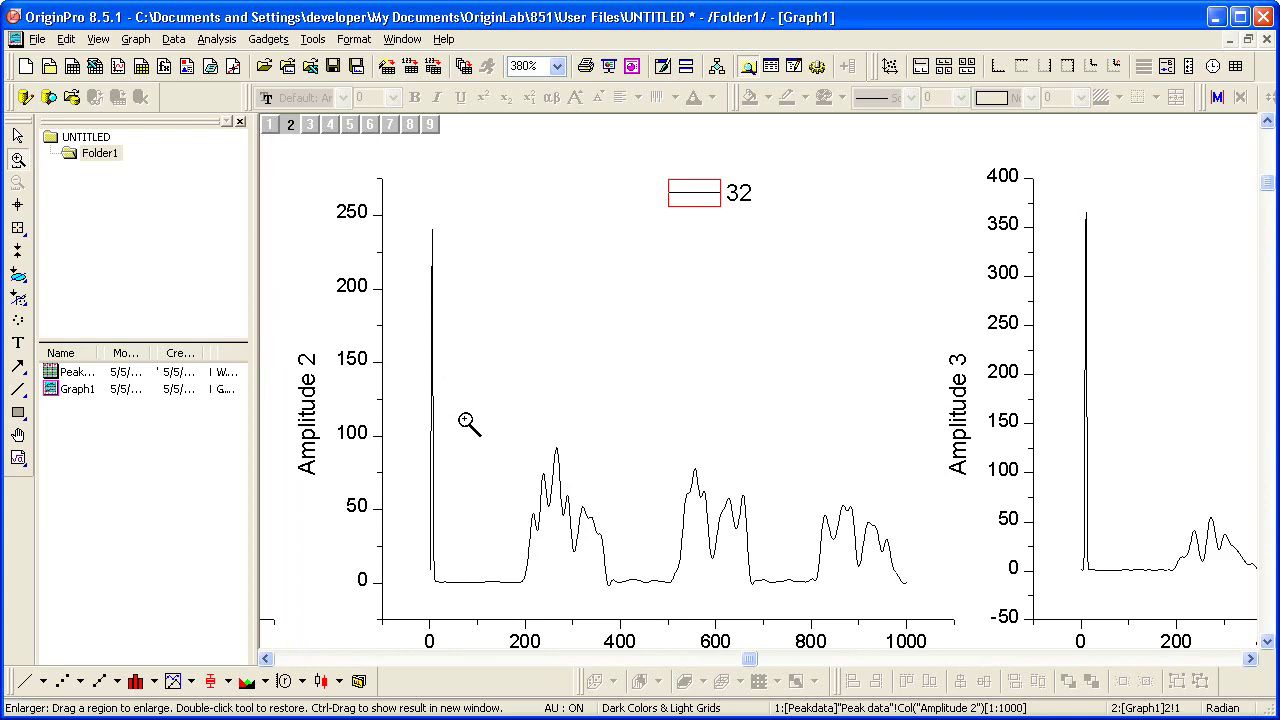
{"action": "left_click_drag", "start_coordinate": [464, 412], "coordinate": [930, 649]}
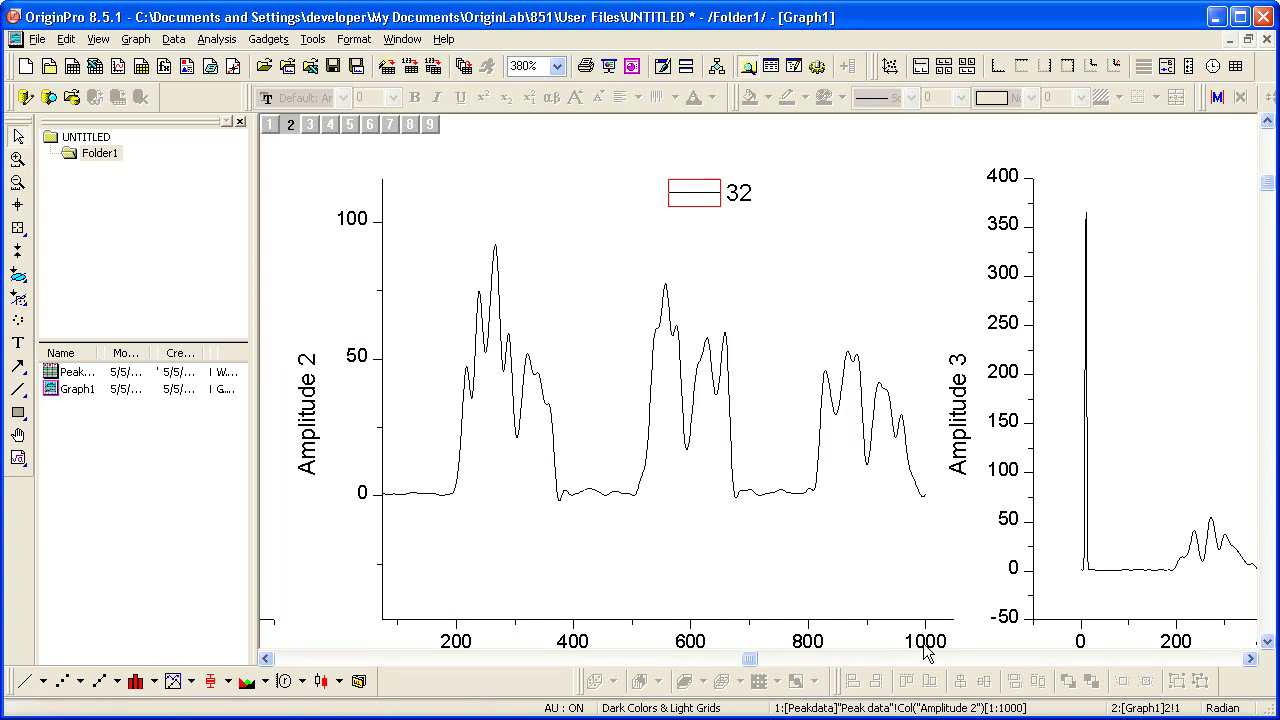
Copy the 32 panel's axis scales and paste them to all other panels on the whole page.
{"action": "left_click", "coordinate": [826, 556]}
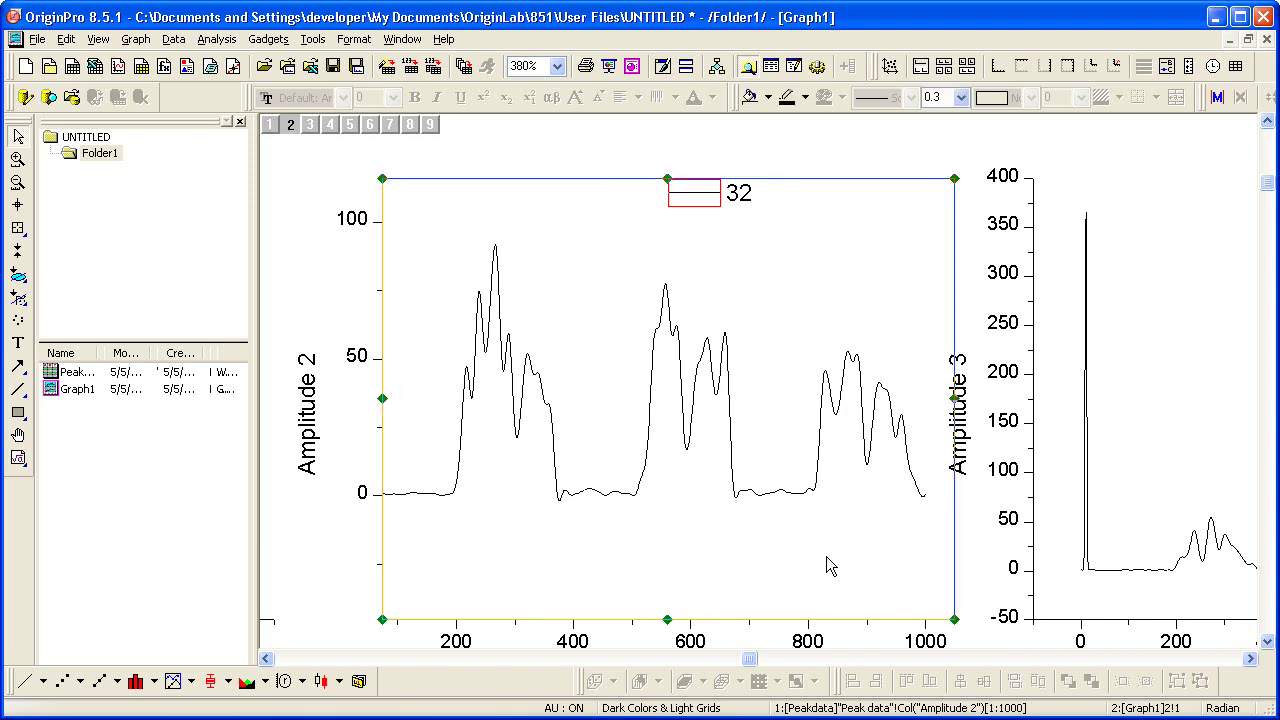
{"action": "right_click", "coordinate": [722, 243]}
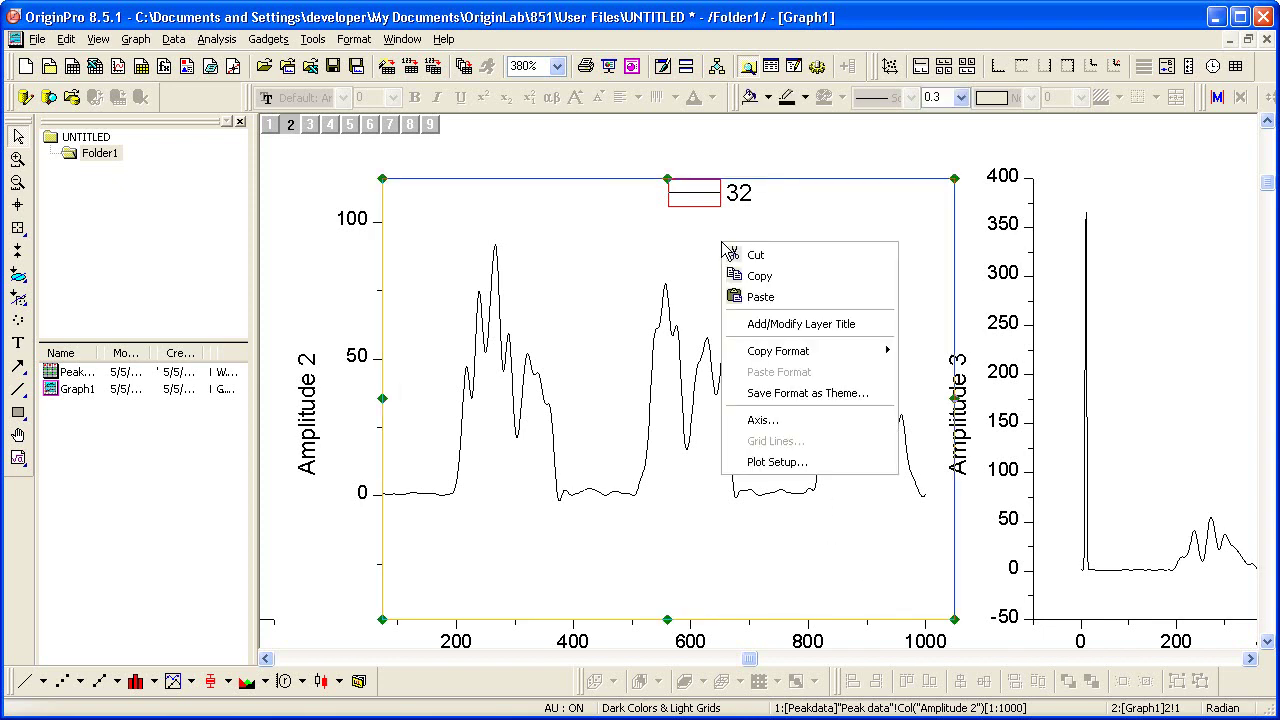
{"action": "mouse_move", "coordinate": [777, 356]}
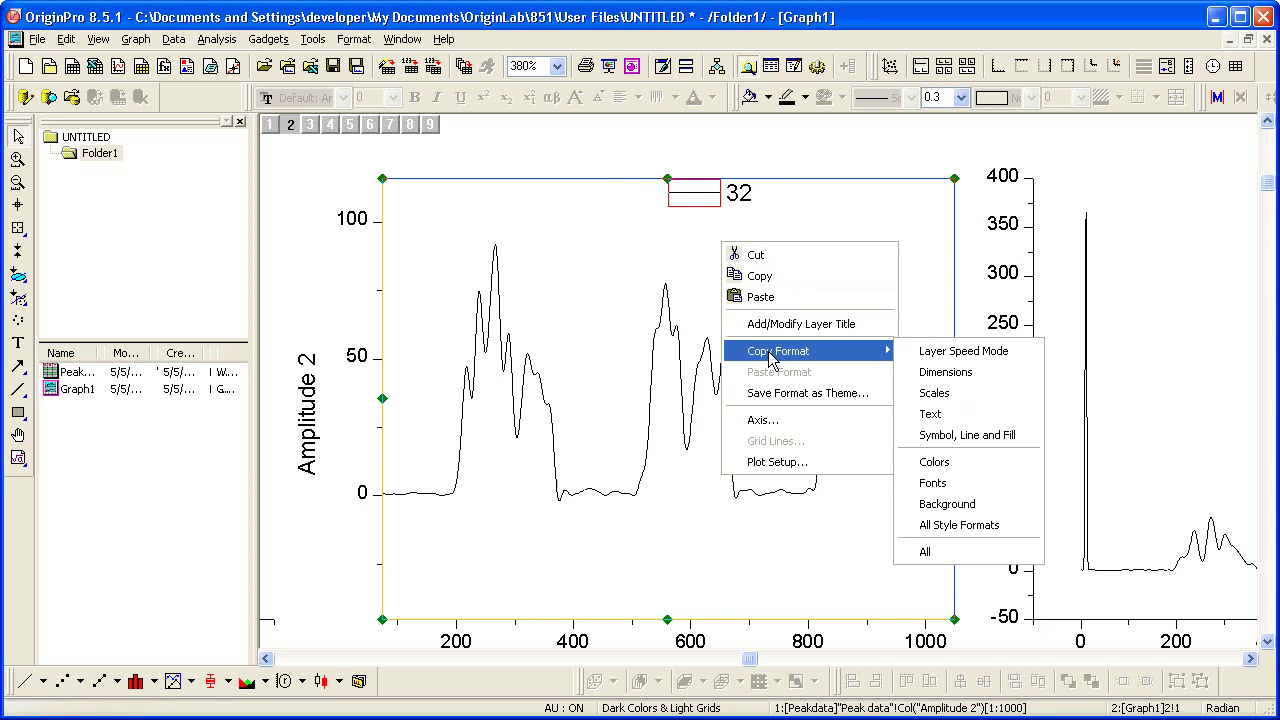
{"action": "left_click", "coordinate": [932, 395]}
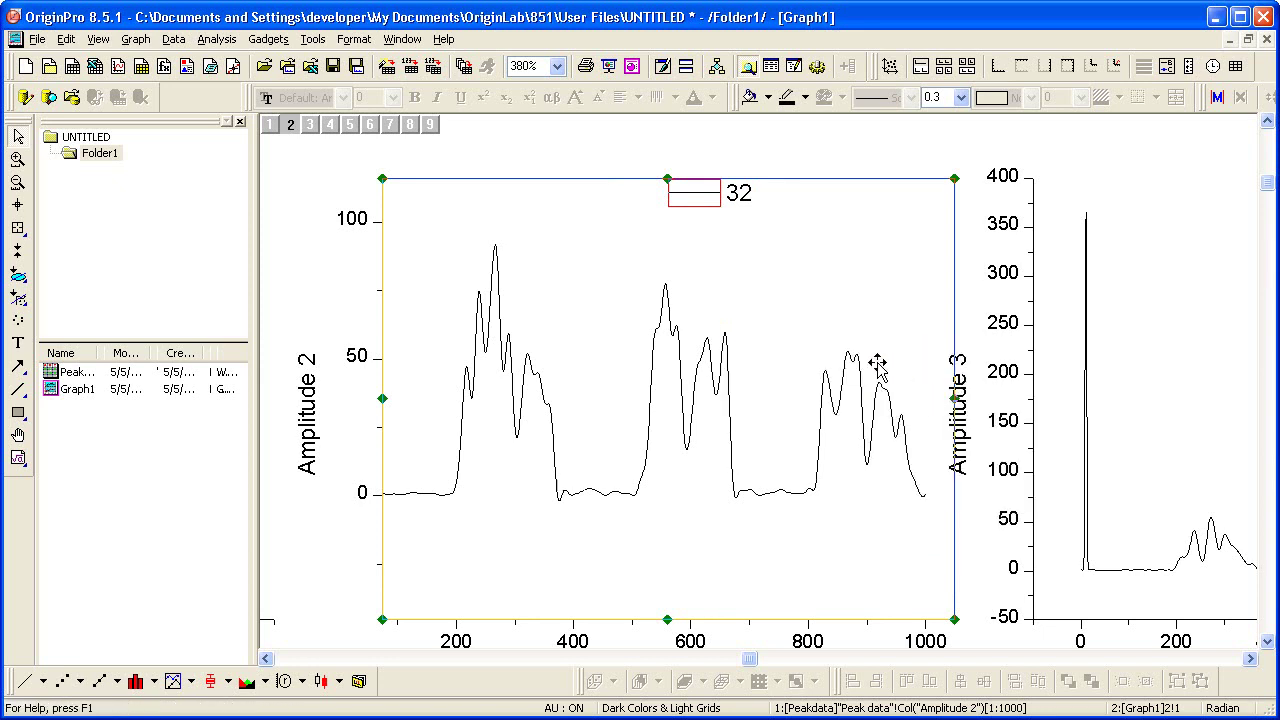
{"action": "left_click", "coordinate": [557, 66]}
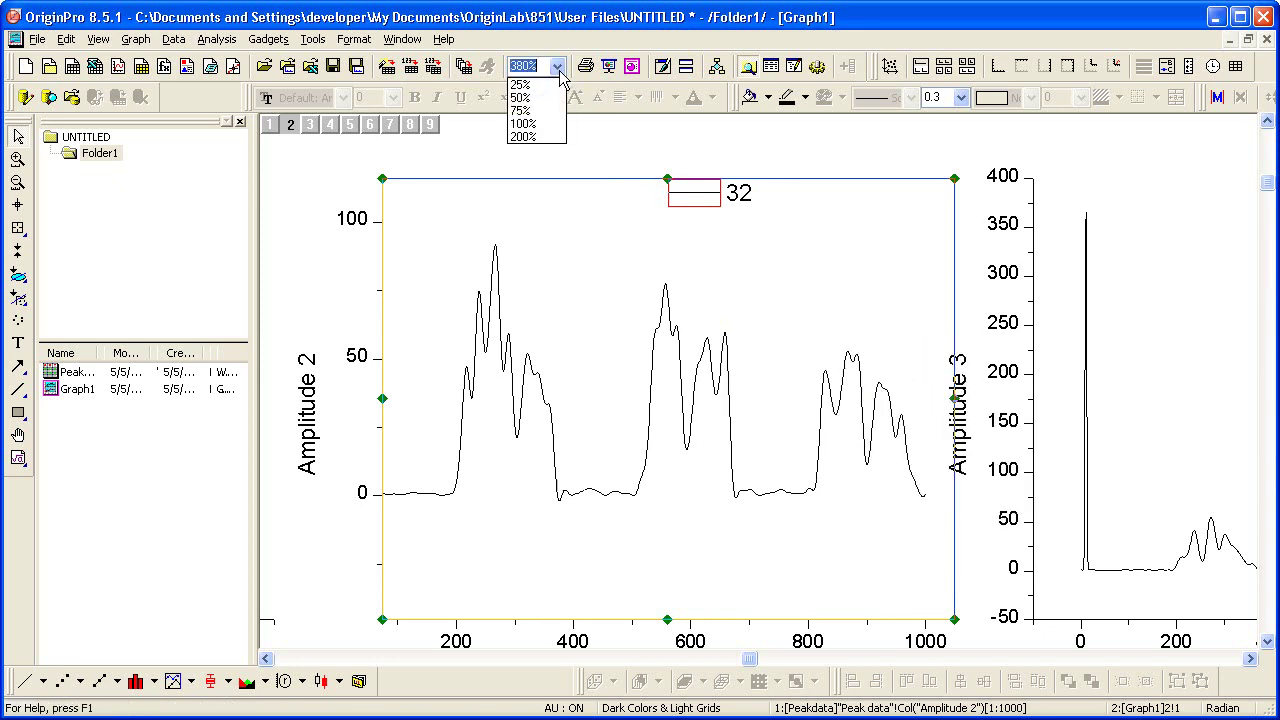
{"action": "left_click", "coordinate": [544, 123]}
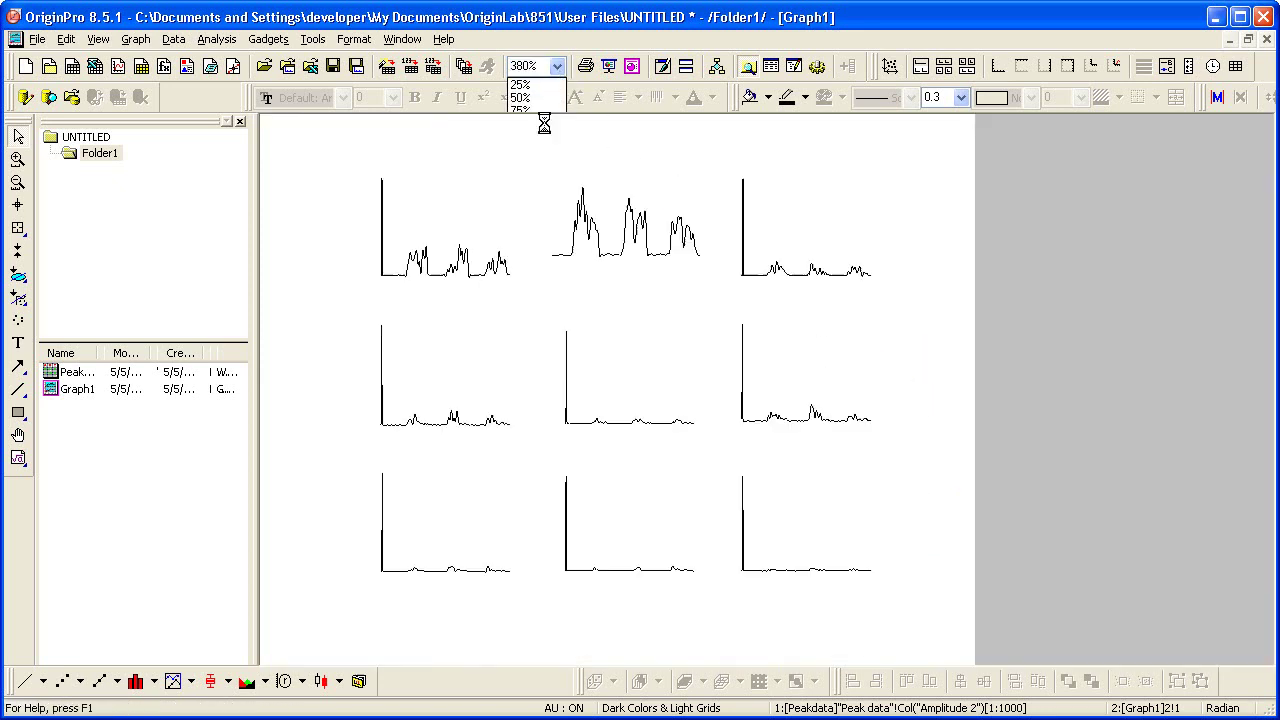
{"action": "left_click", "coordinate": [913, 176]}
{"action": "right_click", "coordinate": [872, 162]}
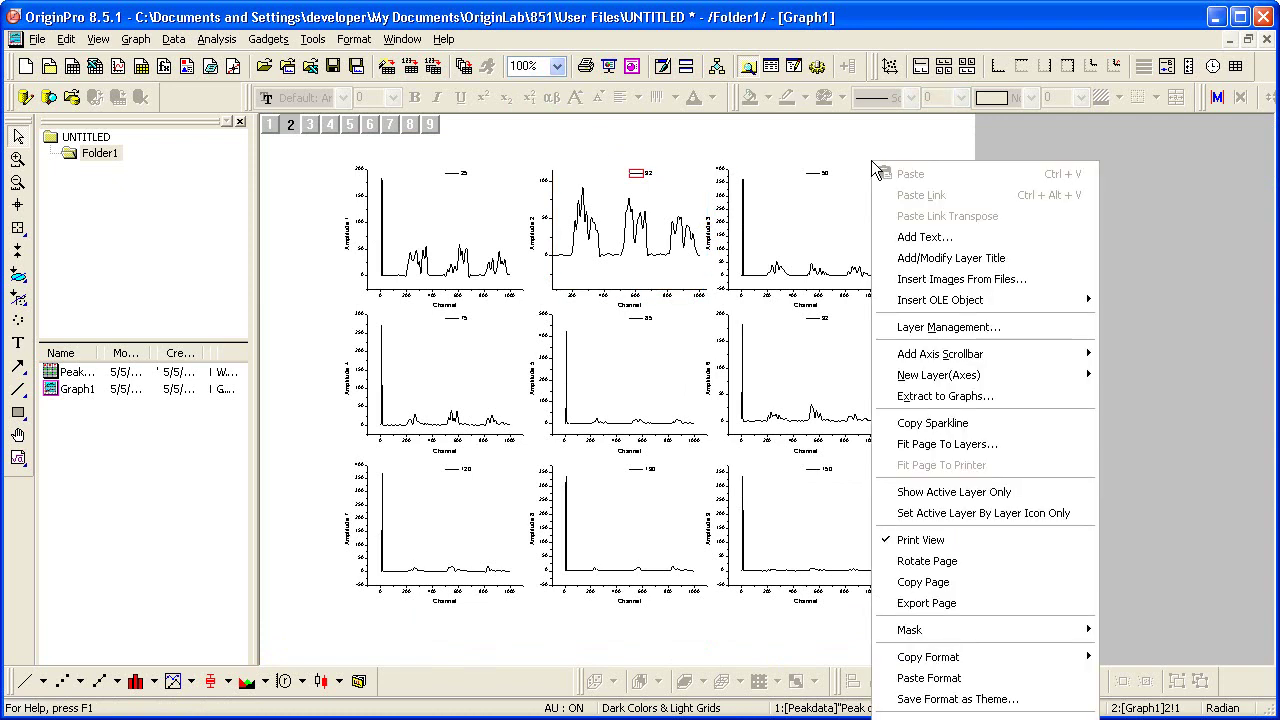
{"action": "left_click", "coordinate": [930, 679]}
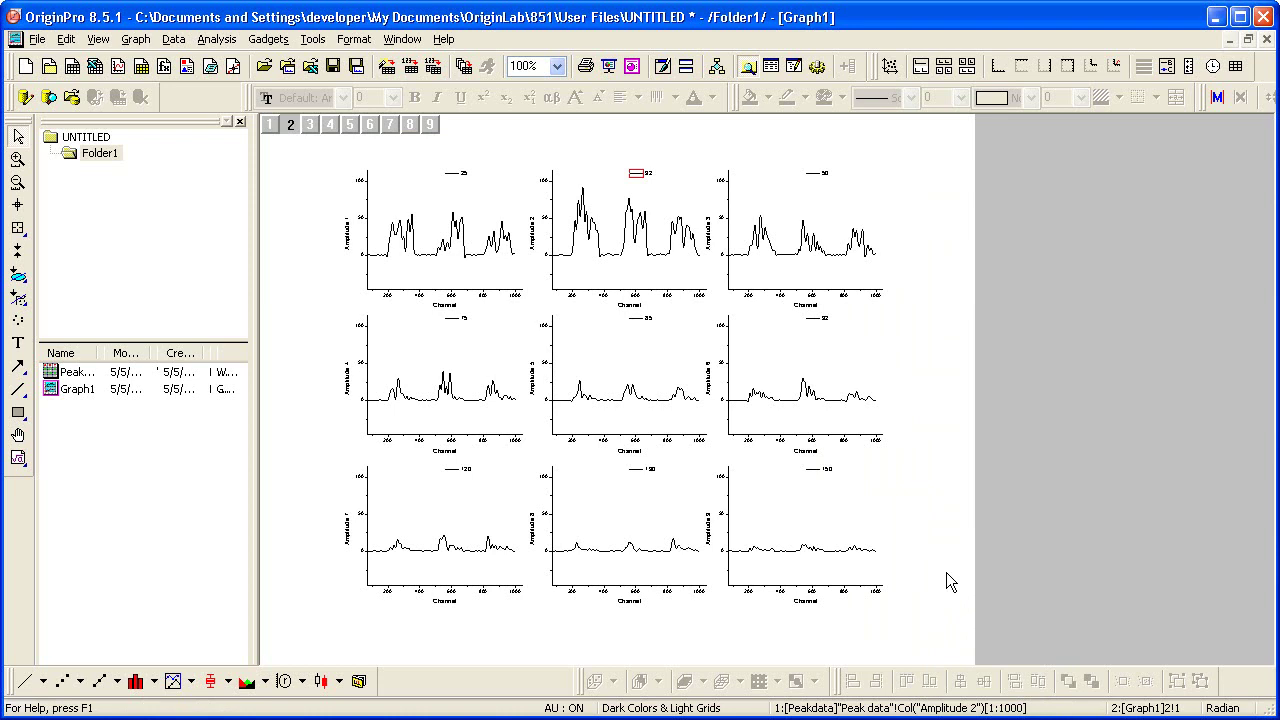
Extract layer 2 of Graph1 into a new full-page Graph2 window and move it aside.
{"action": "left_click", "coordinate": [638, 276]}
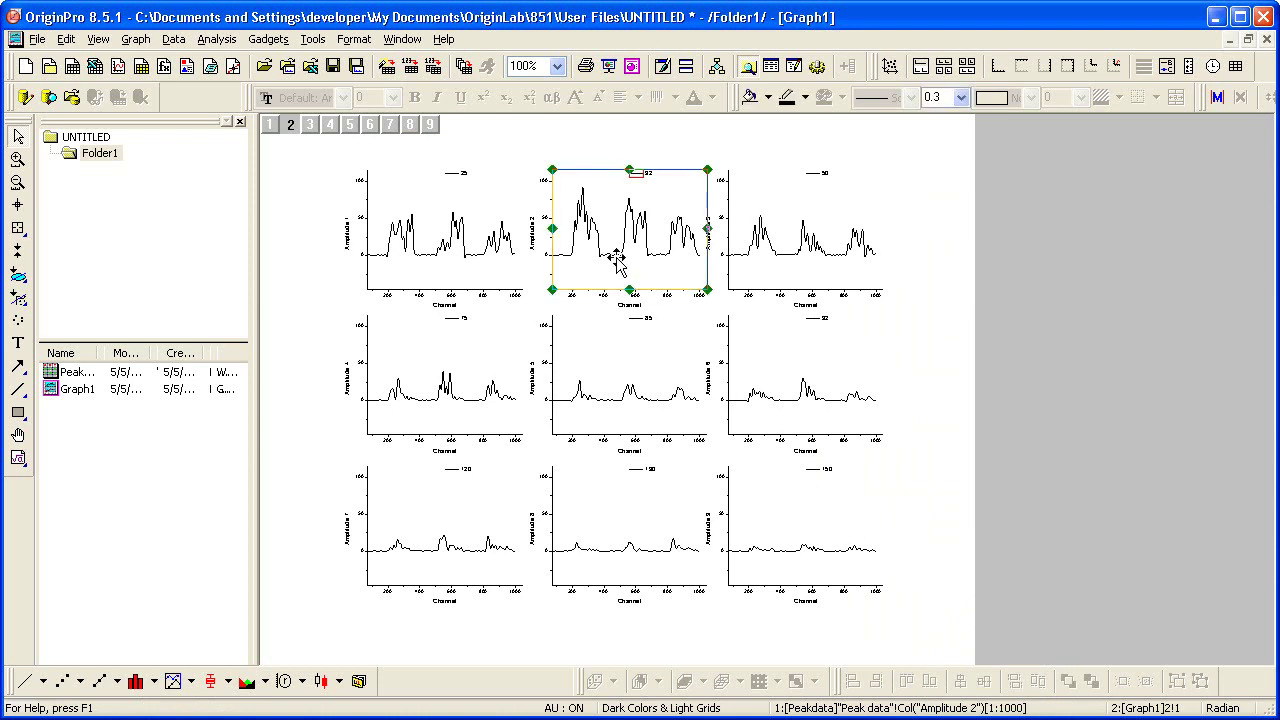
{"action": "left_click", "coordinate": [145, 44]}
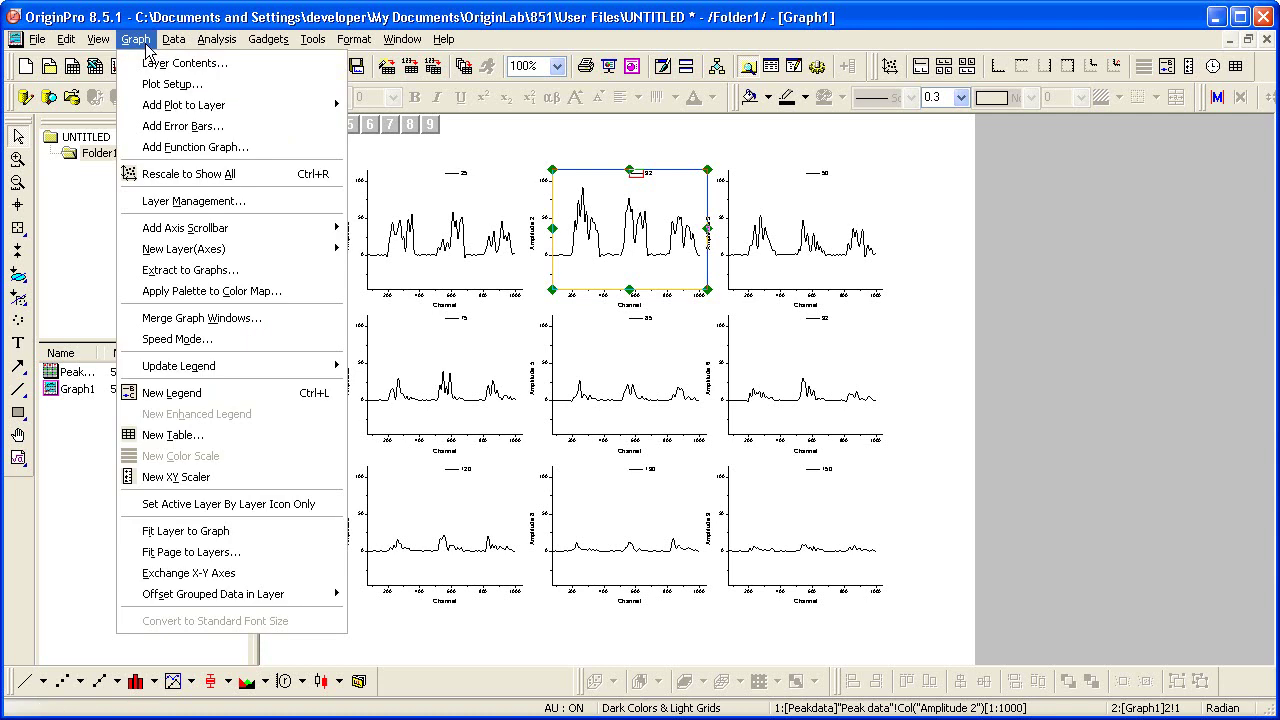
{"action": "left_click", "coordinate": [272, 266]}
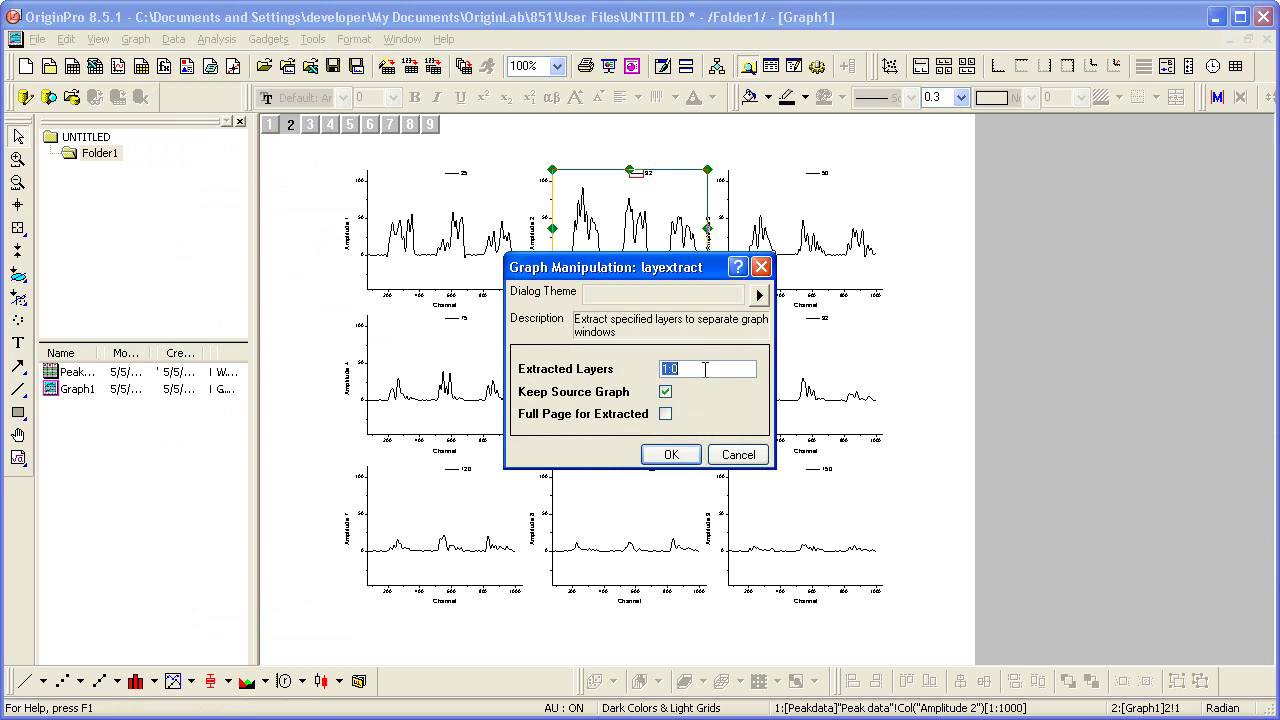
{"action": "left_click", "coordinate": [705, 369]}
{"action": "left_click_drag", "start_coordinate": [700, 369], "coordinate": [636, 370]}
{"action": "type", "text": "2"}
{"action": "left_click", "coordinate": [665, 414]}
{"action": "left_click", "coordinate": [656, 458]}
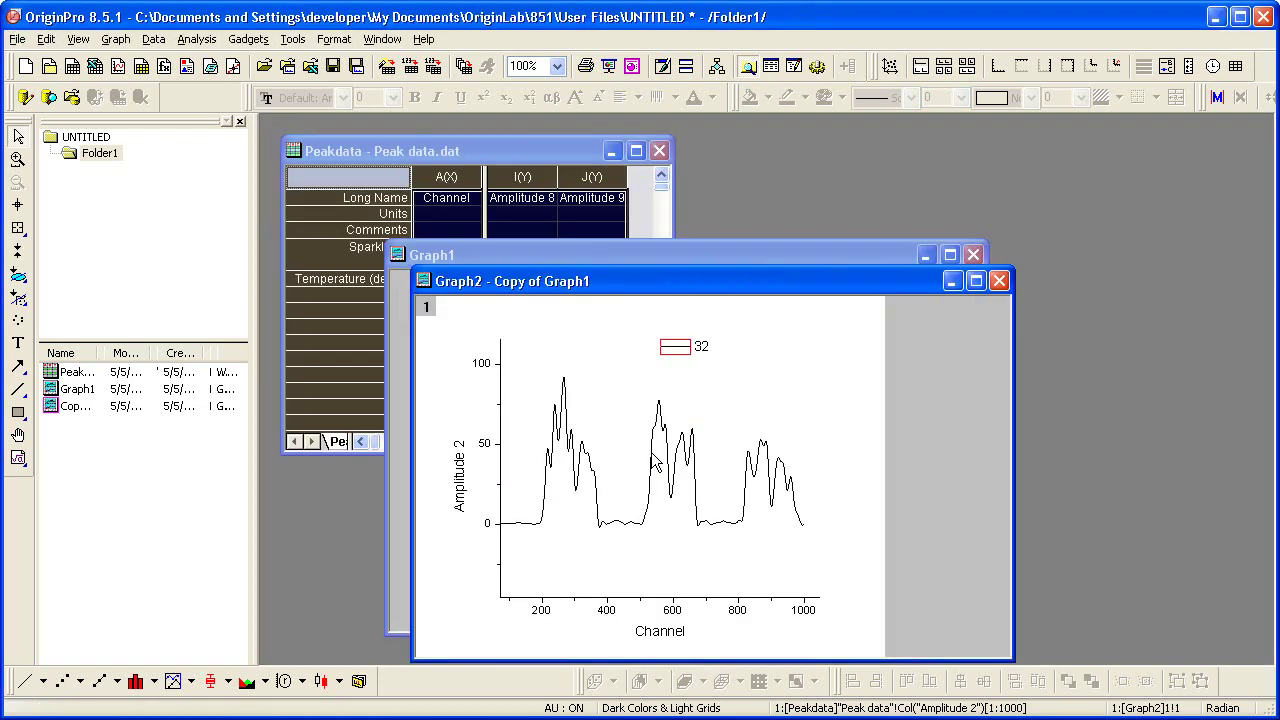
{"action": "left_click_drag", "start_coordinate": [692, 286], "coordinate": [761, 182]}
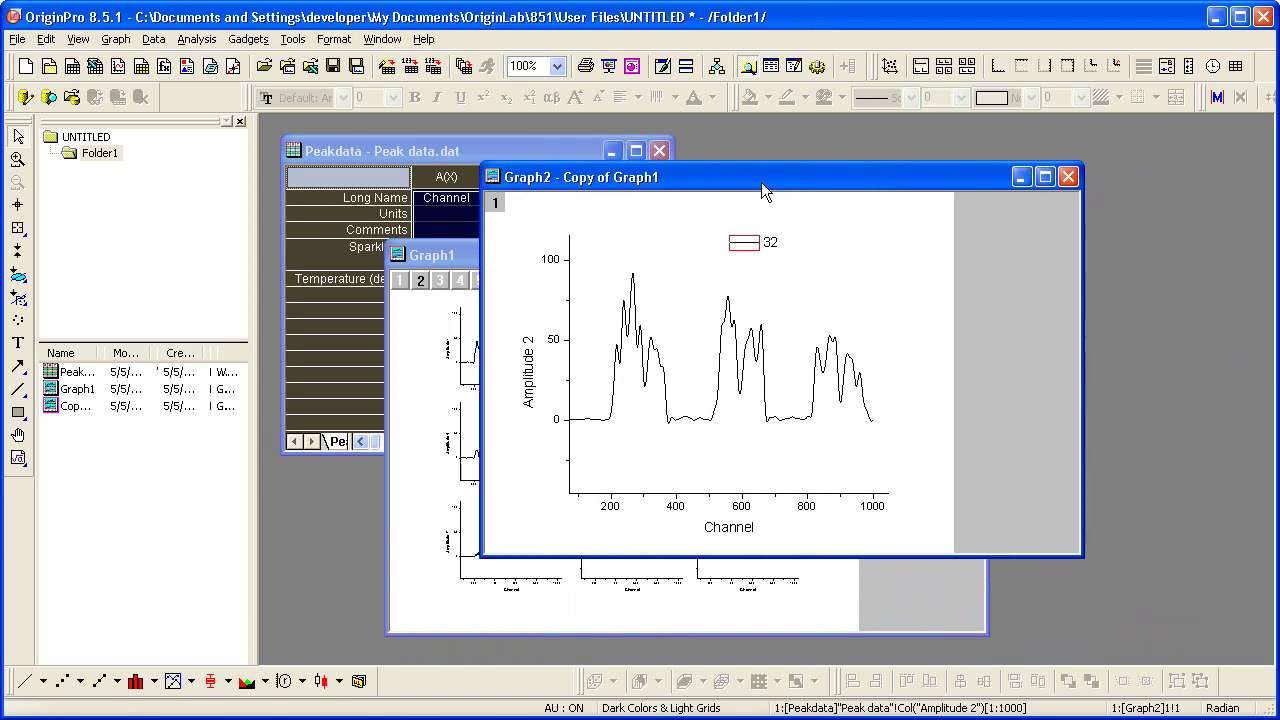
Maximize Graph2 and mark a data range around the first peak cluster.
{"action": "double_click", "coordinate": [761, 182]}
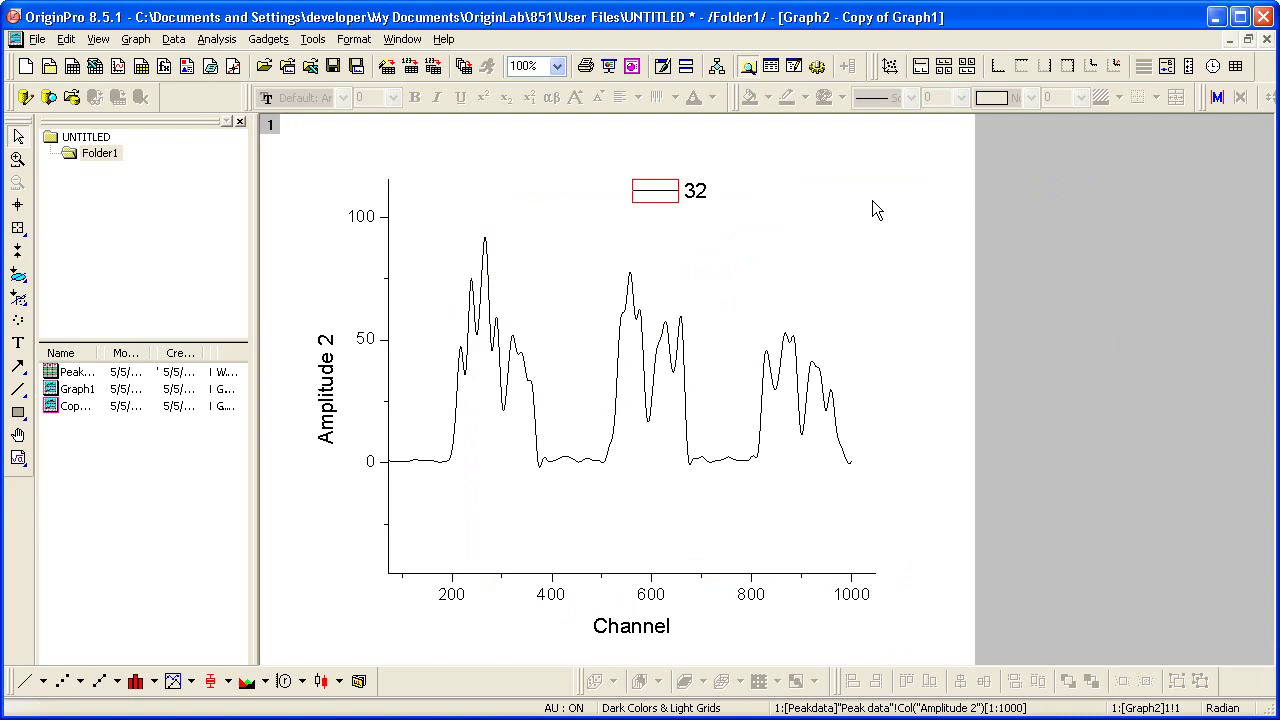
{"action": "left_click", "coordinate": [16, 282]}
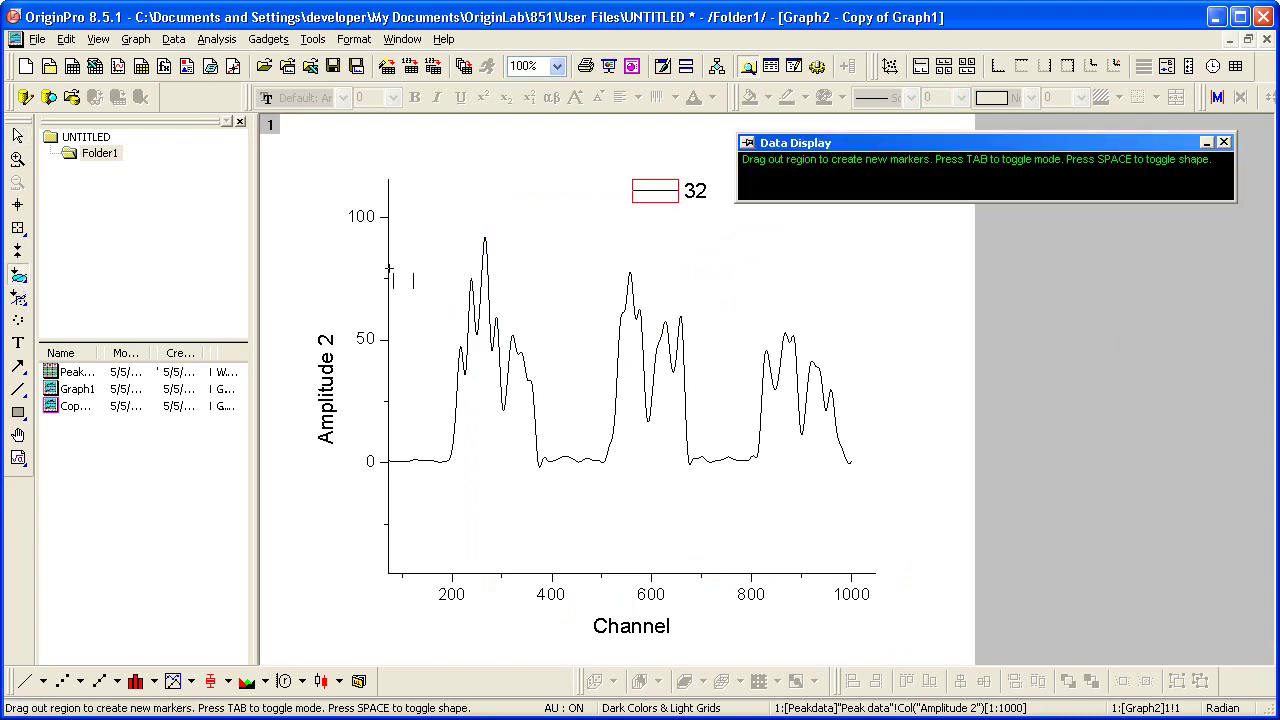
{"action": "mouse_move", "coordinate": [411, 227]}
{"action": "left_mouse_down"}
{"action": "mouse_move", "coordinate": [450, 450]}
{"action": "mouse_move", "coordinate": [486, 482]}
{"action": "mouse_move", "coordinate": [561, 487]}
{"action": "left_mouse_up"}
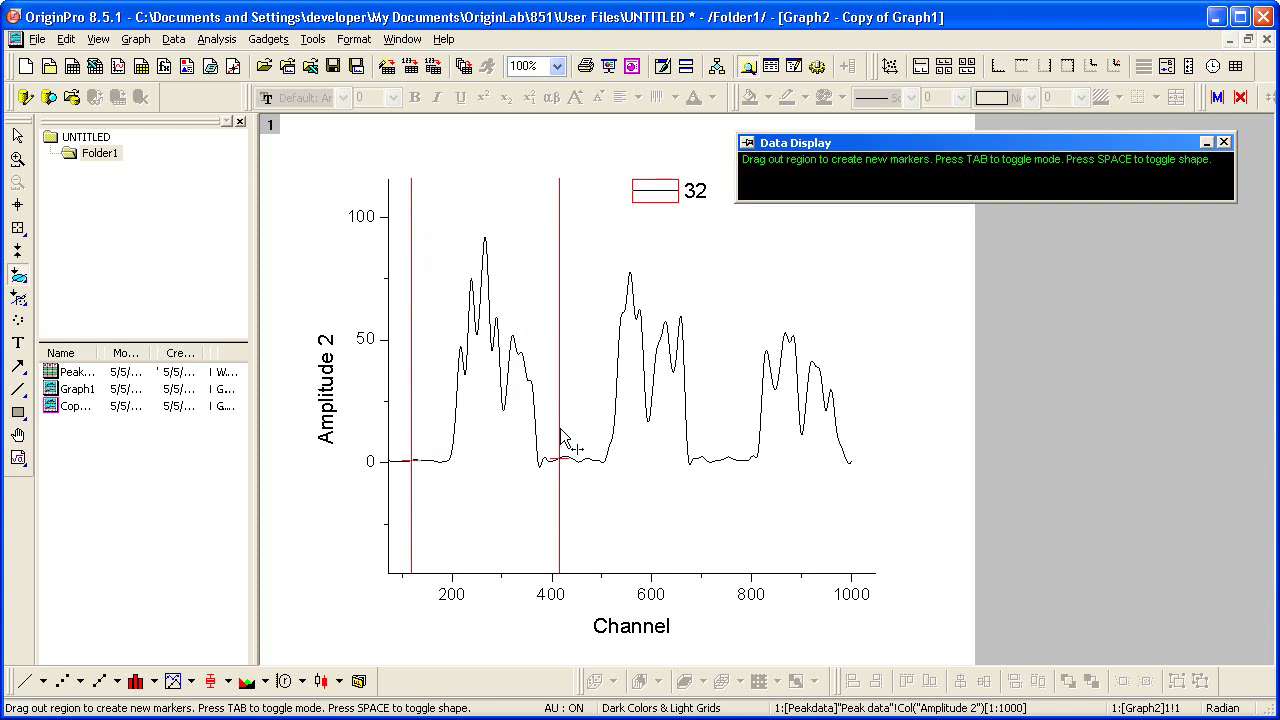
Use the Data Reader to fix the range end at the valley minimum, X = 376.
{"action": "key", "text": "Tab"}
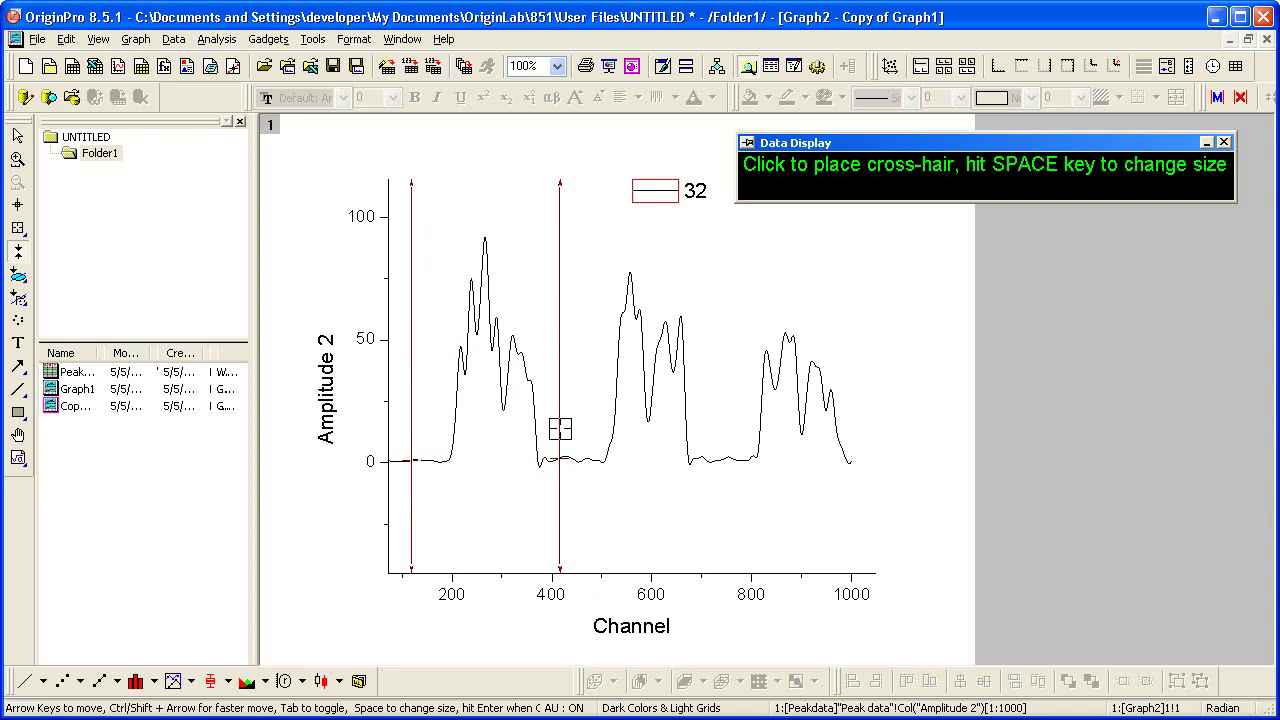
{"action": "left_click_drag", "start_coordinate": [560, 428], "coordinate": [551, 429]}
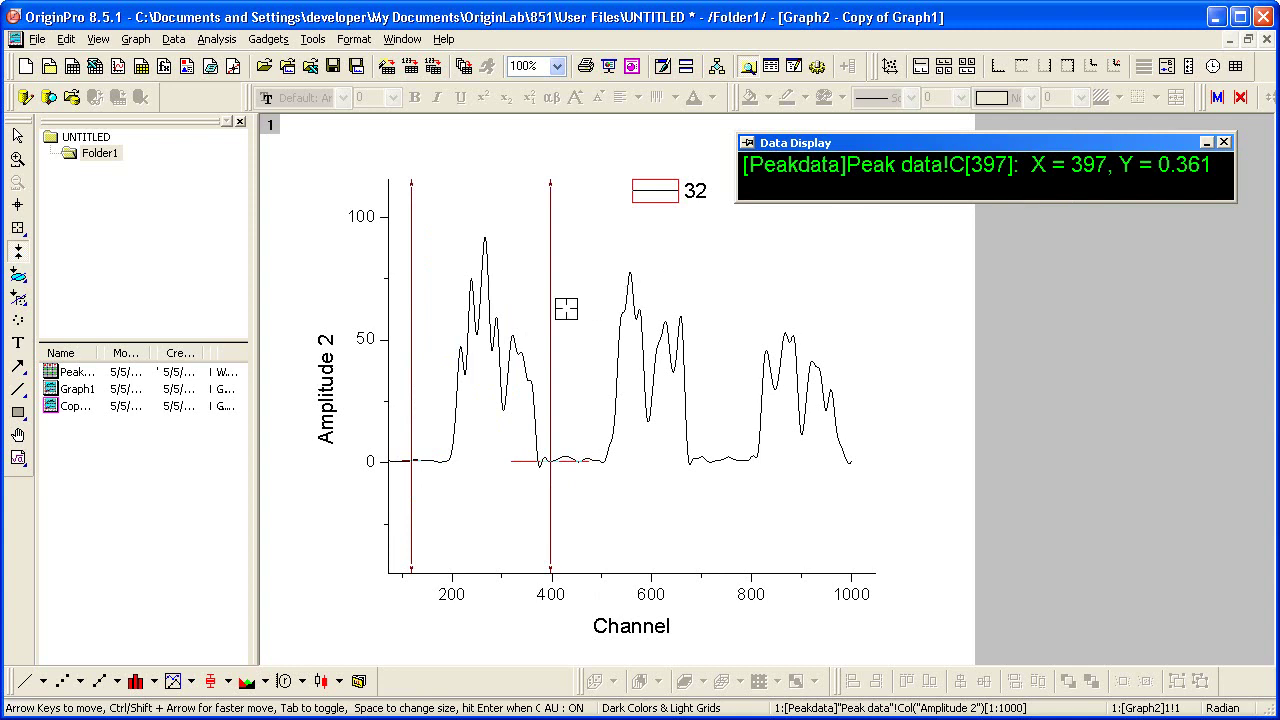
{"action": "scroll", "coordinate": [566, 312], "scroll_direction": "up", "scroll_amount": 2}
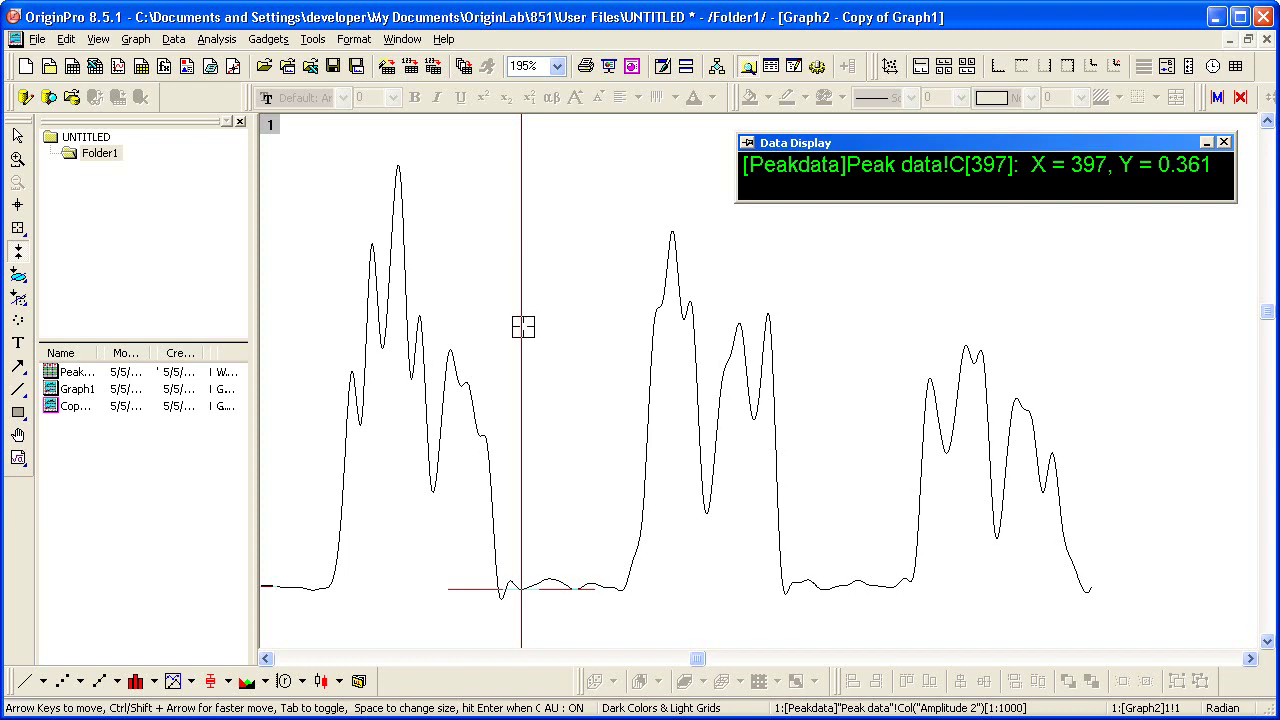
{"action": "left_click_drag", "start_coordinate": [521, 326], "coordinate": [502, 336]}
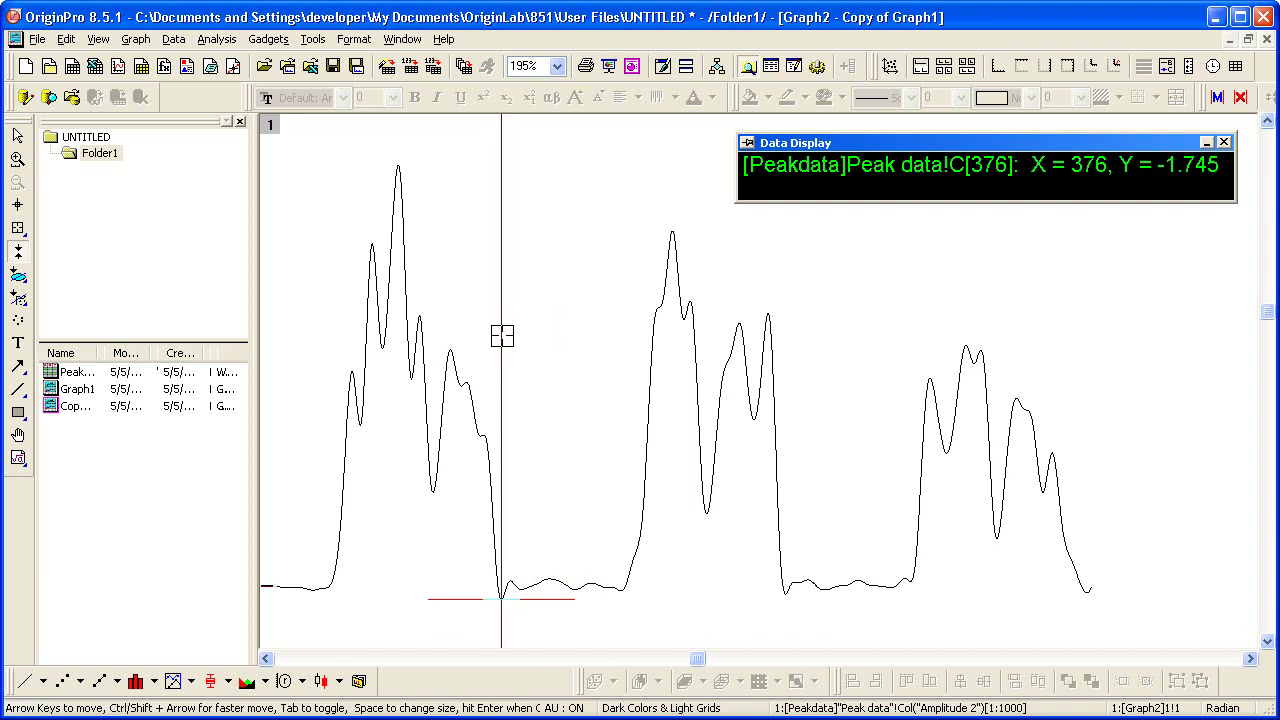
{"action": "key", "text": "Escape"}
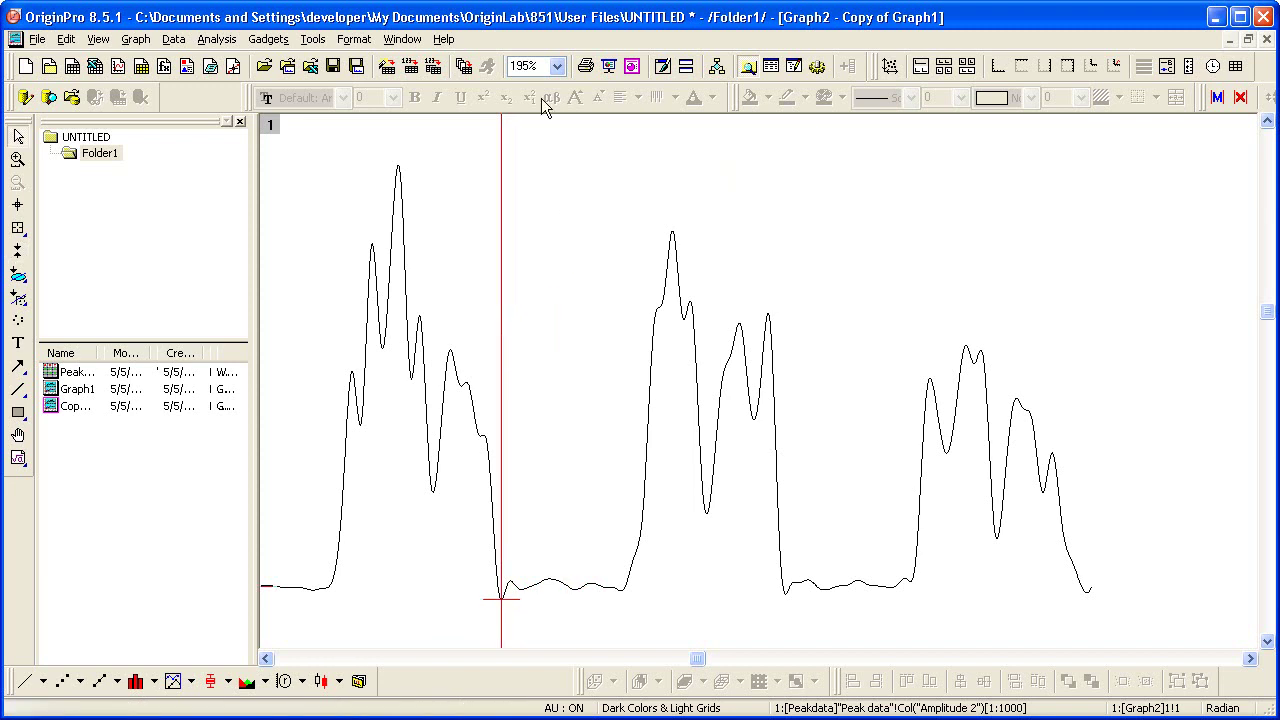
{"action": "left_click", "coordinate": [557, 66]}
Return the page to 100% zoom and open the Integrate dialog.
{"action": "left_click", "coordinate": [553, 124]}
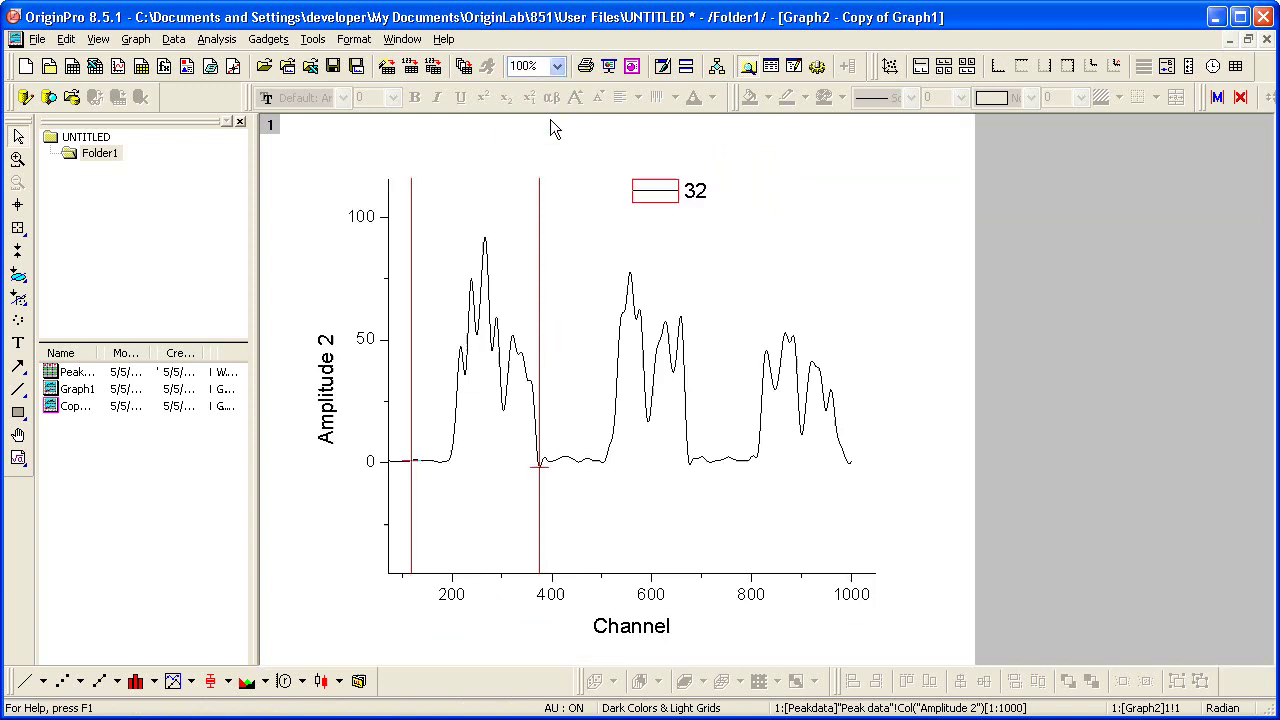
{"action": "left_click", "coordinate": [220, 42]}
{"action": "mouse_move", "coordinate": [283, 86]}
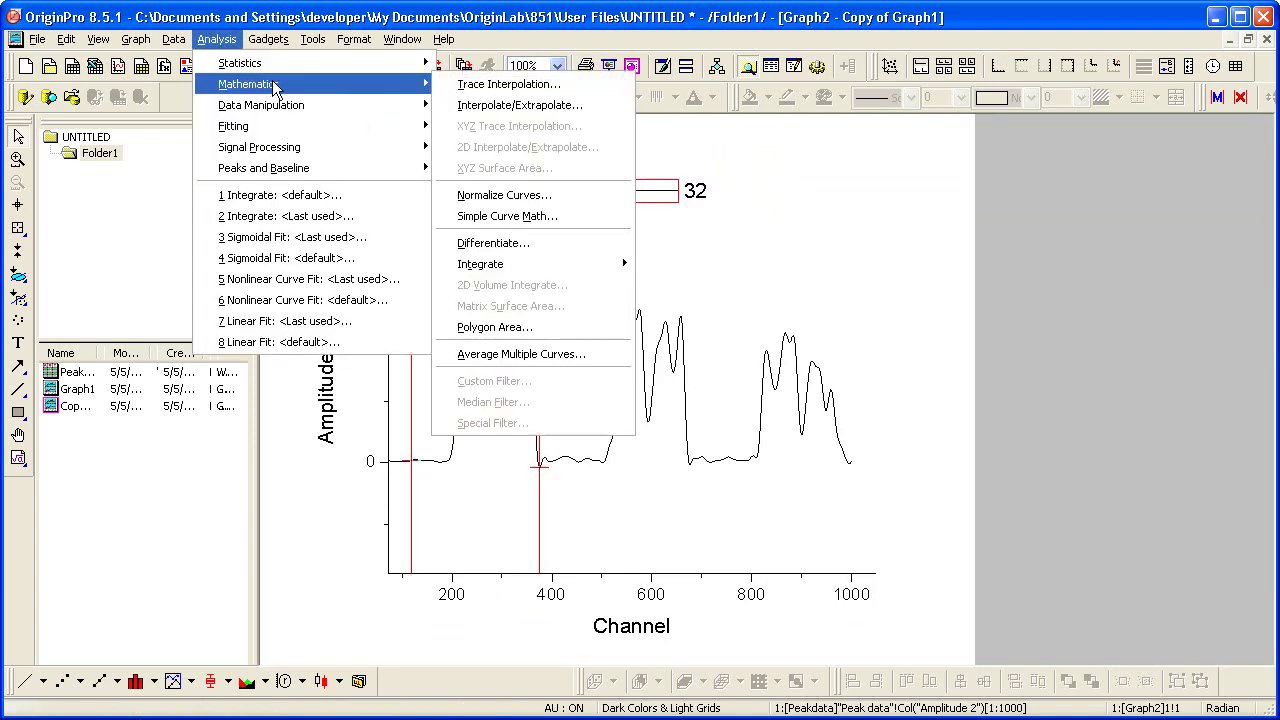
{"action": "mouse_move", "coordinate": [551, 264]}
{"action": "left_click", "coordinate": [681, 292]}
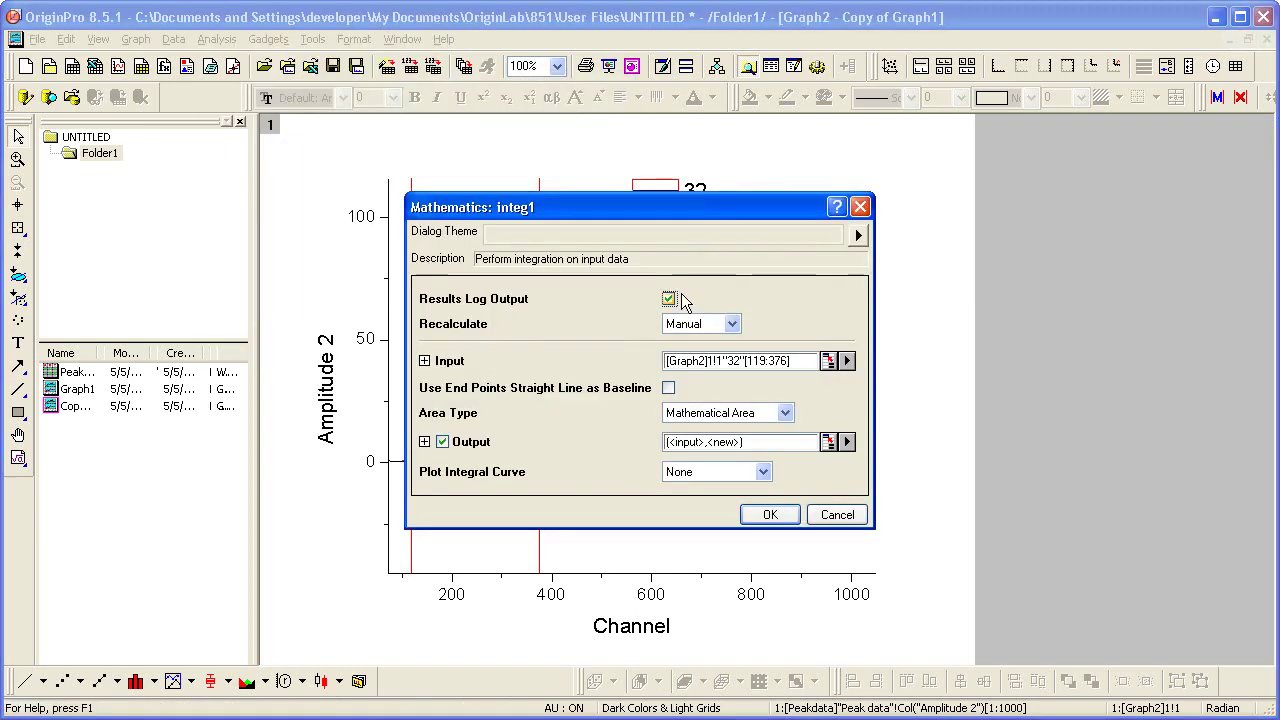
Integrate the curve over rows 119–376, with results sent to the Results Log.
{"action": "left_click", "coordinate": [424, 361]}
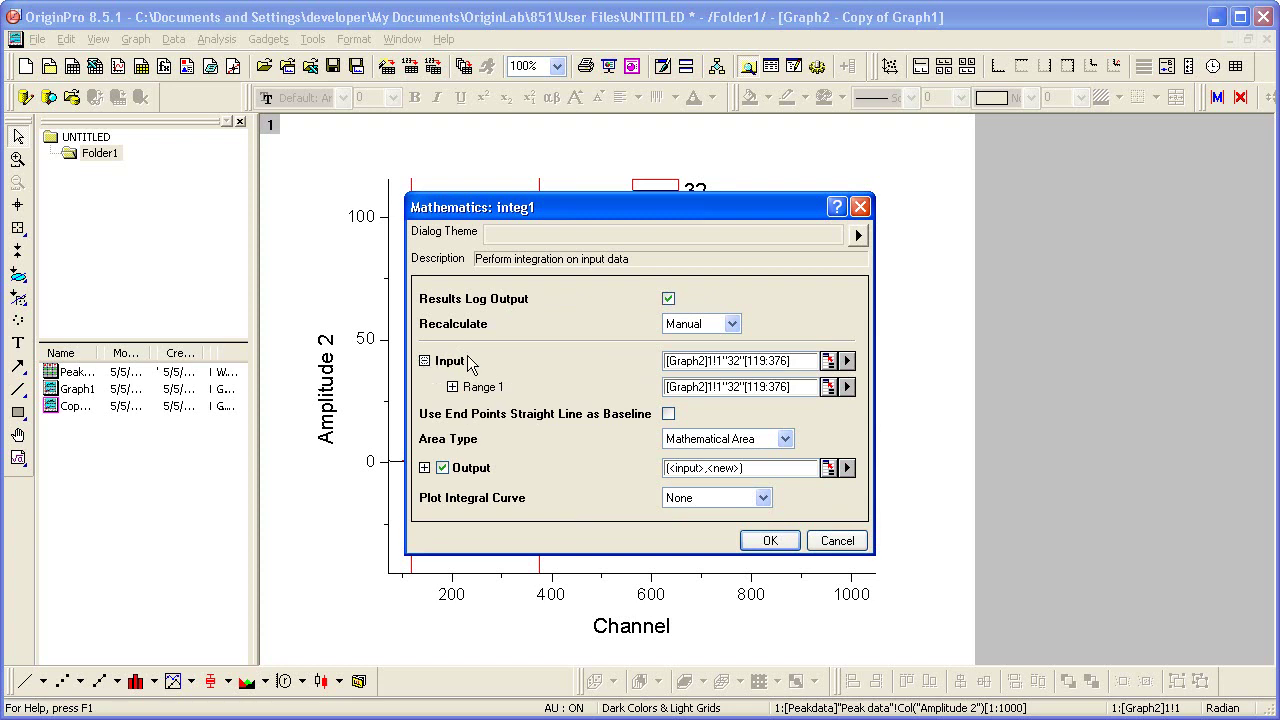
{"action": "left_click_drag", "start_coordinate": [655, 218], "coordinate": [932, 209]}
{"action": "left_click", "coordinate": [729, 376]}
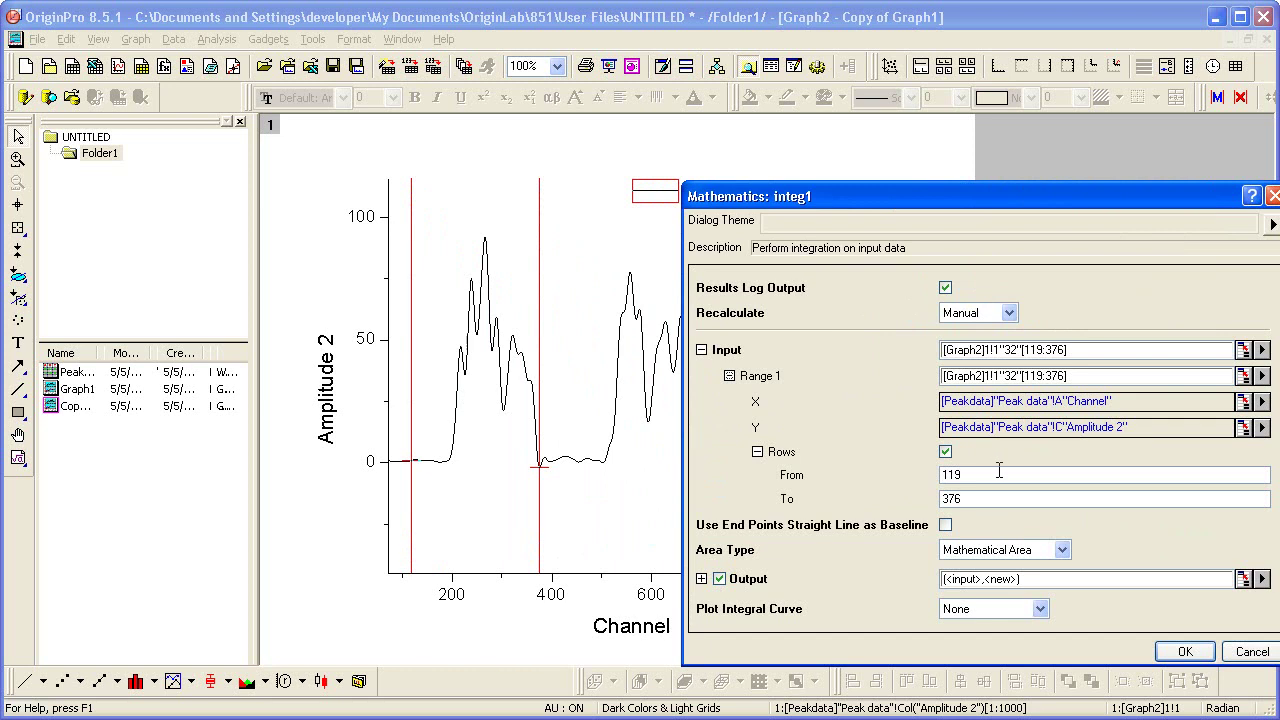
{"action": "left_click", "coordinate": [1185, 652]}
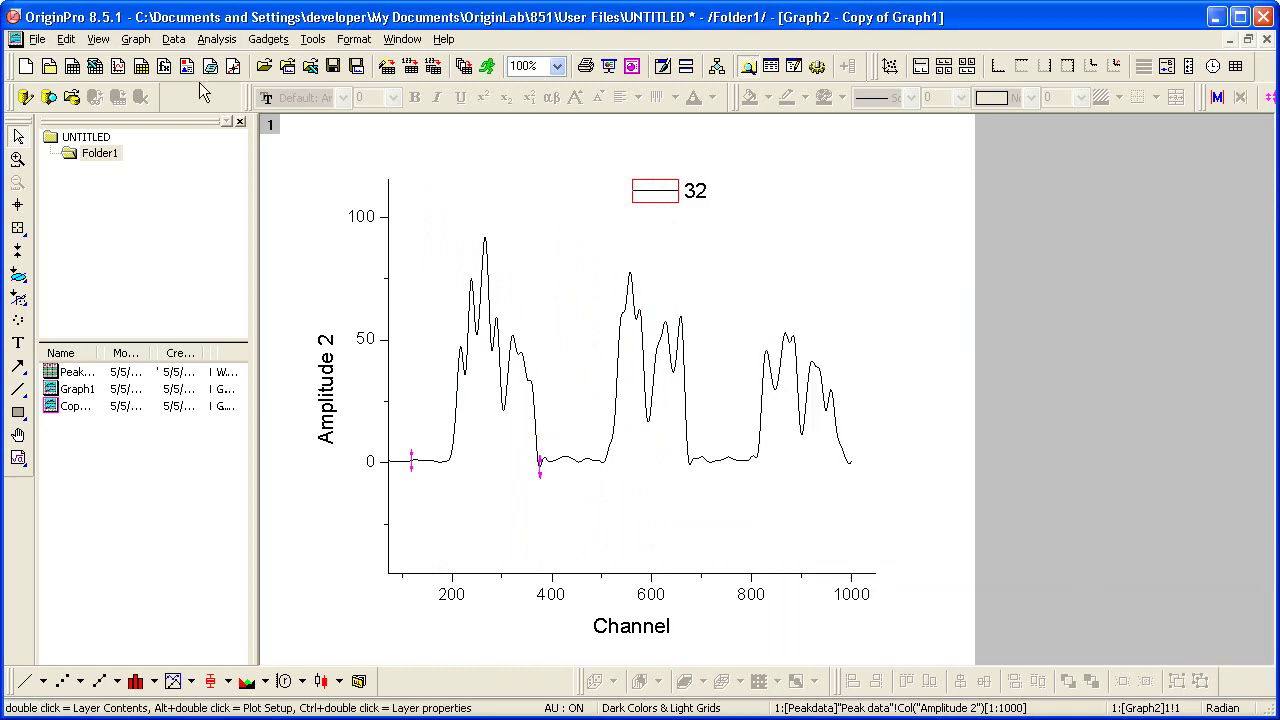
{"action": "left_click", "coordinate": [98, 40]}
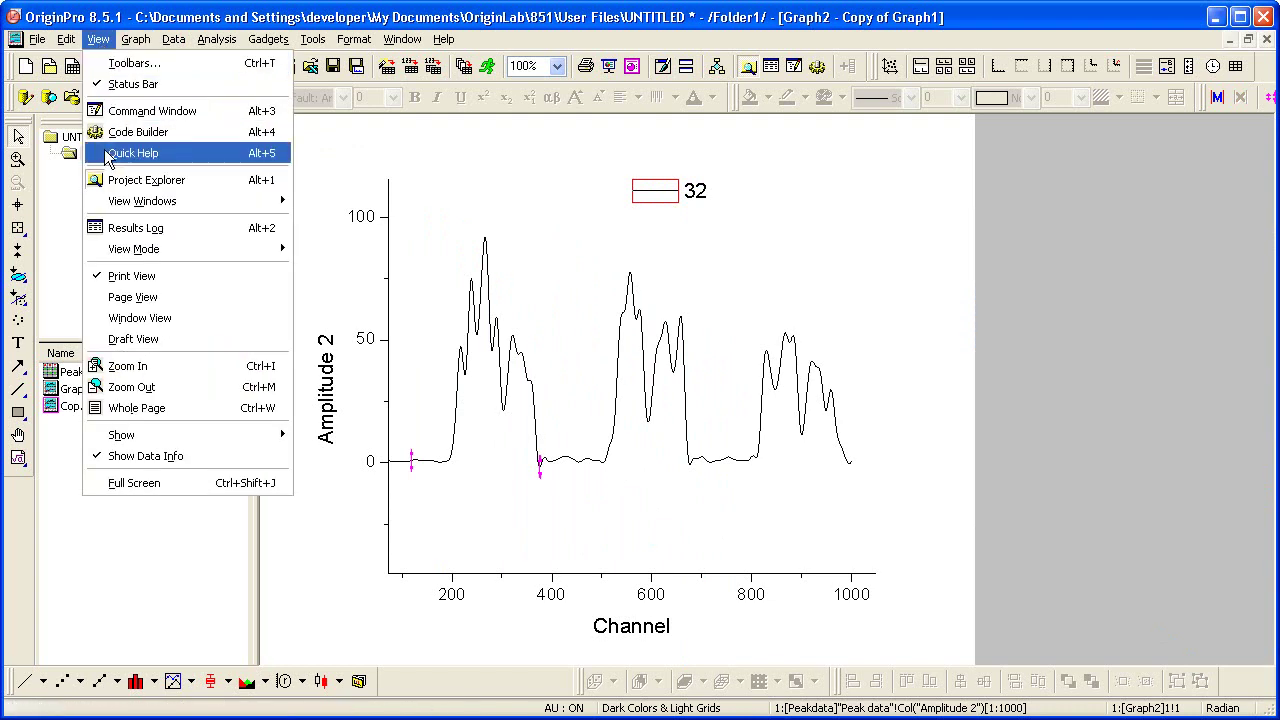
{"action": "left_click", "coordinate": [190, 228]}
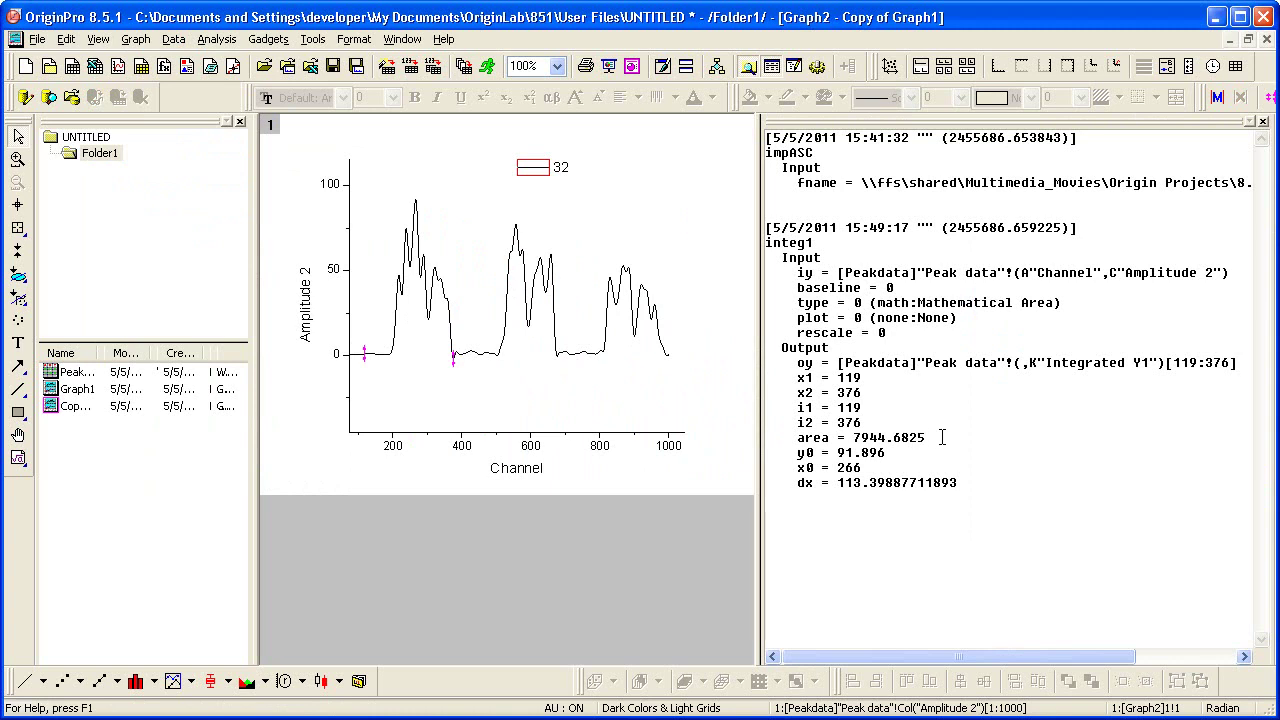
{"action": "left_click", "coordinate": [98, 39]}
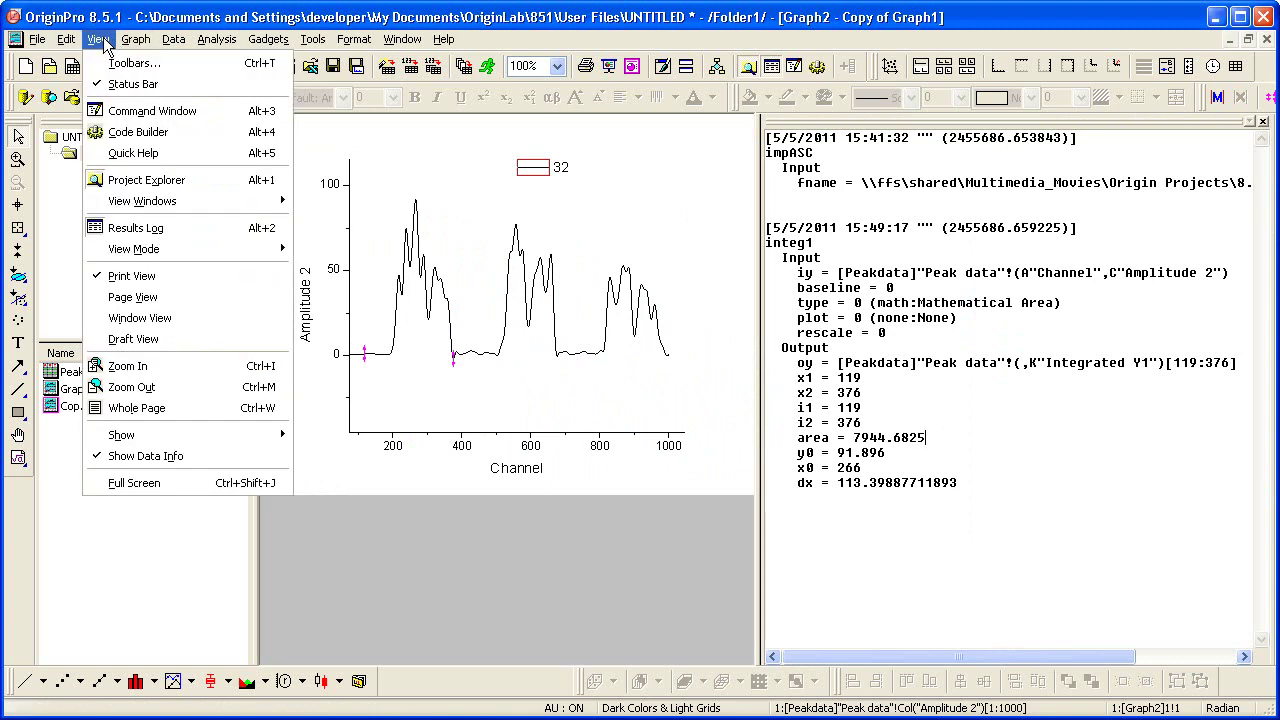
{"action": "left_click", "coordinate": [176, 230]}
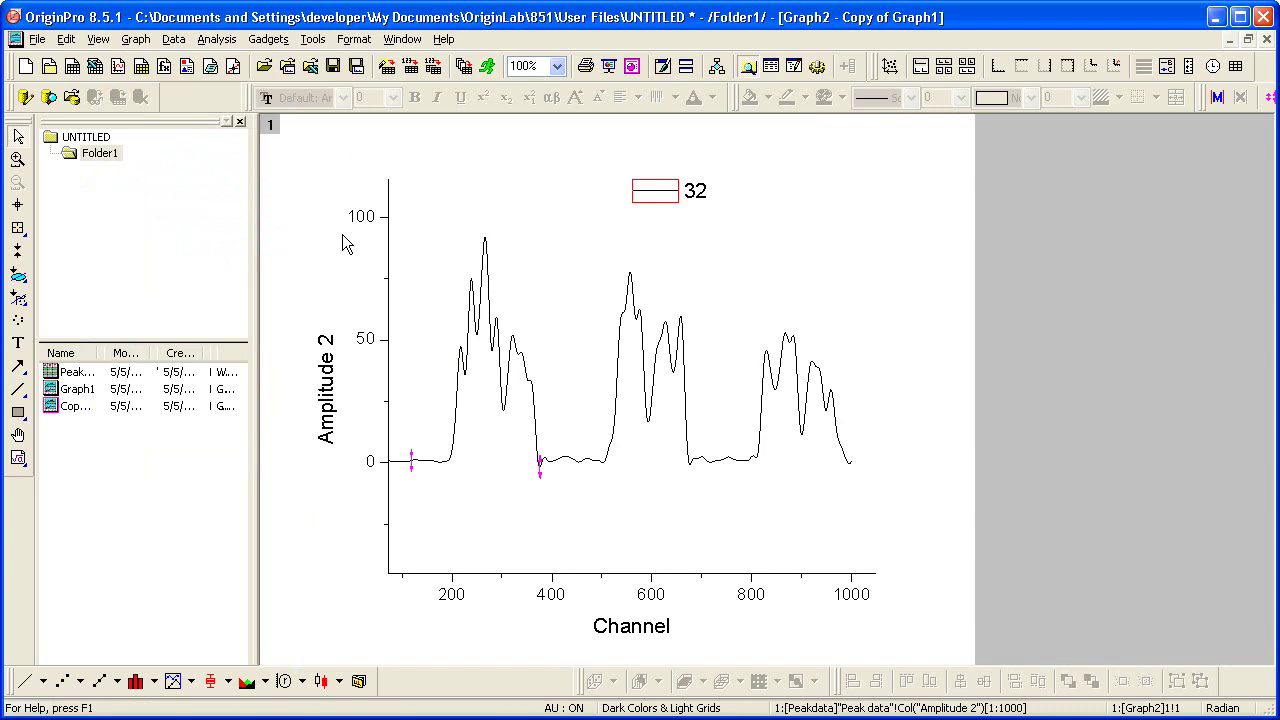
Start the Quick Peaks gadget with Baseline Mode set to None.
{"action": "left_click", "coordinate": [268, 39]}
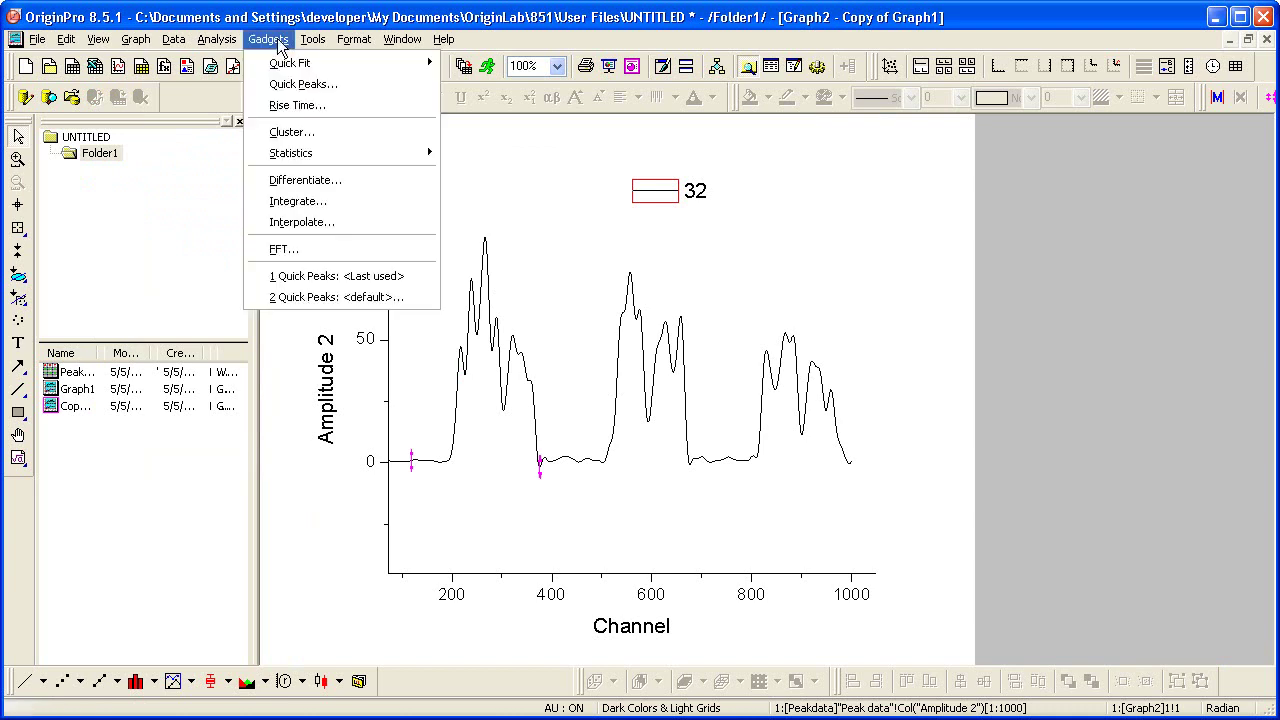
{"action": "left_click", "coordinate": [336, 83]}
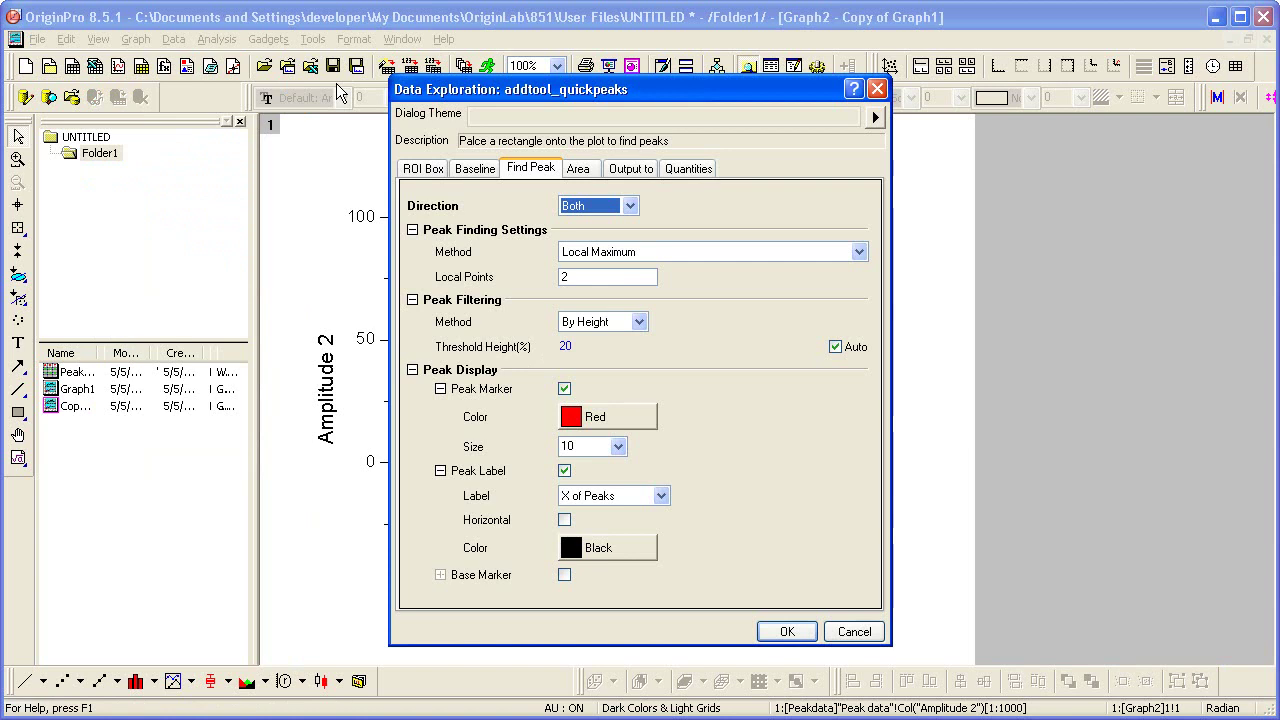
{"action": "left_click", "coordinate": [472, 170]}
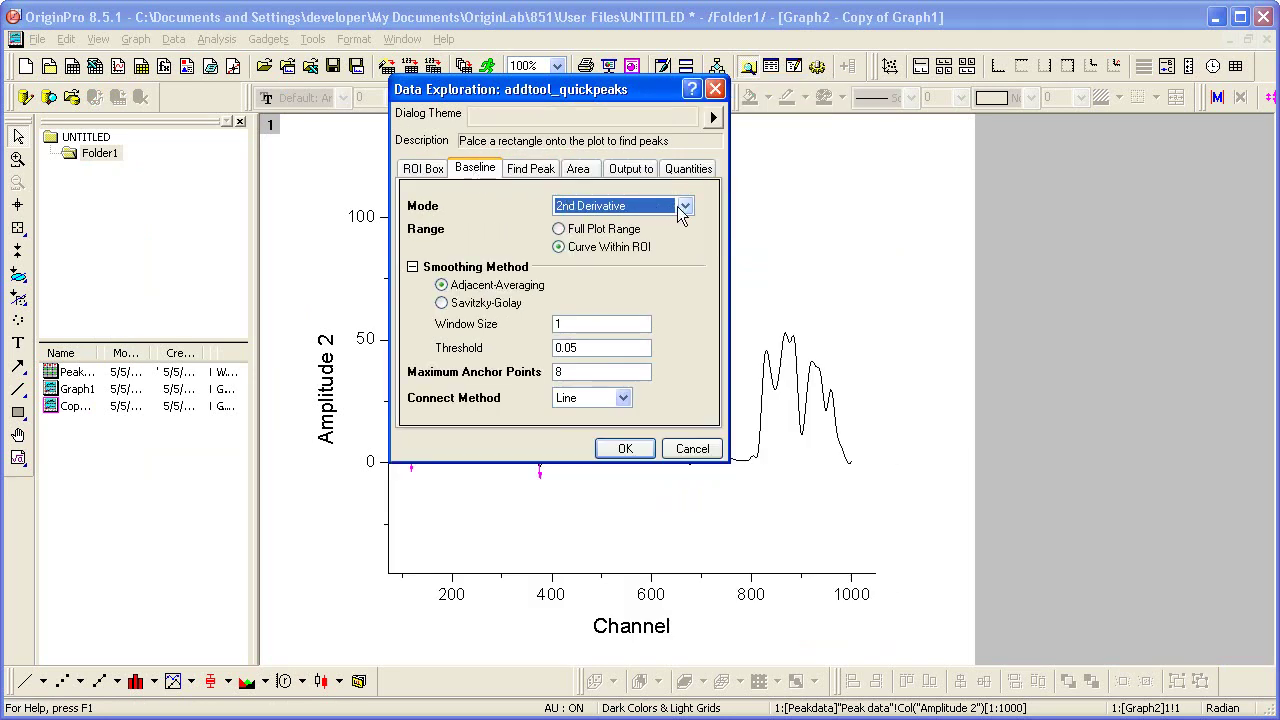
{"action": "left_click", "coordinate": [688, 206]}
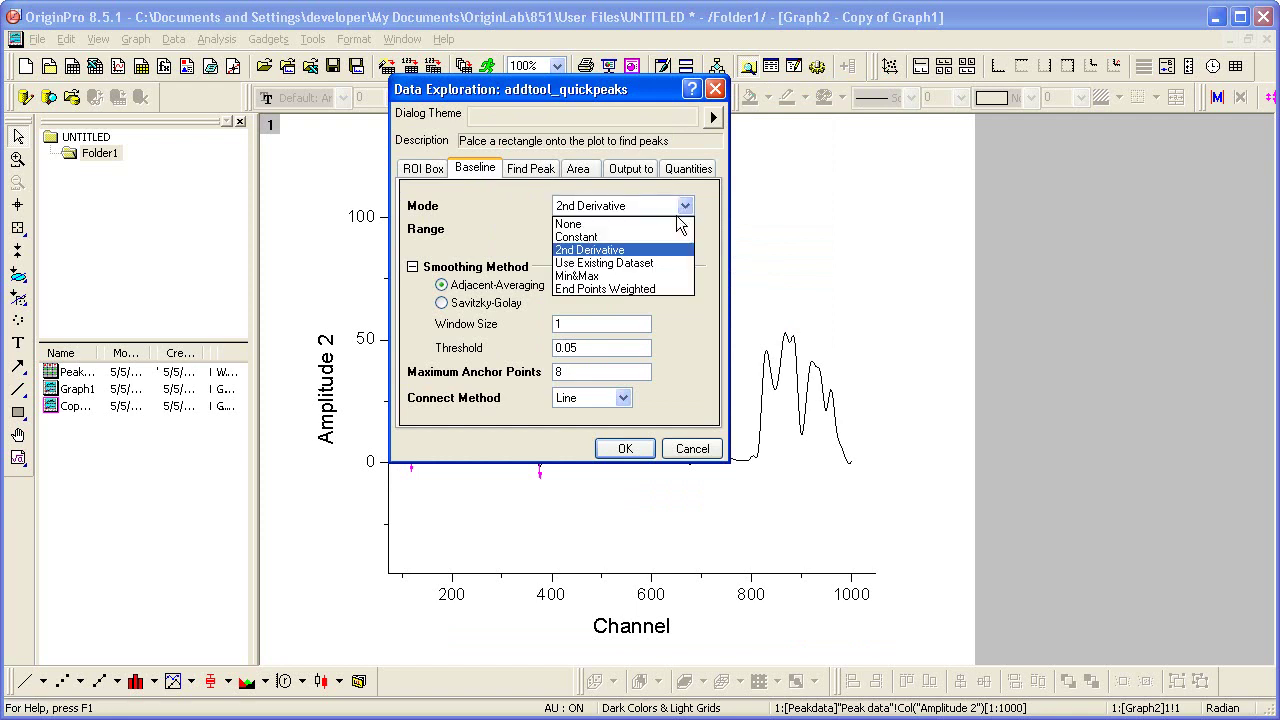
{"action": "left_click", "coordinate": [672, 222]}
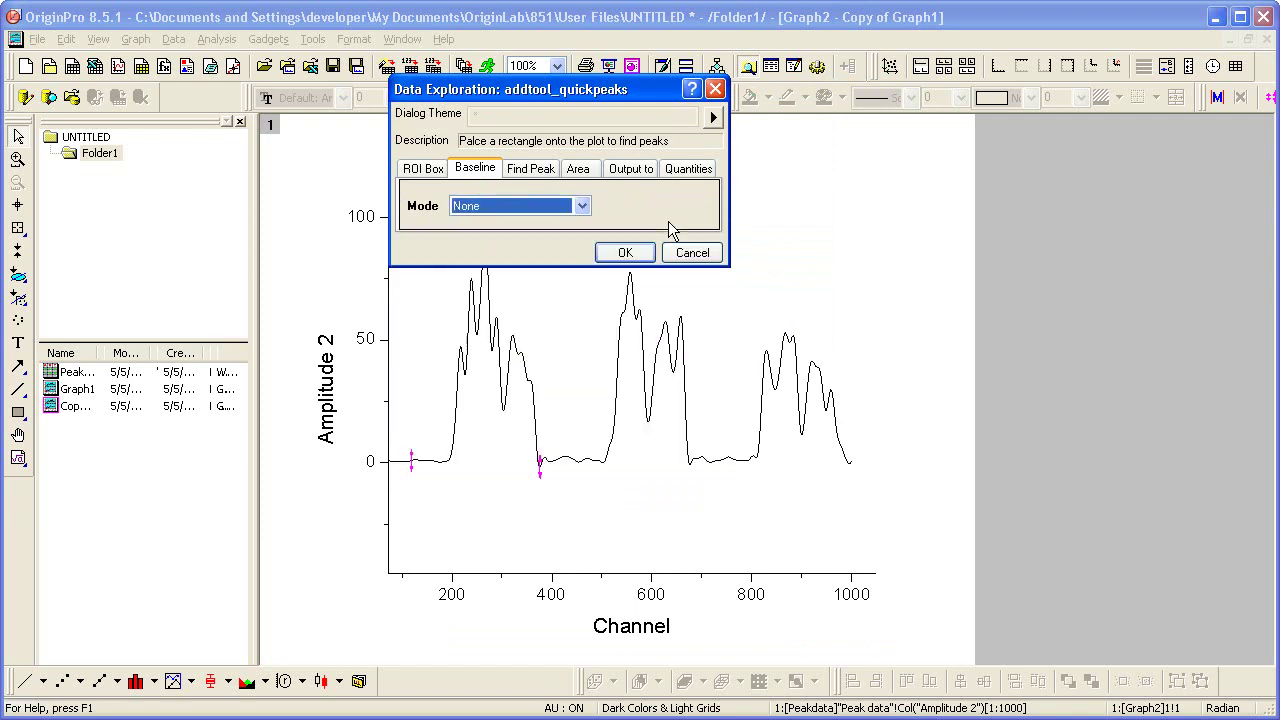
Switch peak finding to the 2nd Derivative method and apply, labelling 11 peaks.
{"action": "left_click", "coordinate": [530, 168]}
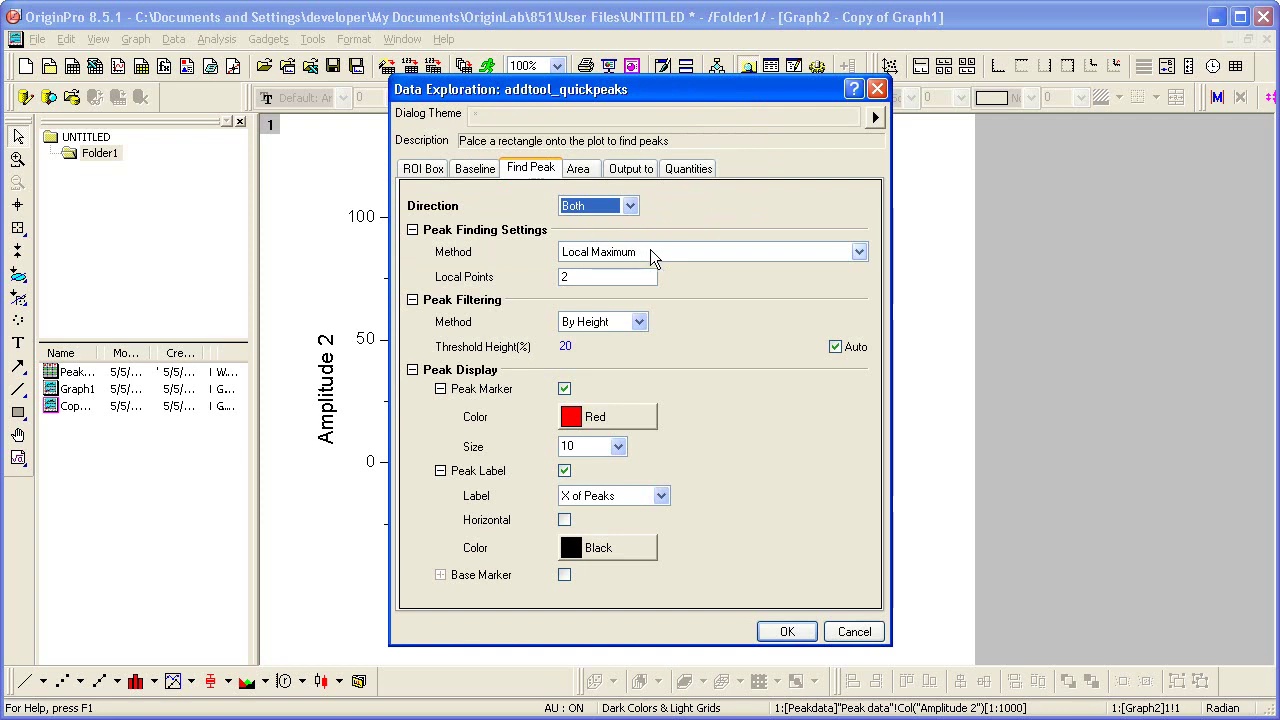
{"action": "left_click", "coordinate": [656, 249]}
{"action": "left_click", "coordinate": [700, 312]}
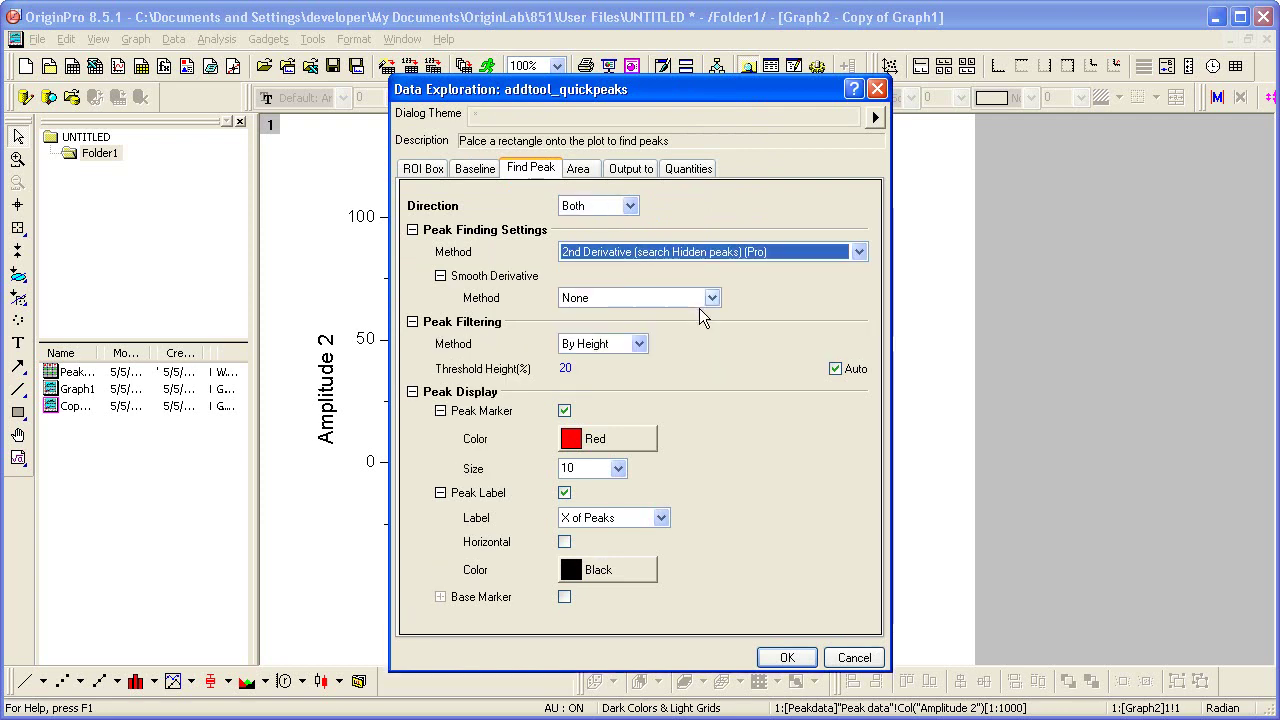
{"action": "left_click", "coordinate": [785, 660]}
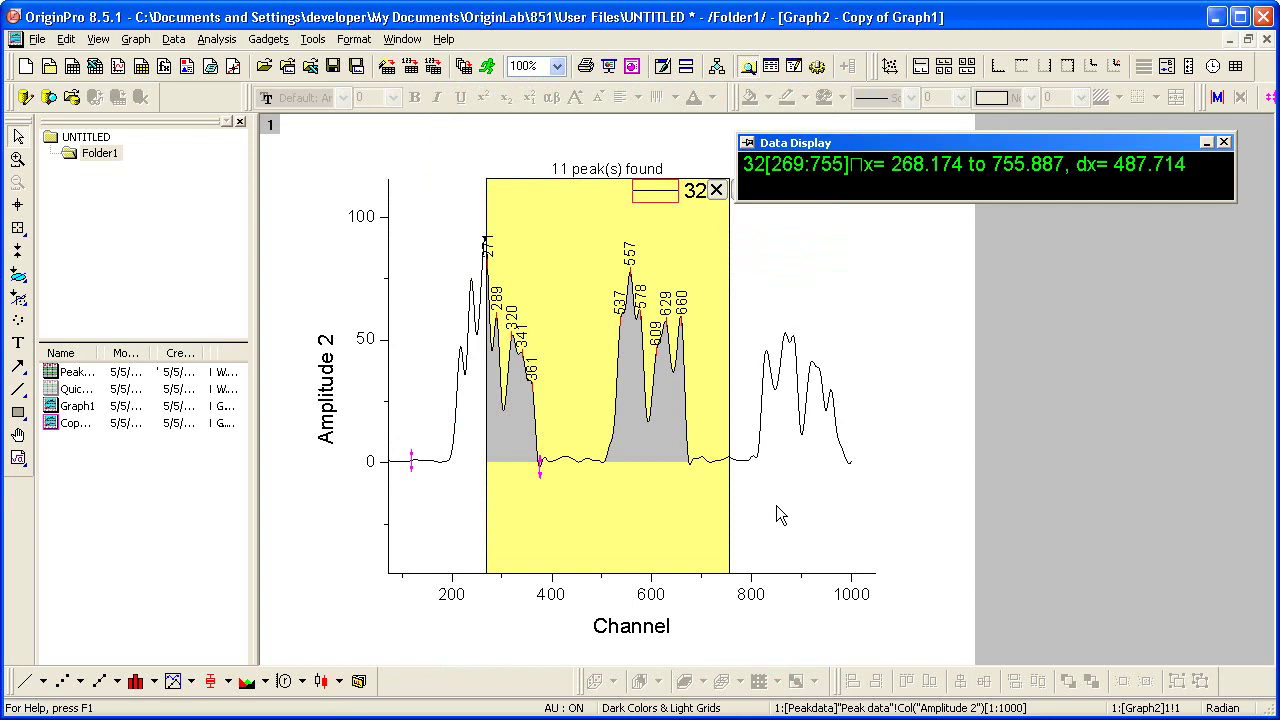
Resize the yellow region to channels about 499–675, then close the Data Display window.
{"action": "left_click", "coordinate": [641, 509]}
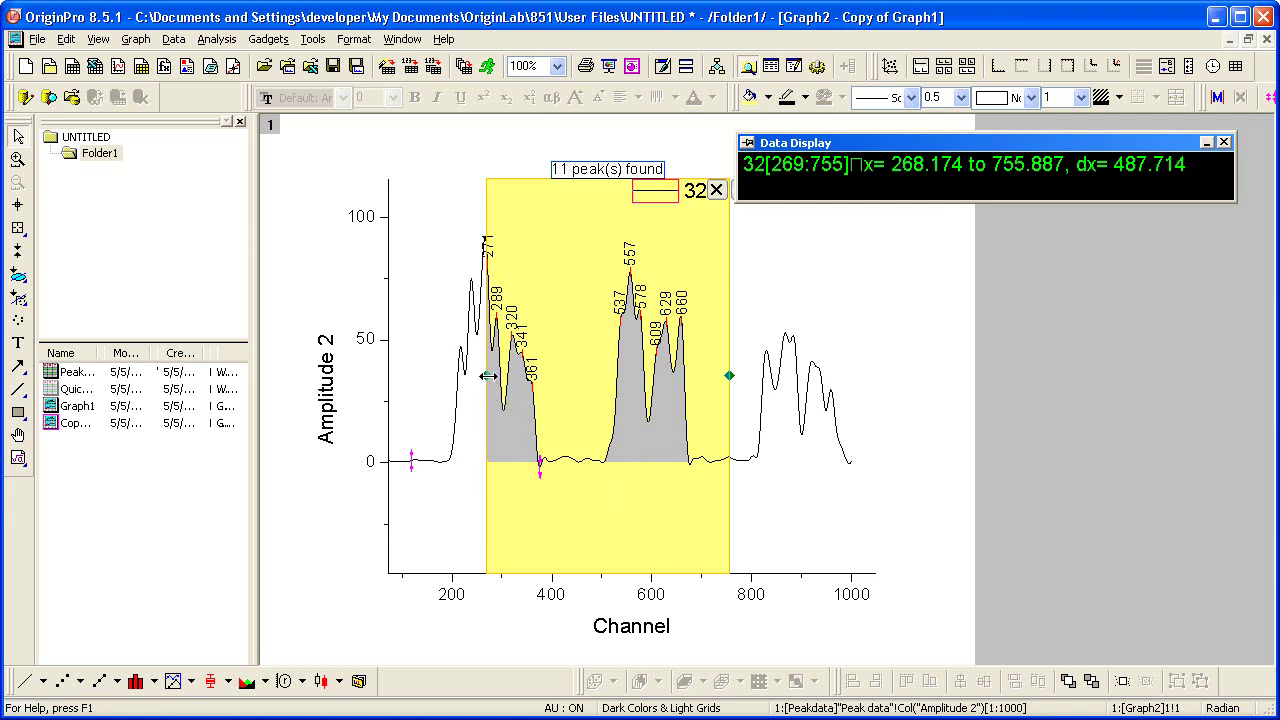
{"action": "left_click_drag", "start_coordinate": [488, 376], "coordinate": [592, 378]}
{"action": "left_click_drag", "start_coordinate": [729, 375], "coordinate": [689, 377]}
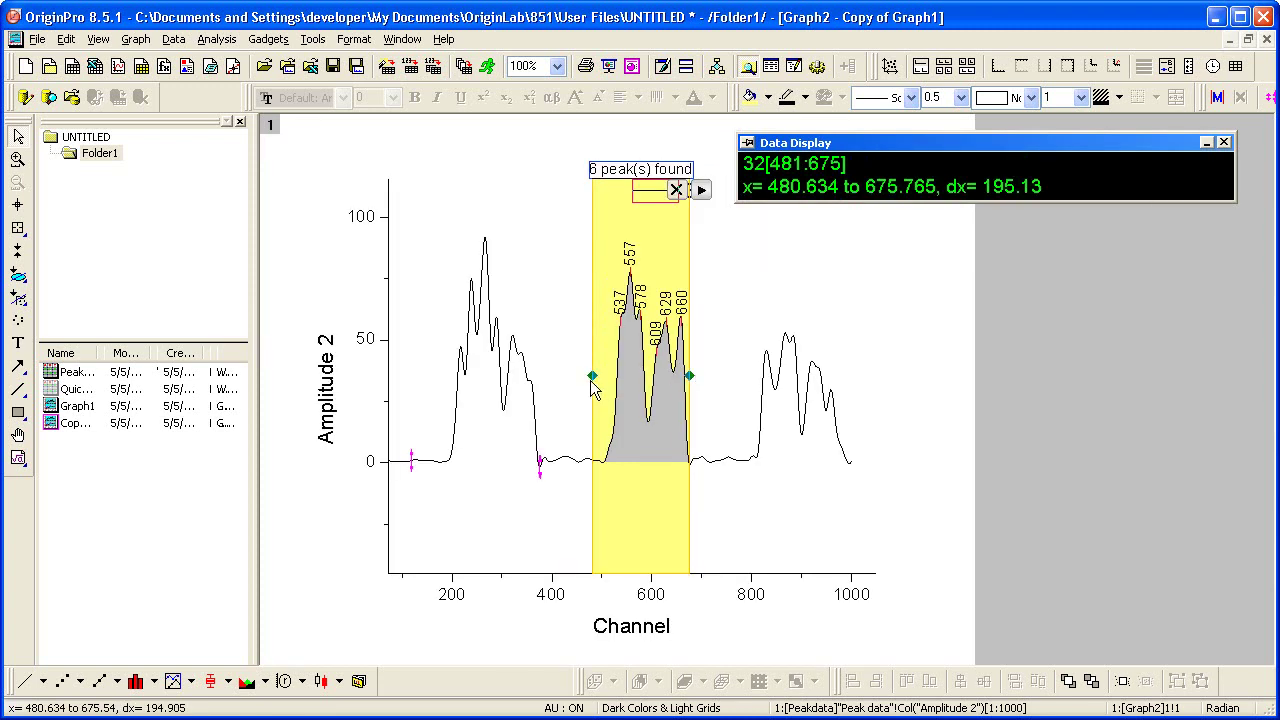
{"action": "left_click_drag", "start_coordinate": [592, 377], "coordinate": [600, 377]}
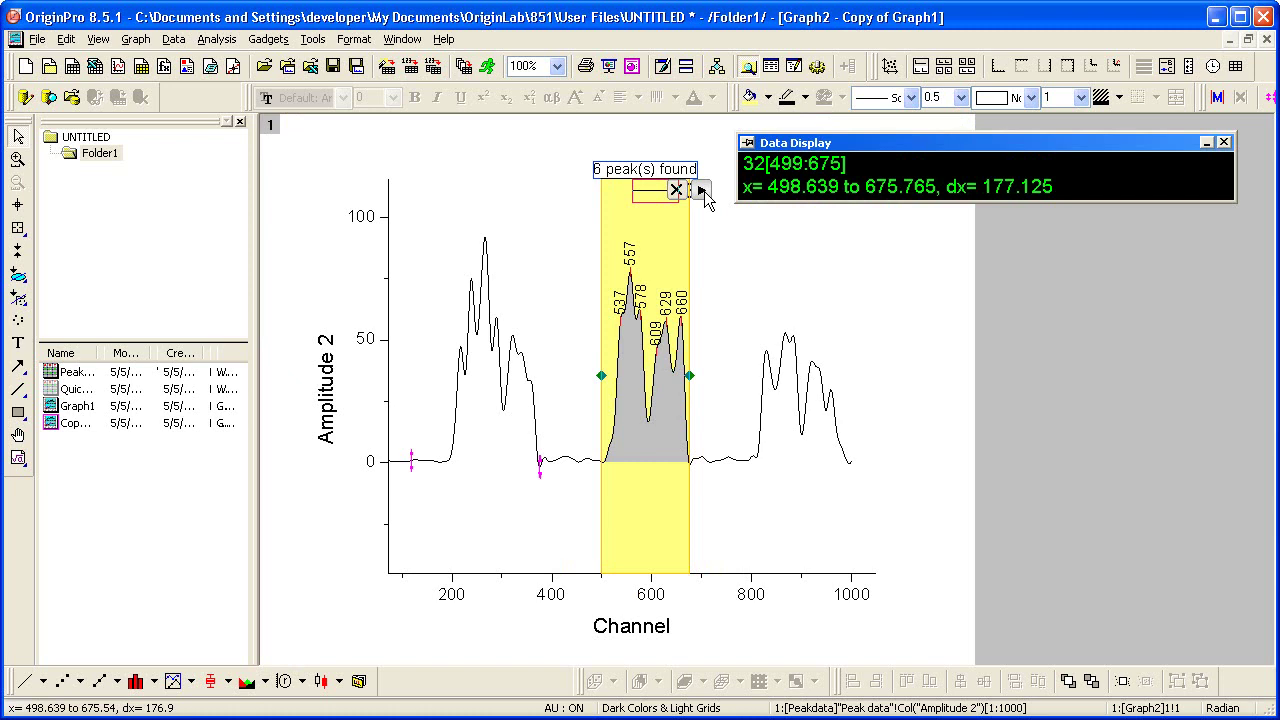
{"action": "left_click", "coordinate": [1224, 143]}
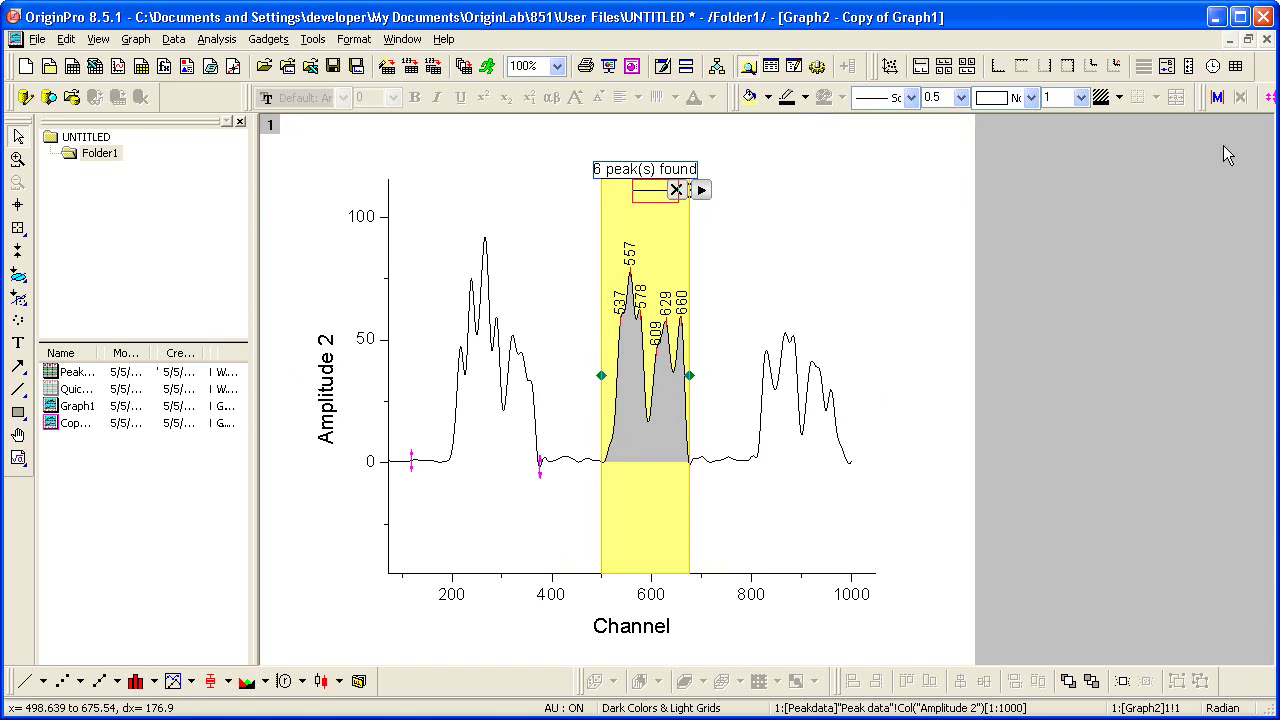
Fit the six found peaks with Gauss functions, choosing No to stay on the graph.
{"action": "left_click", "coordinate": [702, 190]}
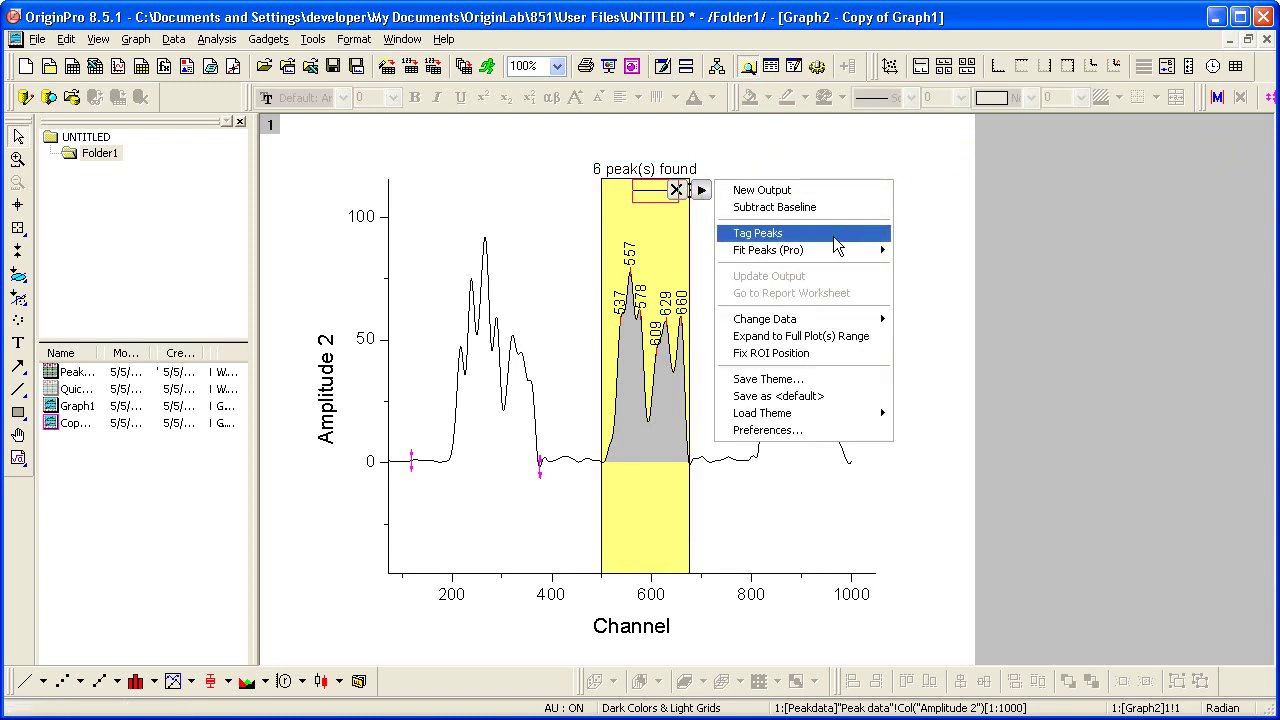
{"action": "mouse_move", "coordinate": [836, 245]}
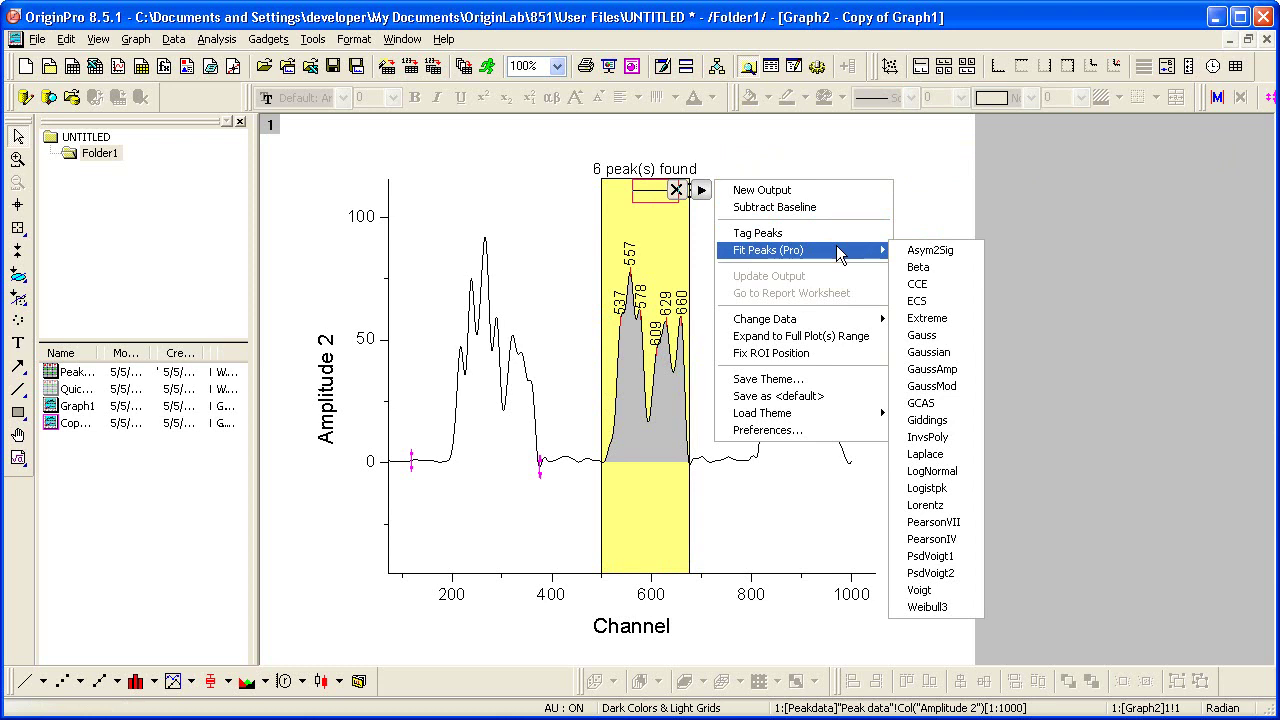
{"action": "left_click", "coordinate": [946, 336]}
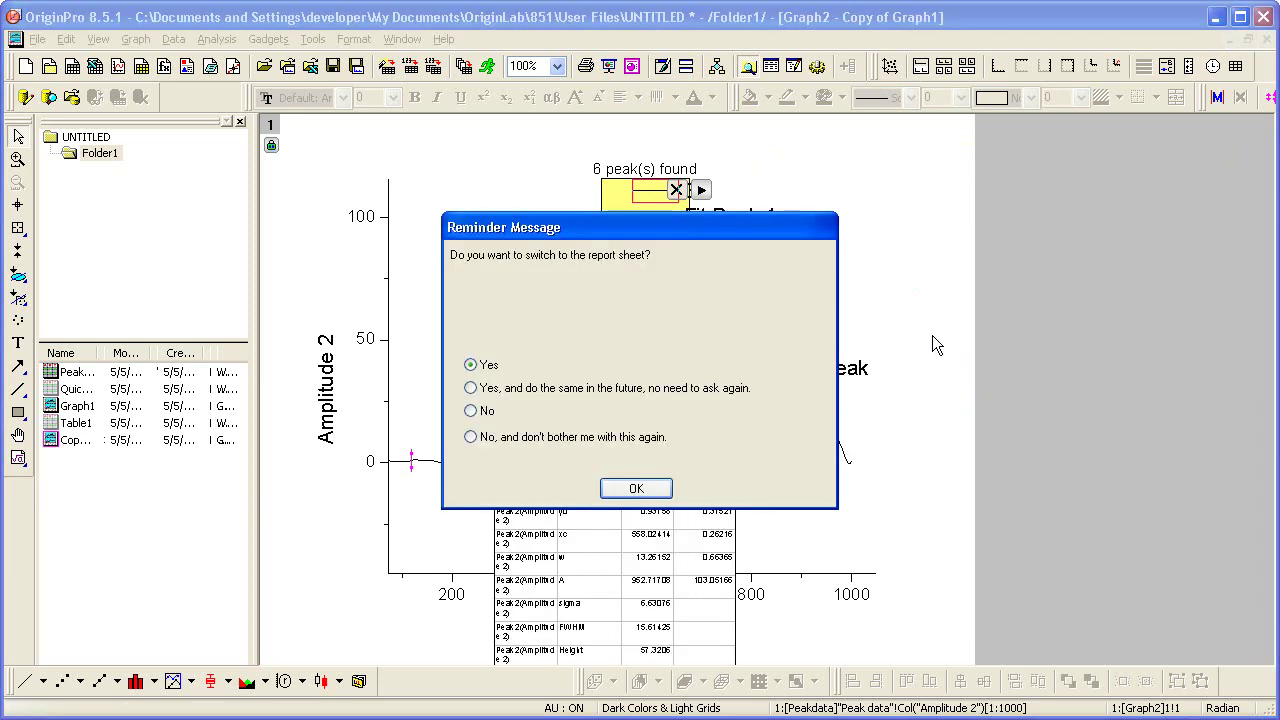
{"action": "left_click", "coordinate": [484, 411]}
{"action": "left_click", "coordinate": [612, 488]}
Move the fit report table right of the plot and close Data Display.
{"action": "left_click", "coordinate": [633, 470]}
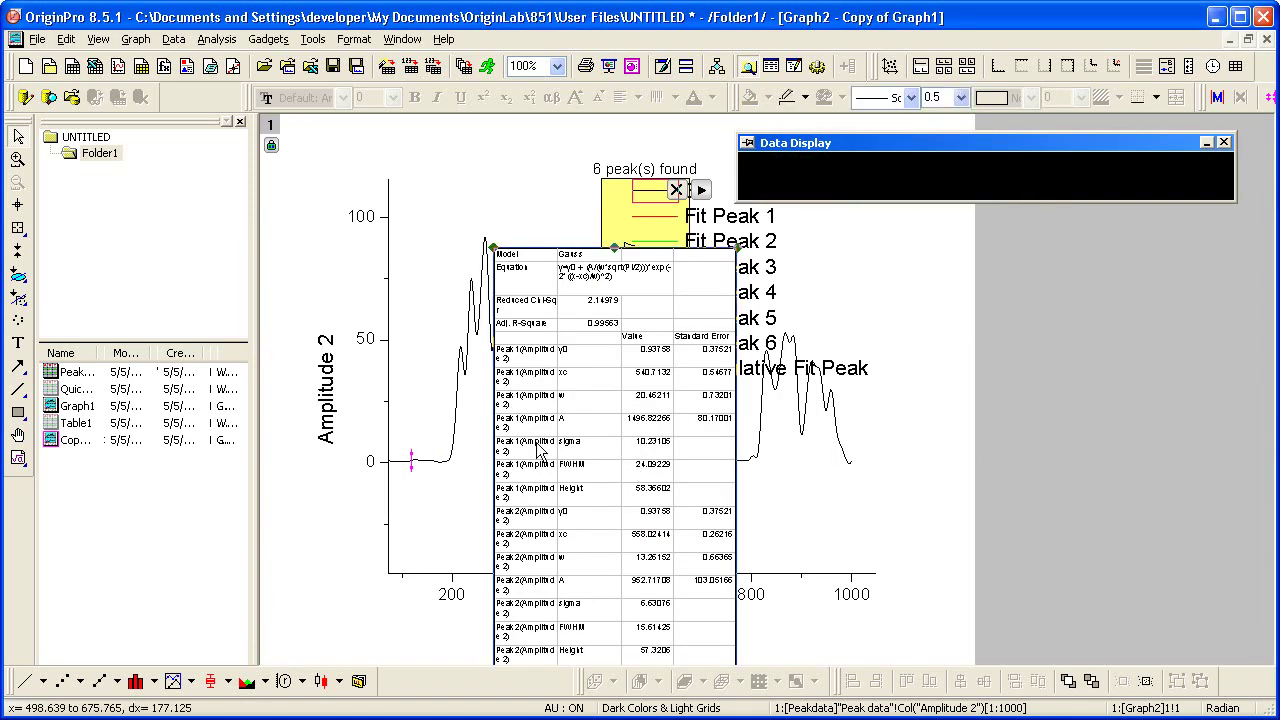
{"action": "left_click_drag", "start_coordinate": [633, 470], "coordinate": [878, 365]}
{"action": "left_click", "coordinate": [1224, 142]}
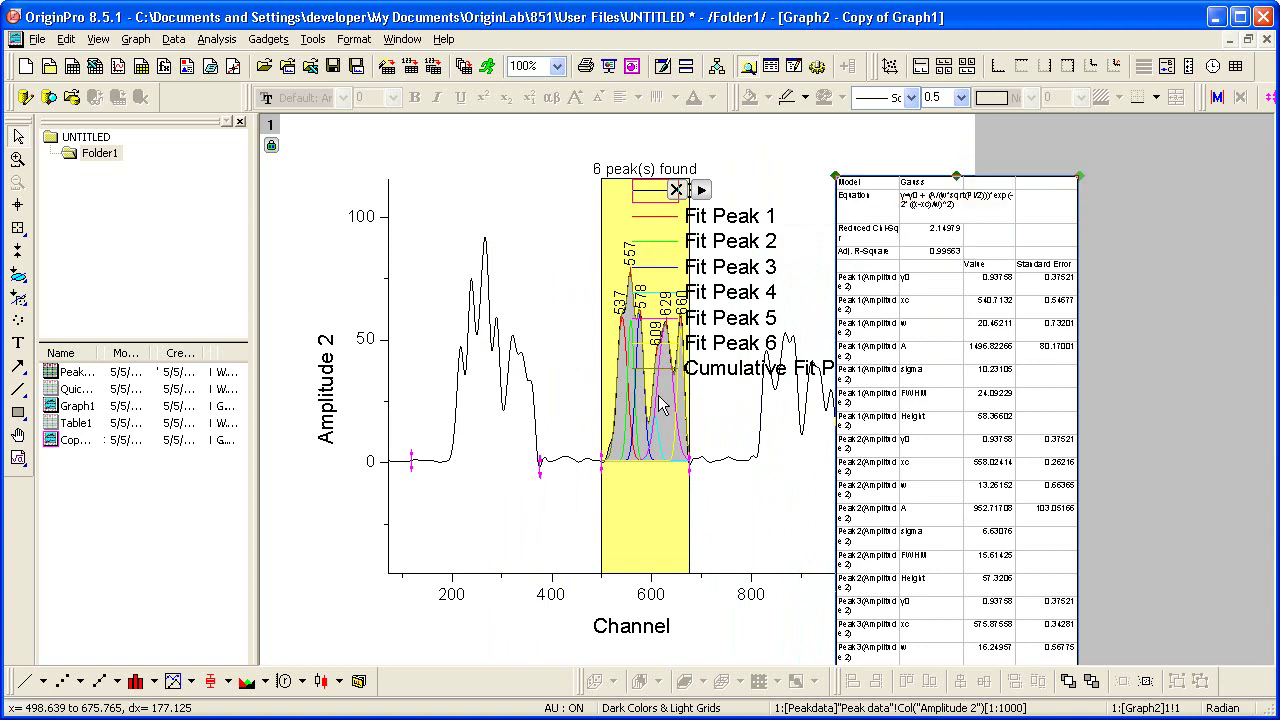
Remove the Quick Peaks region and reopen the fit's Parameters tab via Change Parameters.
{"action": "left_click", "coordinate": [682, 190]}
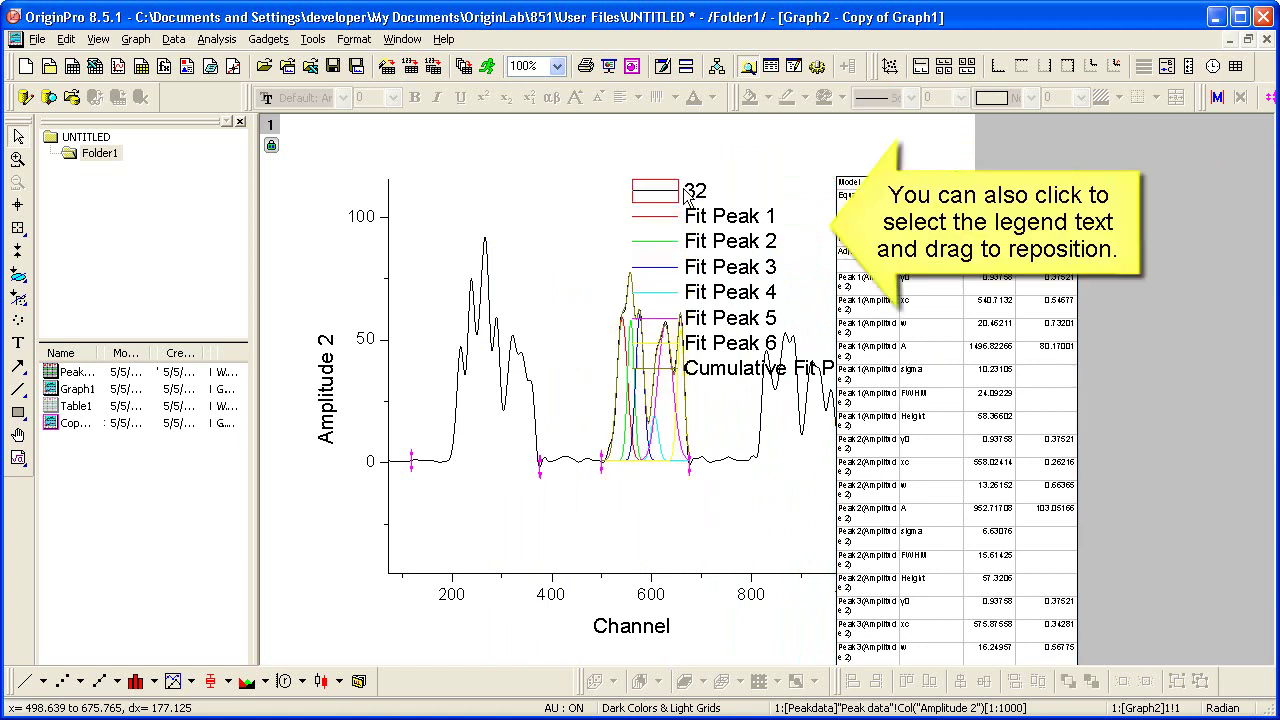
{"action": "left_click", "coordinate": [274, 147]}
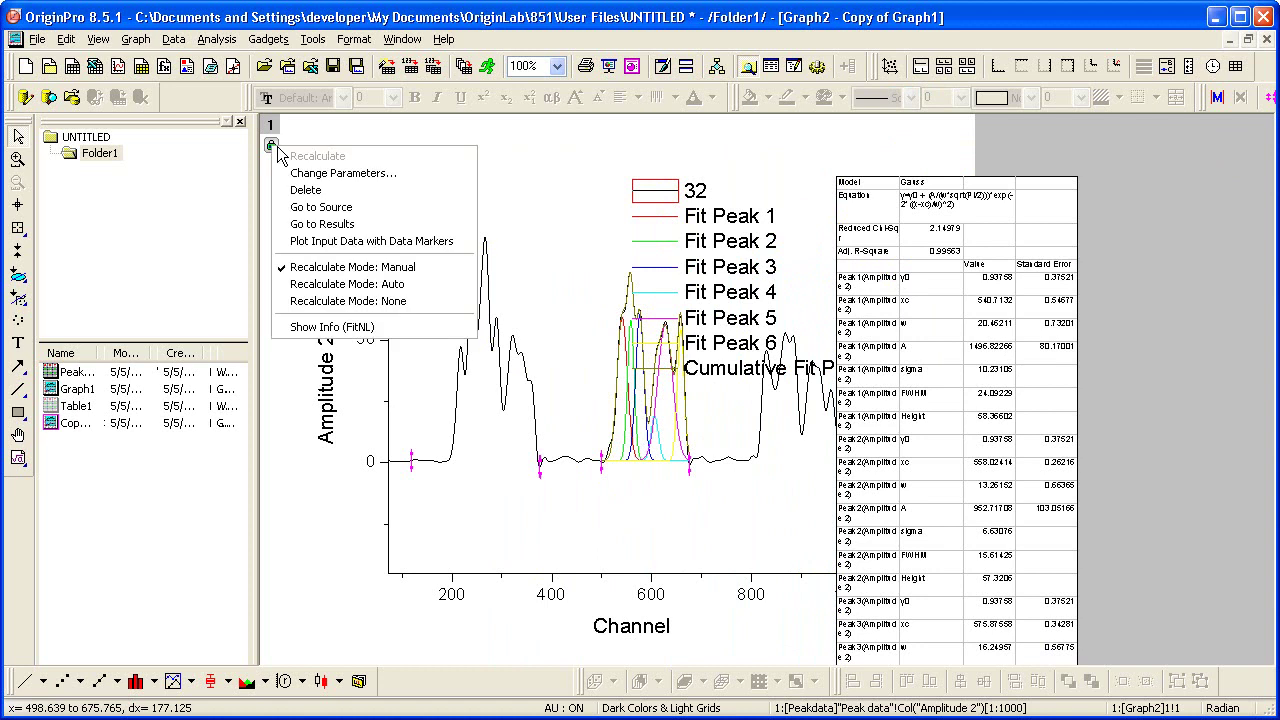
{"action": "left_click", "coordinate": [413, 178]}
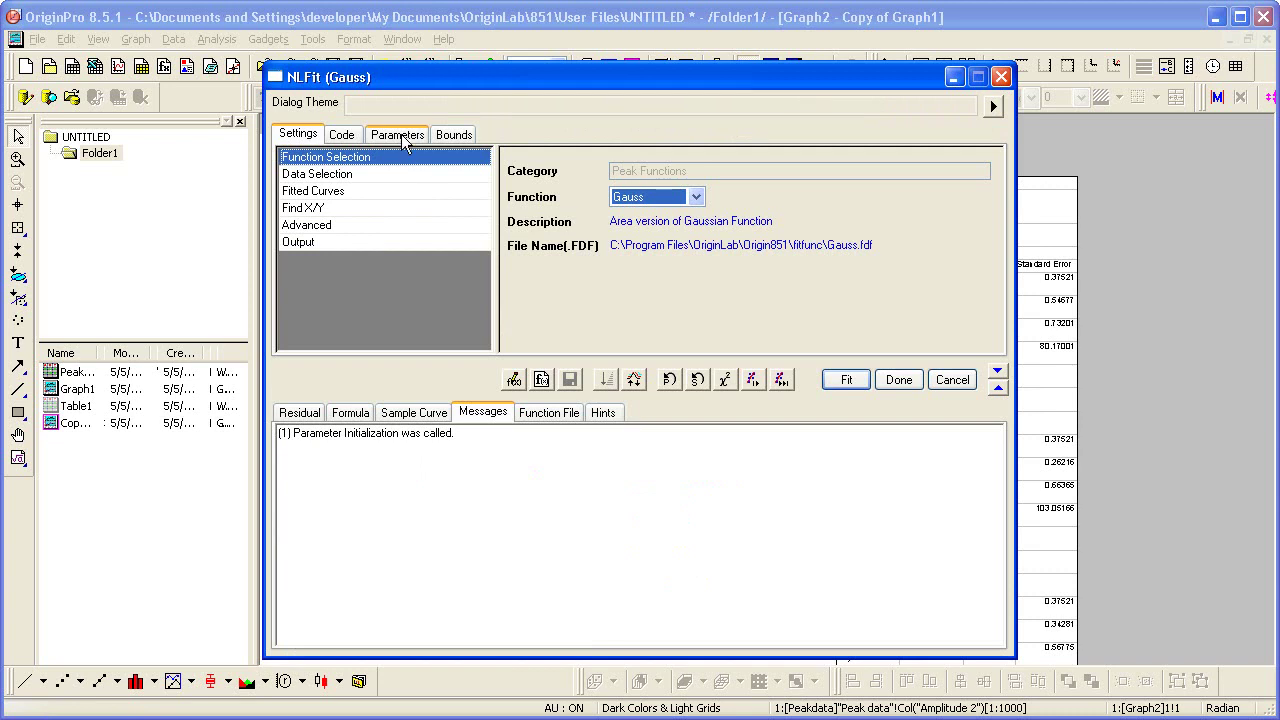
{"action": "left_click", "coordinate": [401, 137]}
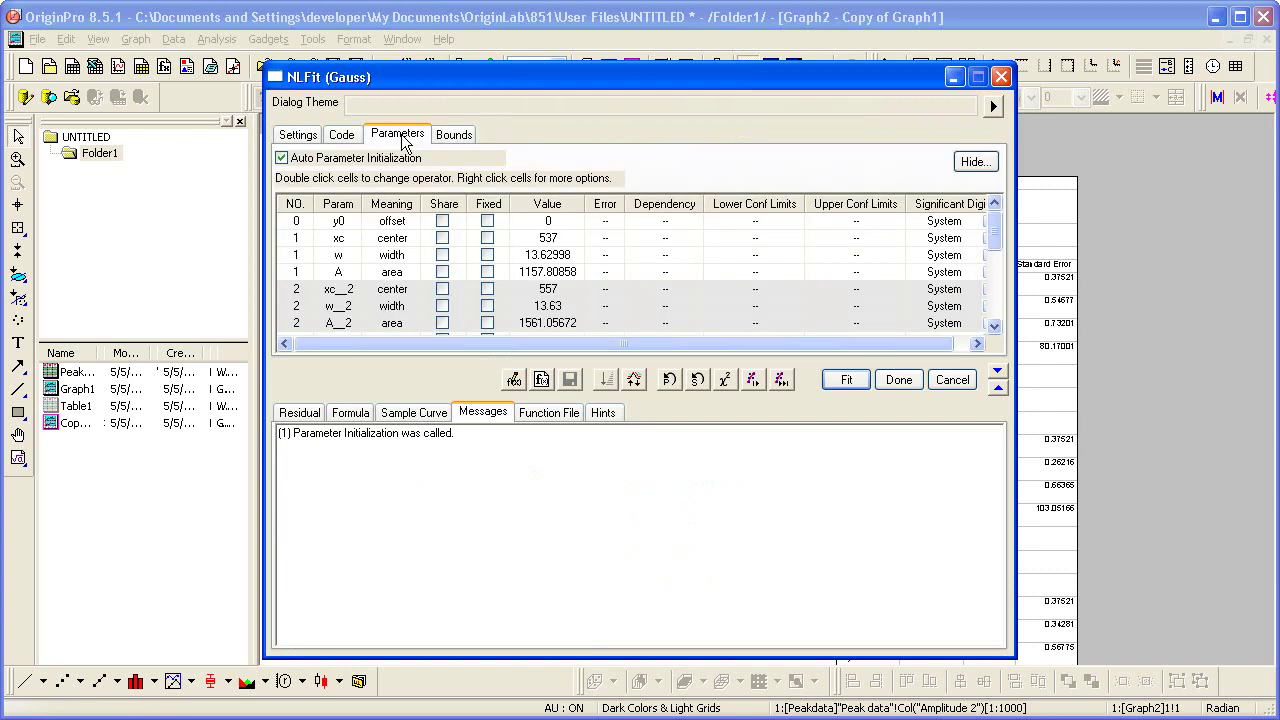
Hide y0, xc and A, share the width w across peaks, and refit.
{"action": "left_click", "coordinate": [972, 158]}
{"action": "left_click", "coordinate": [567, 342]}
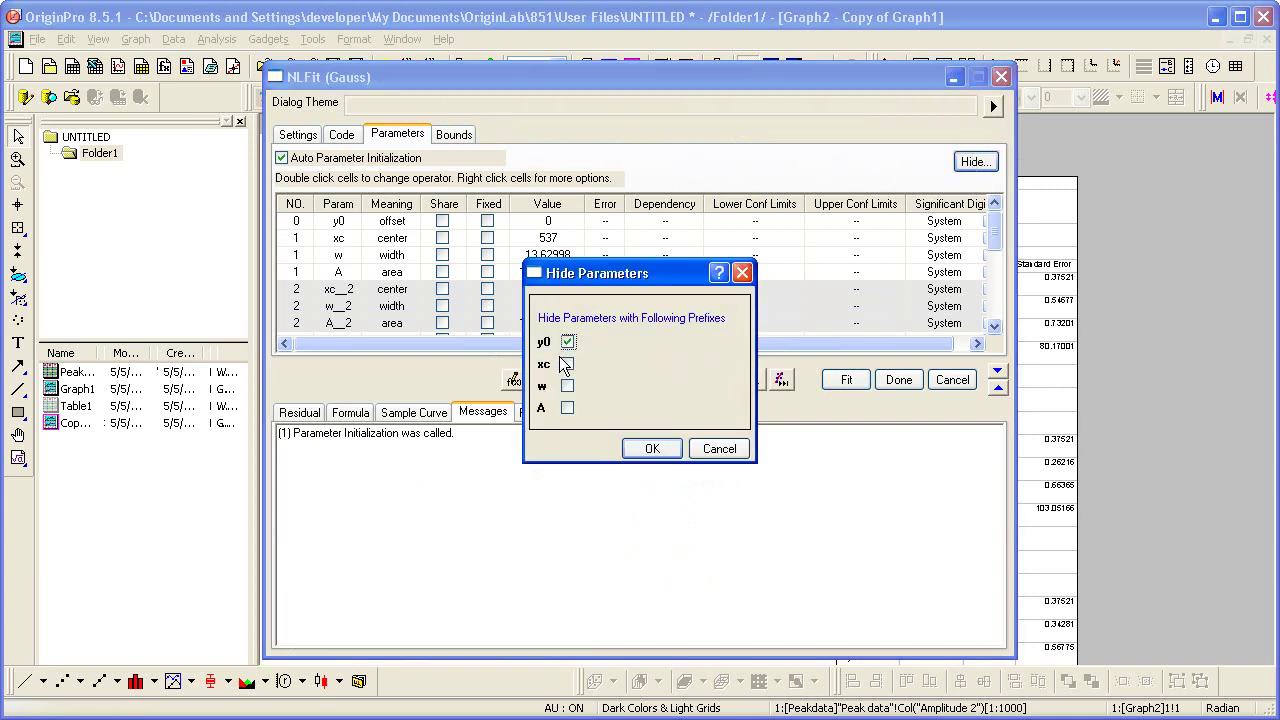
{"action": "left_click", "coordinate": [567, 364]}
{"action": "left_click", "coordinate": [567, 408]}
{"action": "left_click", "coordinate": [650, 448]}
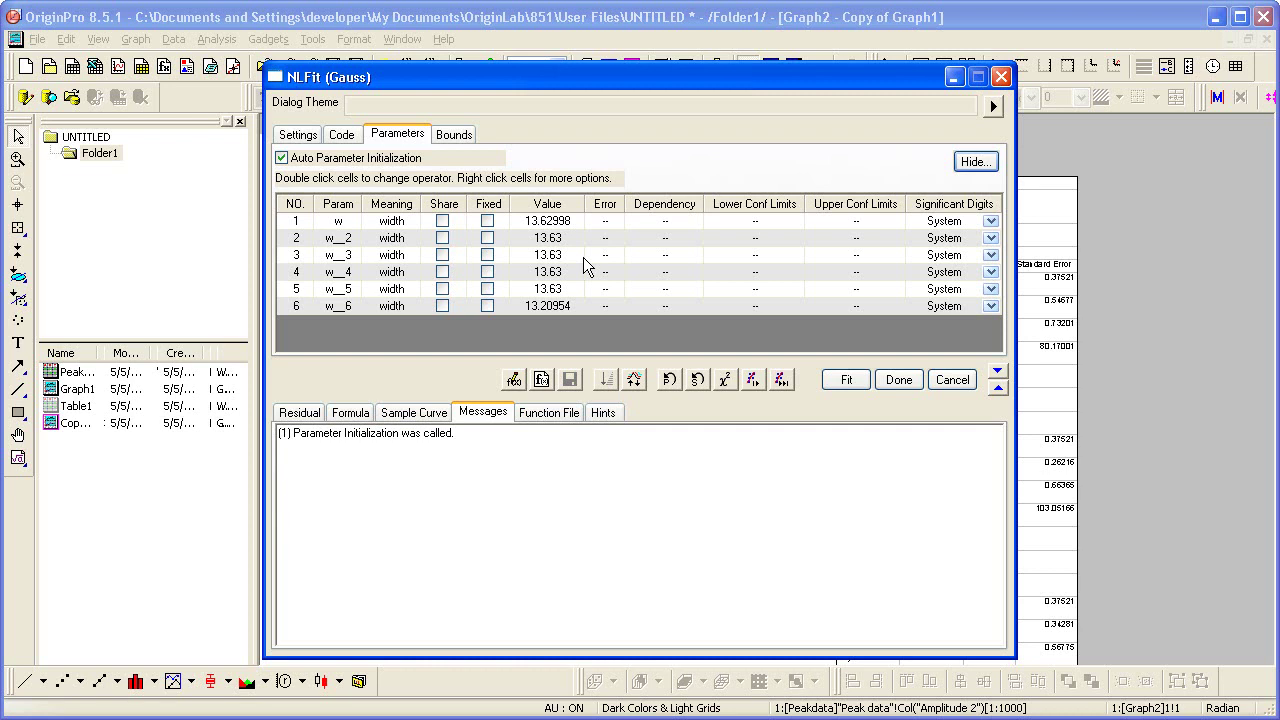
{"action": "left_click", "coordinate": [443, 221]}
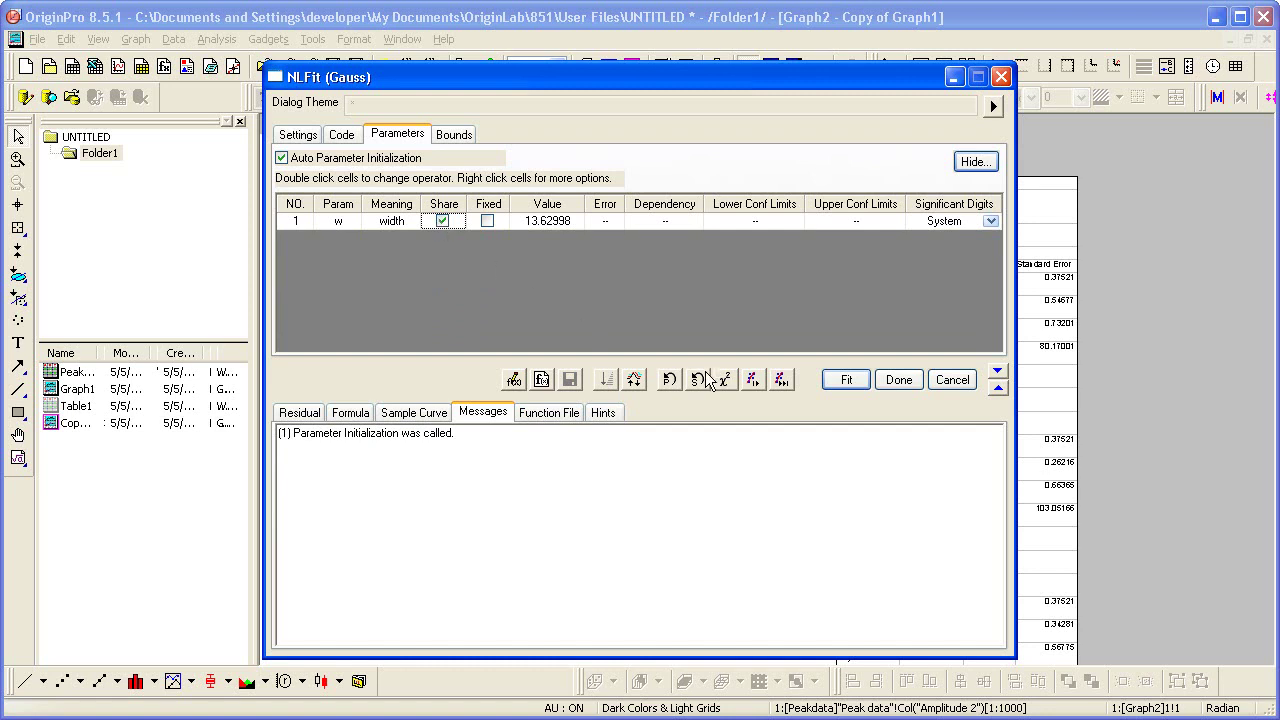
{"action": "left_click", "coordinate": [840, 383]}
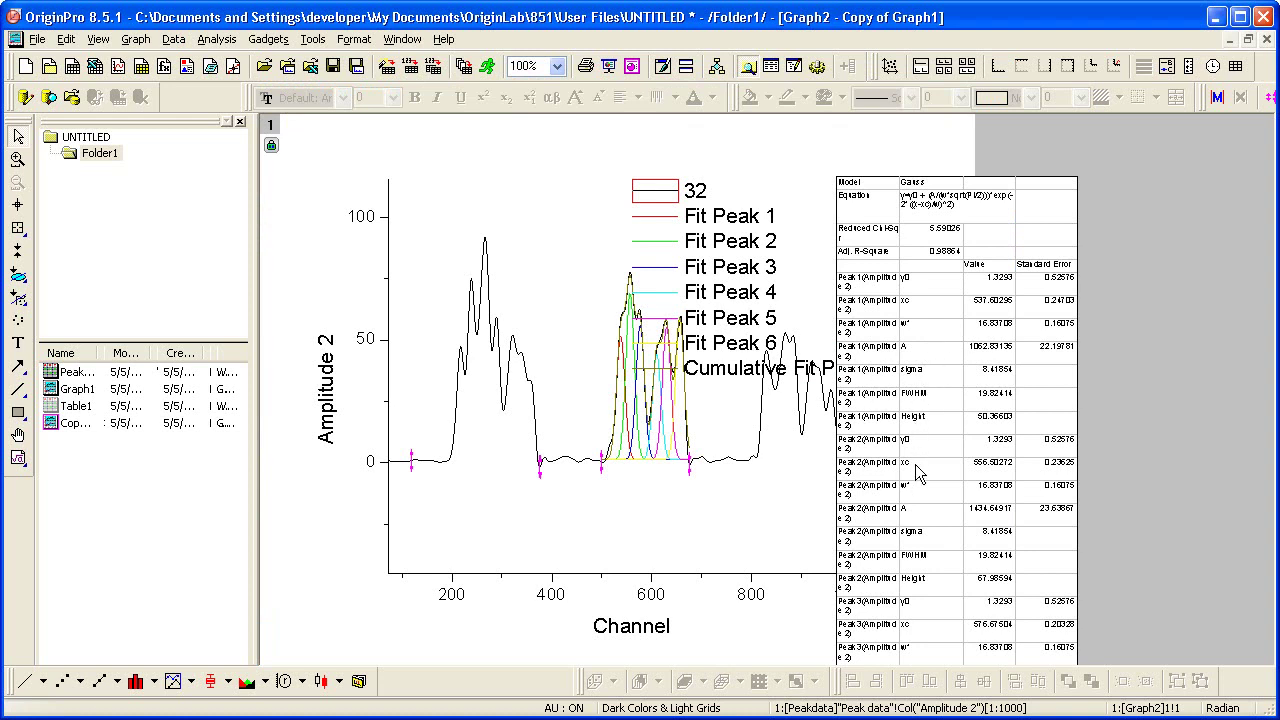
Go to the fit results and browse the Peak data, nlfitpeaks1 and nlfitpeaksCurve1 sheets.
{"action": "left_click", "coordinate": [268, 147]}
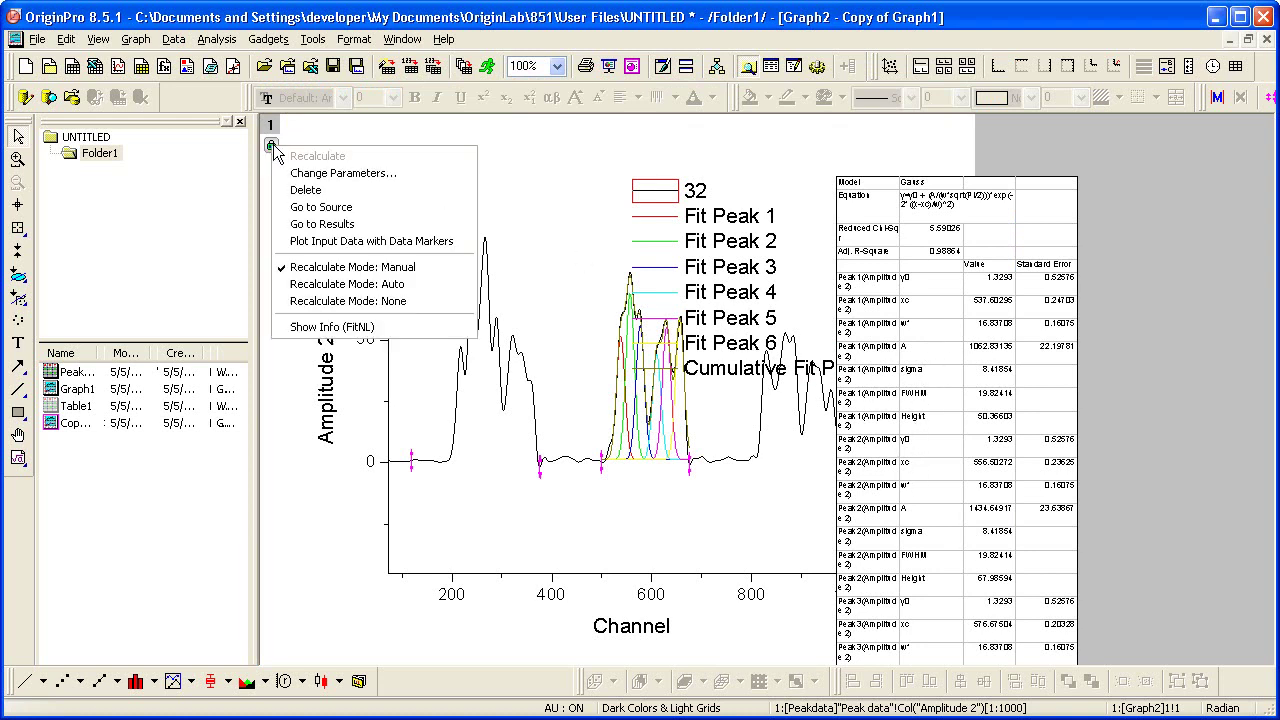
{"action": "left_click", "coordinate": [391, 224]}
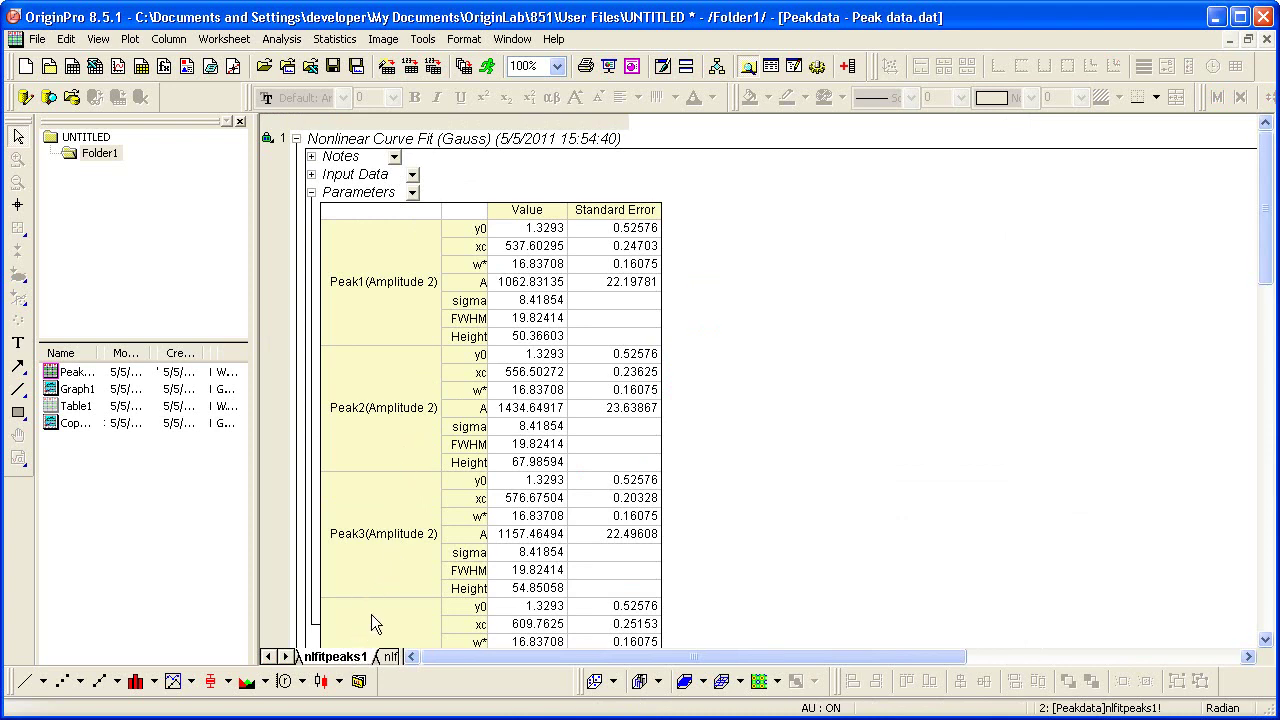
{"action": "left_click", "coordinate": [268, 657]}
{"action": "left_click", "coordinate": [325, 660]}
{"action": "left_click", "coordinate": [287, 657]}
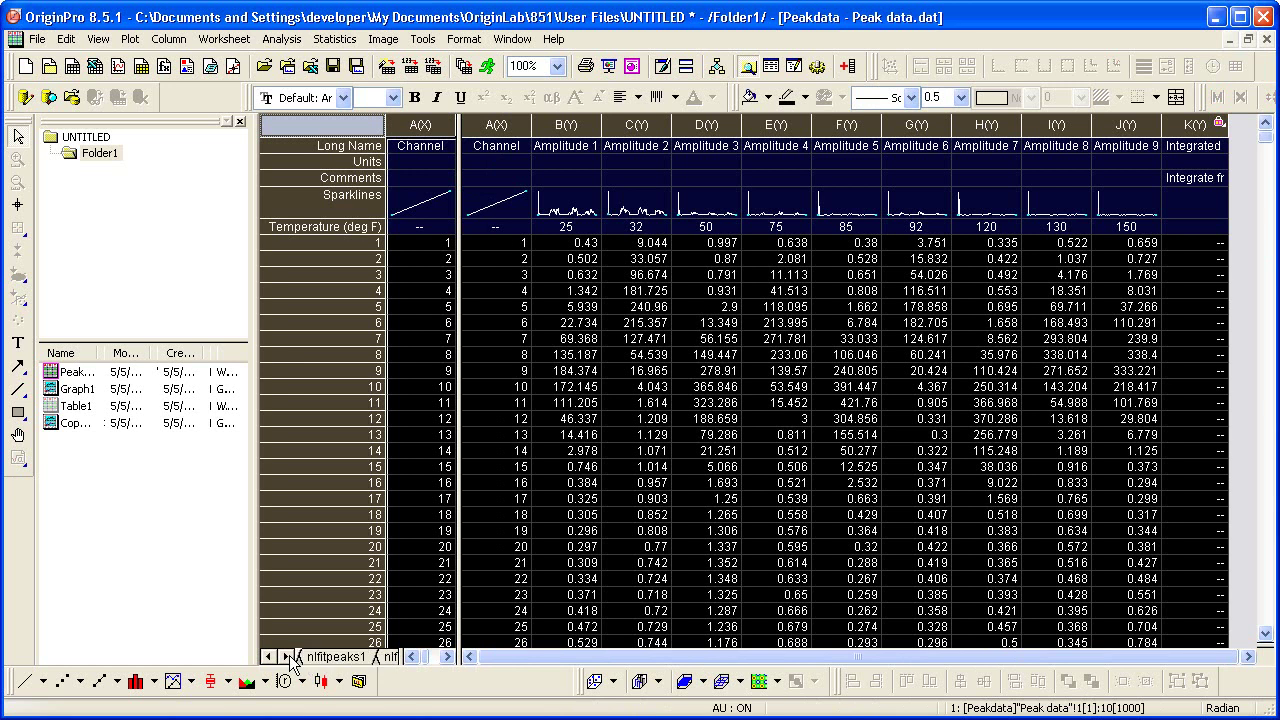
{"action": "left_click", "coordinate": [315, 660]}
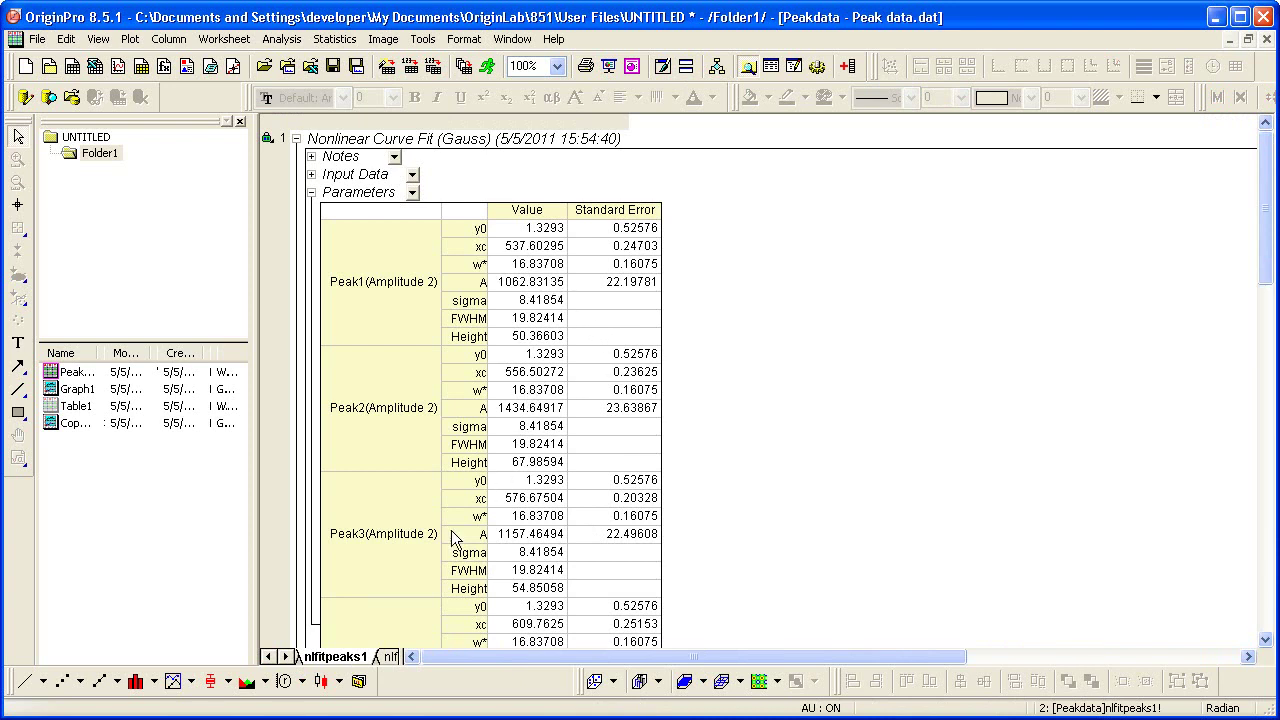
{"action": "left_click", "coordinate": [391, 657]}
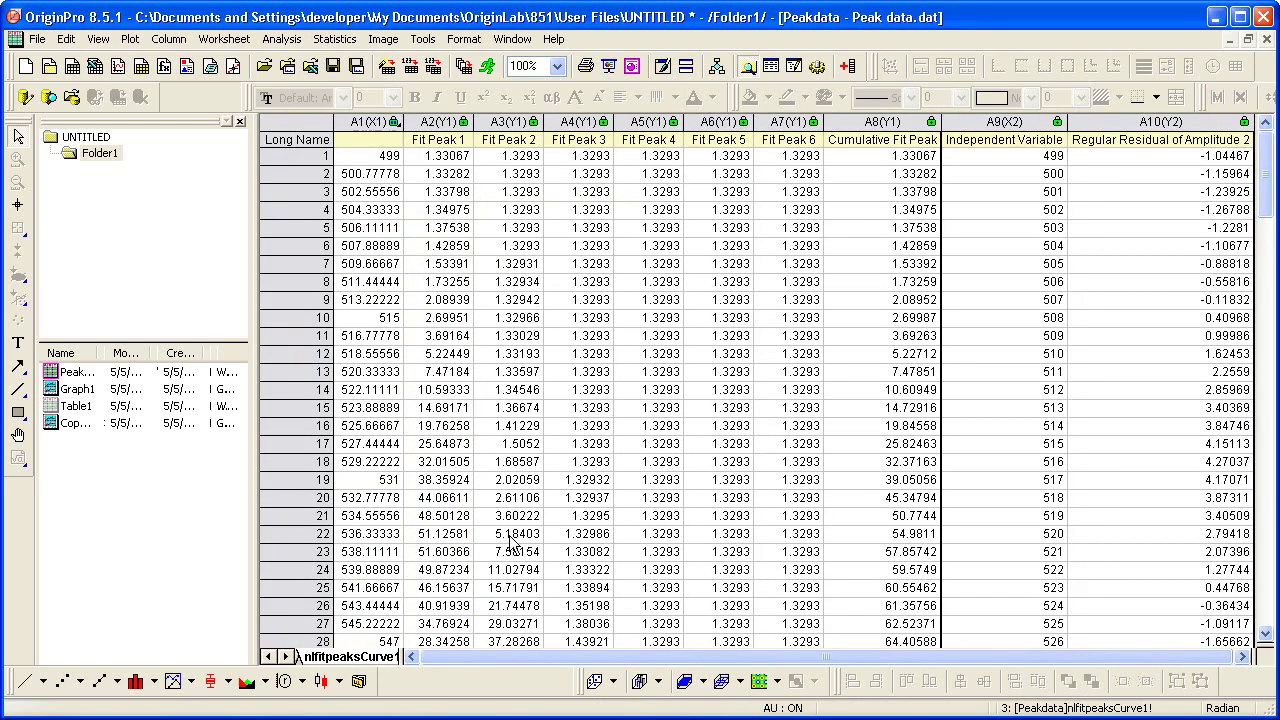